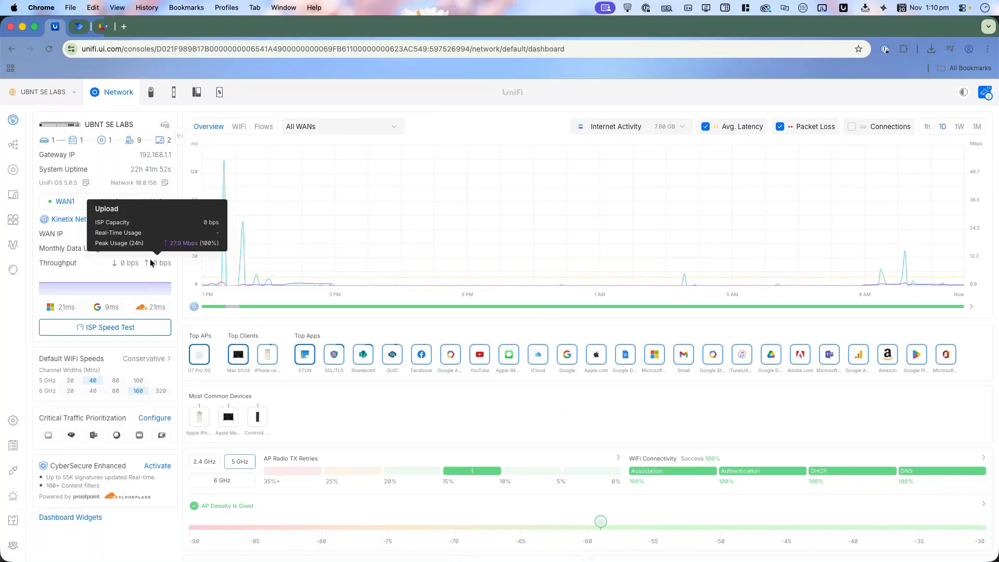
Step: Look through the Protect, Access and Connect applications and their alarm manager, and return to the Network dashboard
left_click(153, 96)
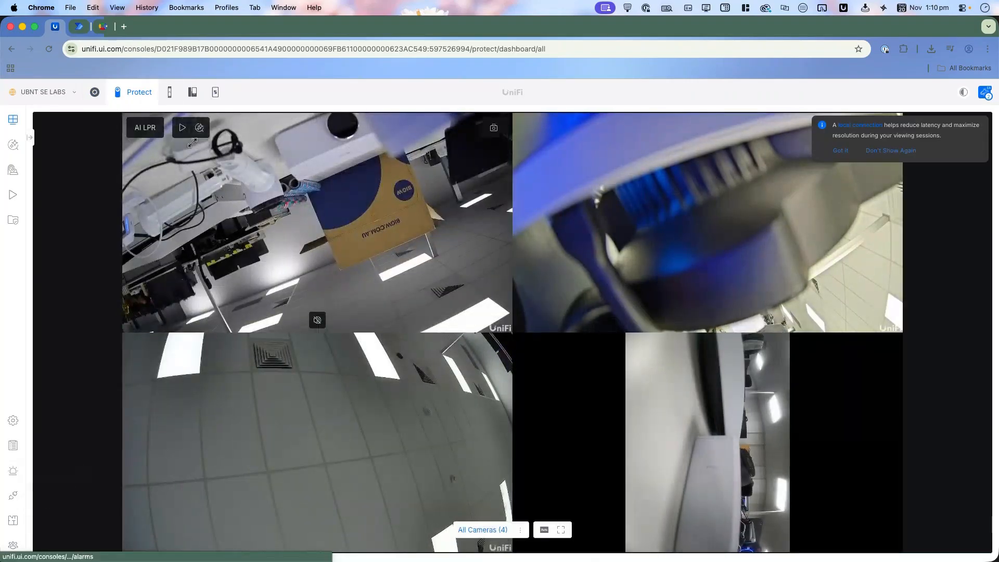
left_click(170, 93)
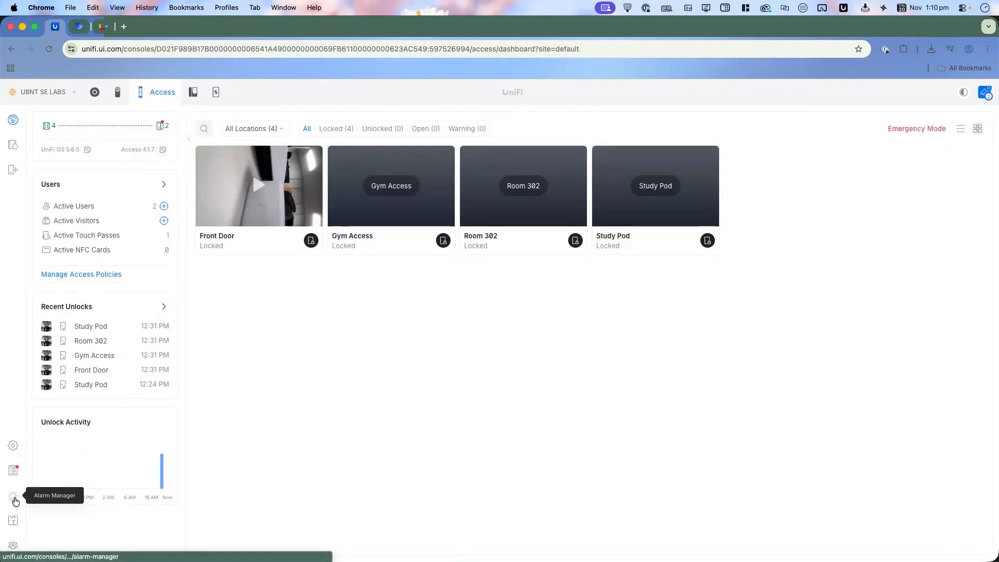
left_click(14, 499)
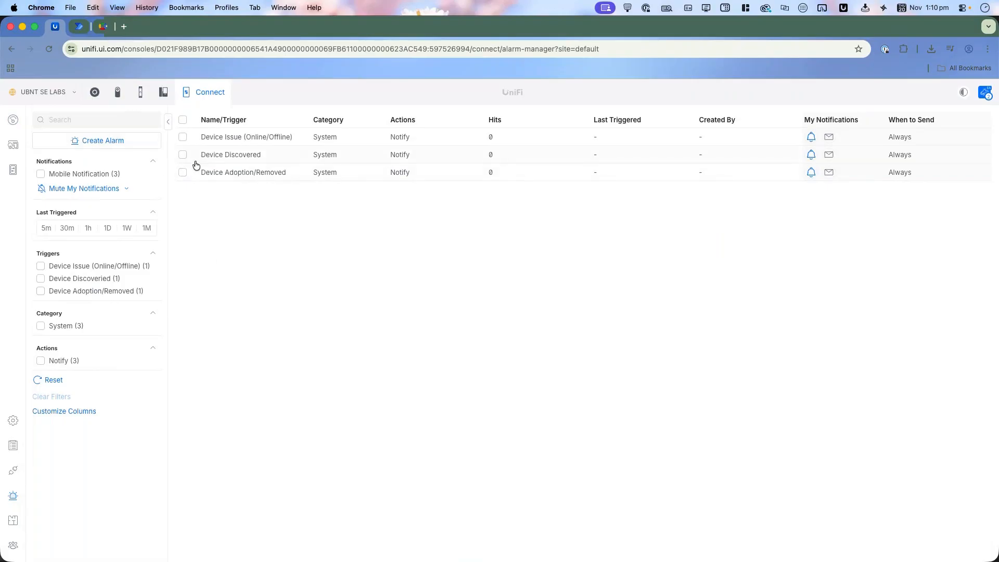
left_click(95, 93)
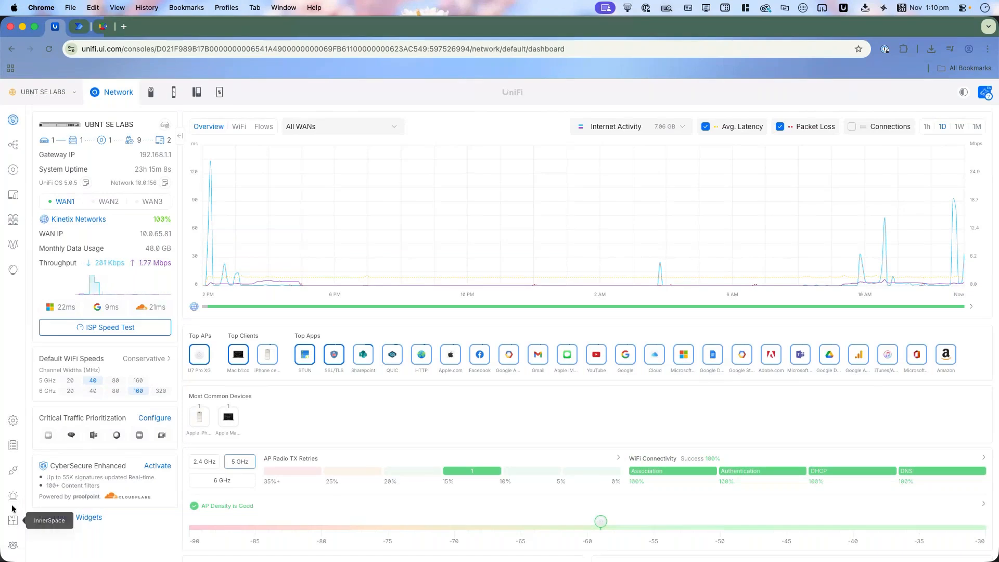
Step: View the account panel and the network topology, and open the Network application's Alarm Manager
left_click(987, 96)
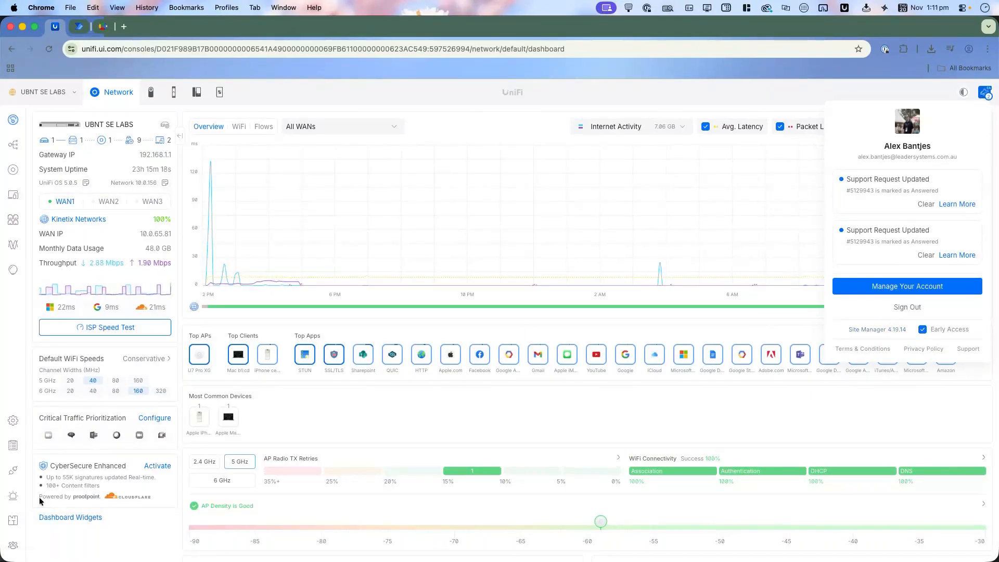
left_click(16, 422)
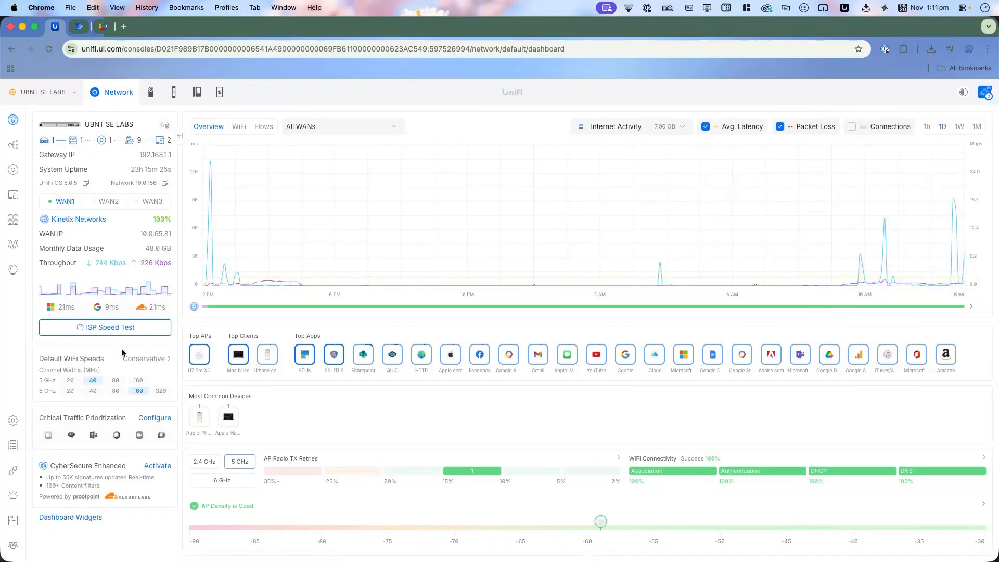
left_click(14, 144)
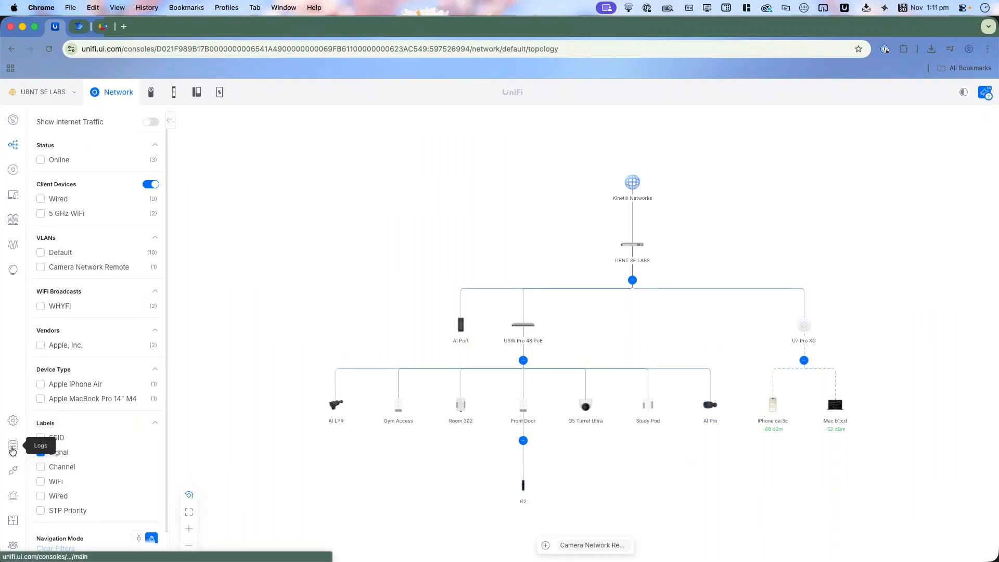
left_click(14, 448)
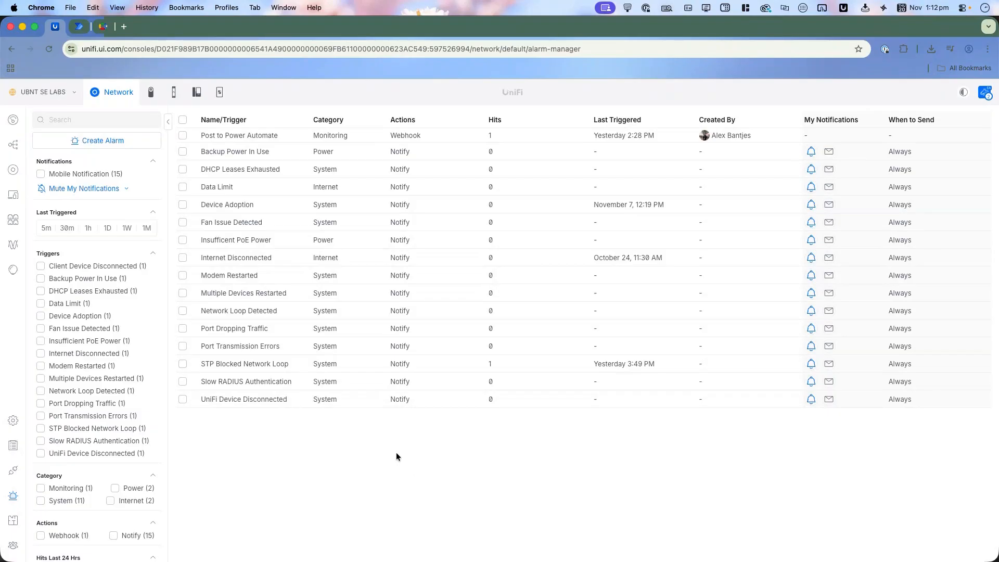
Step: Examine the Alarm Manager's trigger, category and action filters and the durations offered for muting notifications
scroll(130, 361, "down", 2)
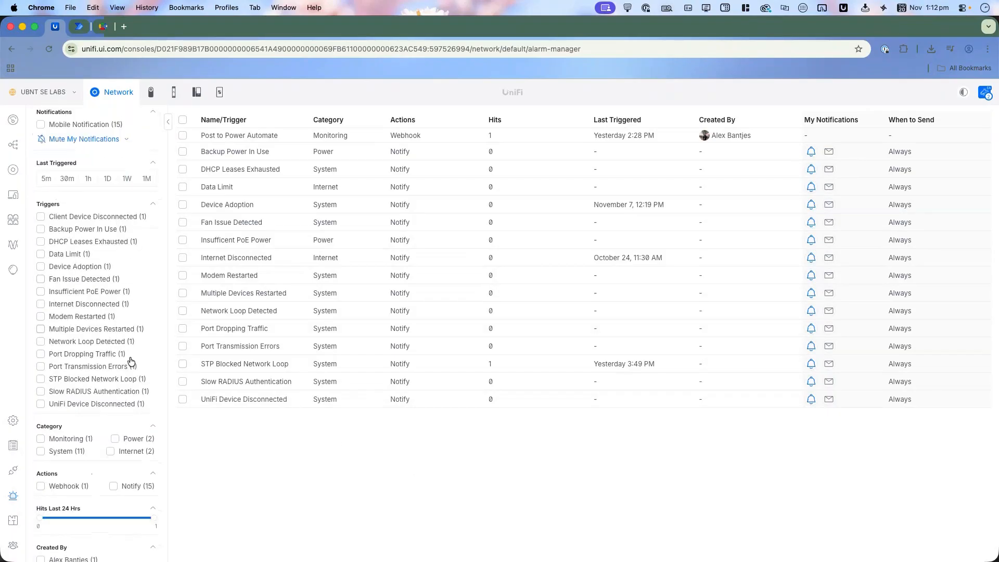
scroll(125, 403, "down", 2)
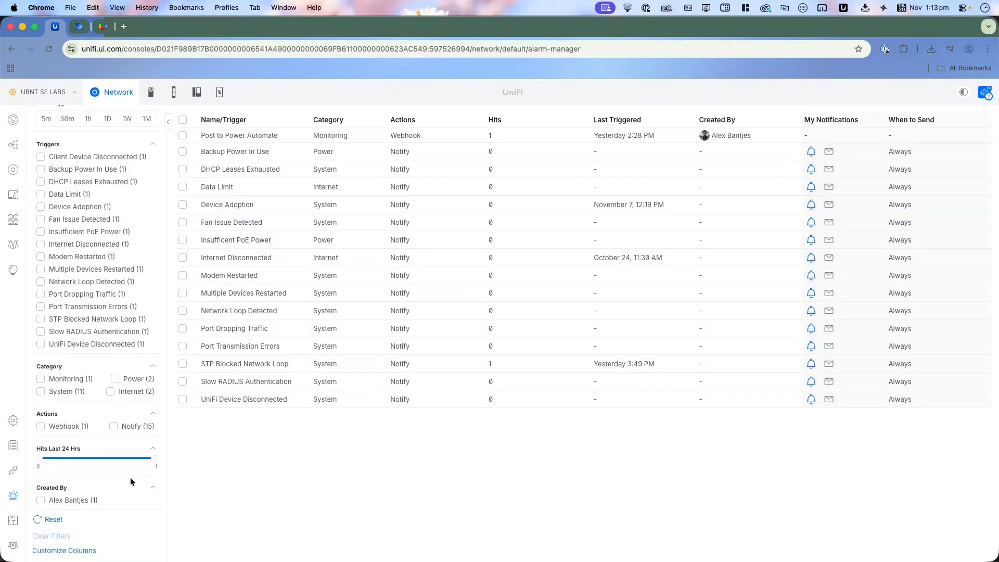
scroll(109, 495, "up", 5)
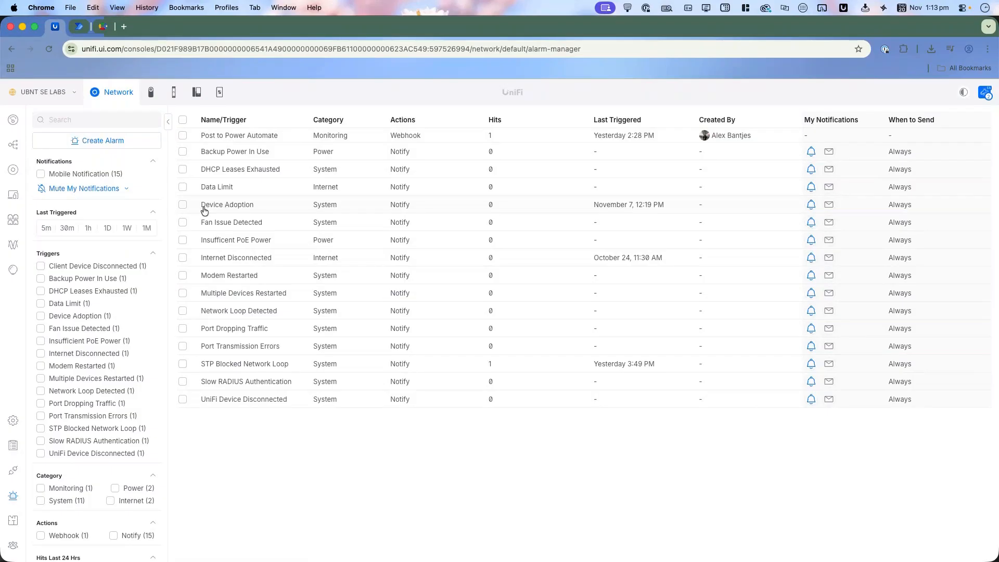
left_click(127, 189)
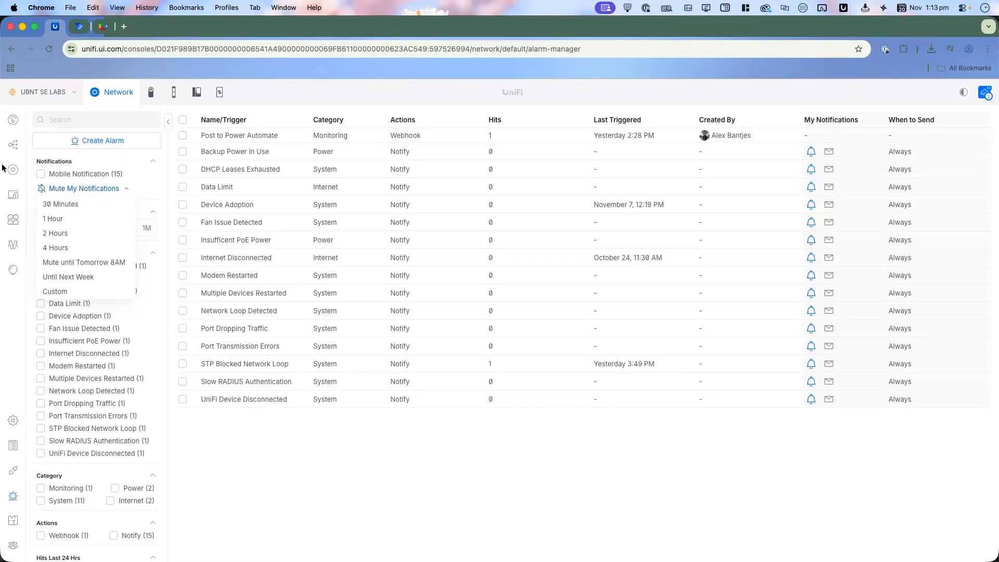
left_click(159, 191)
scroll(125, 237, "down", 2)
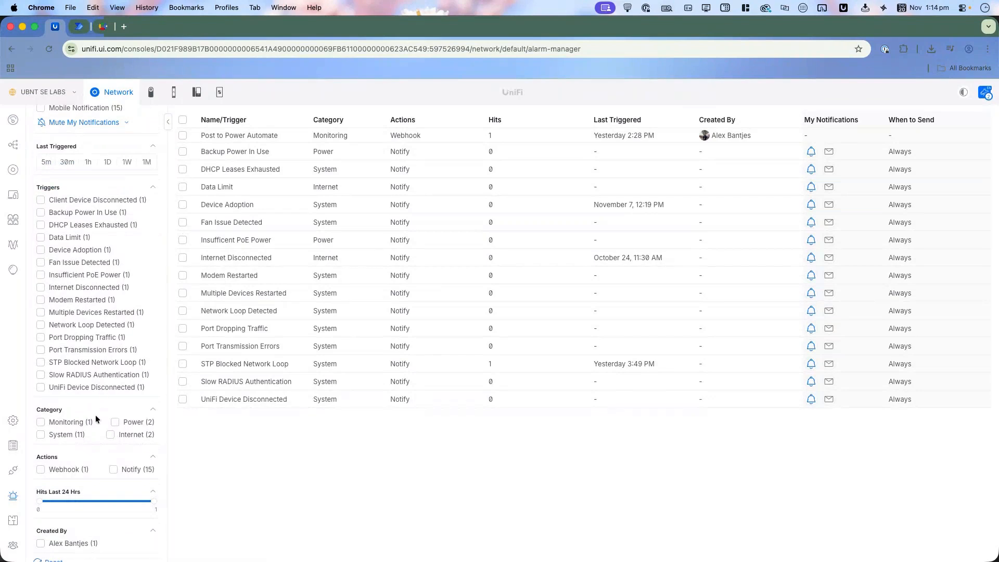
scroll(96, 414, "down", 2)
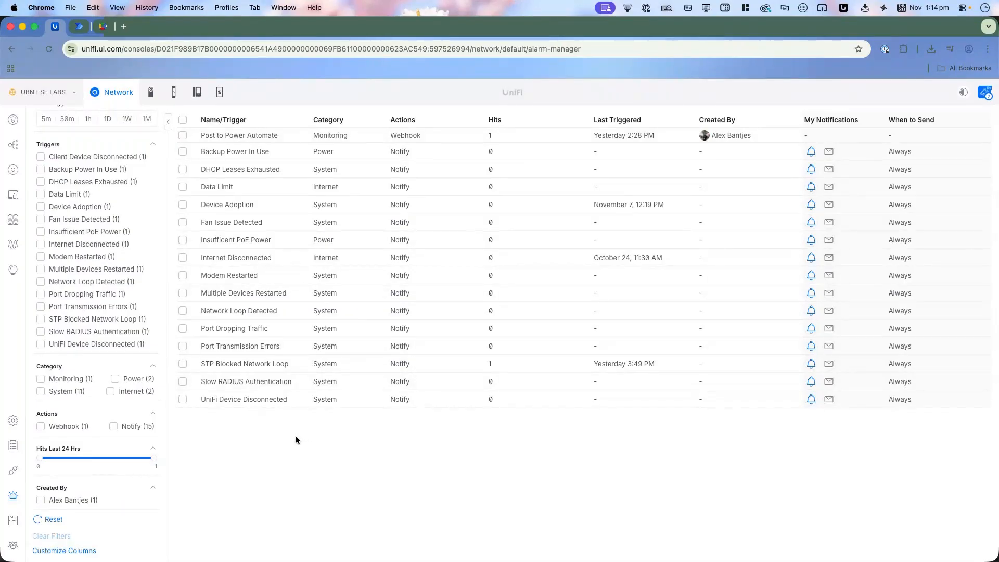
scroll(84, 218, "up", 4)
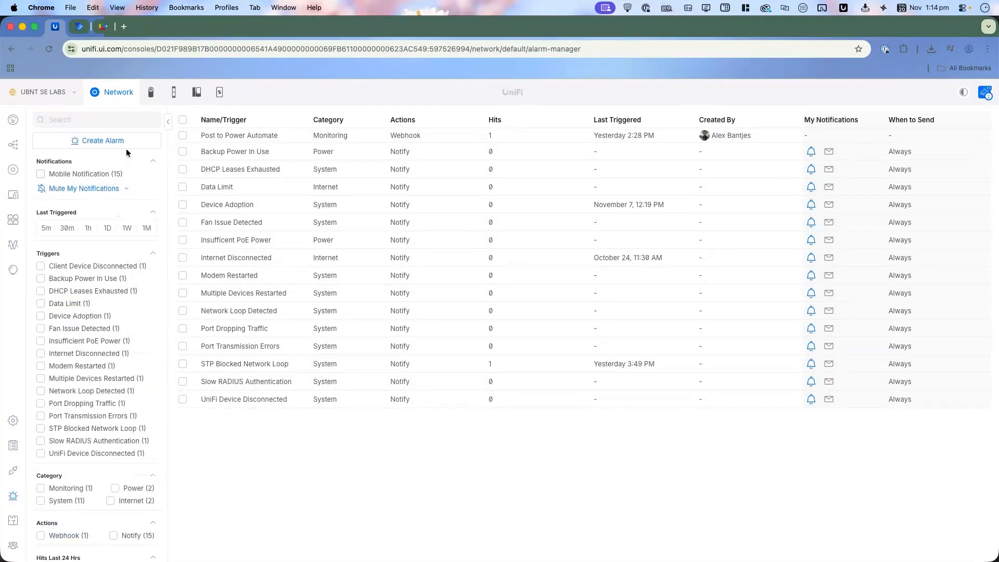
Step: Start a new monitoring alarm triggered by Client Device Disconnected and scope it to the client iPhone ce:3c
left_click(130, 148)
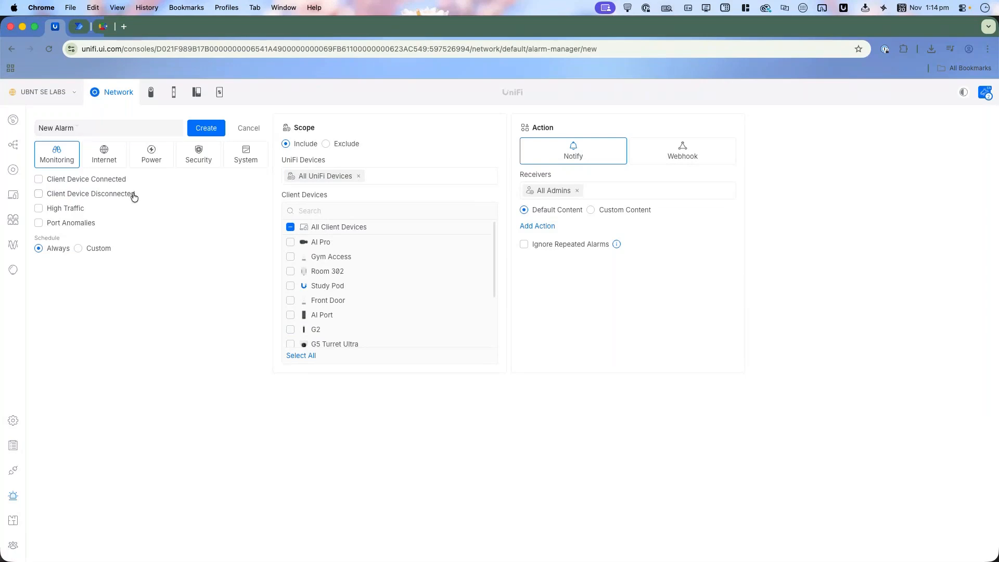
left_click(113, 180)
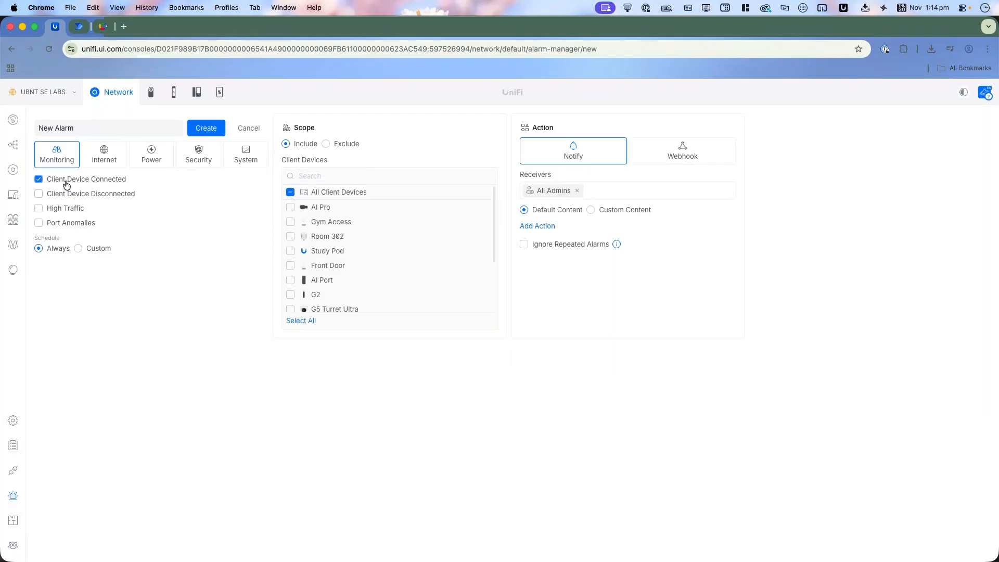
left_click(92, 183)
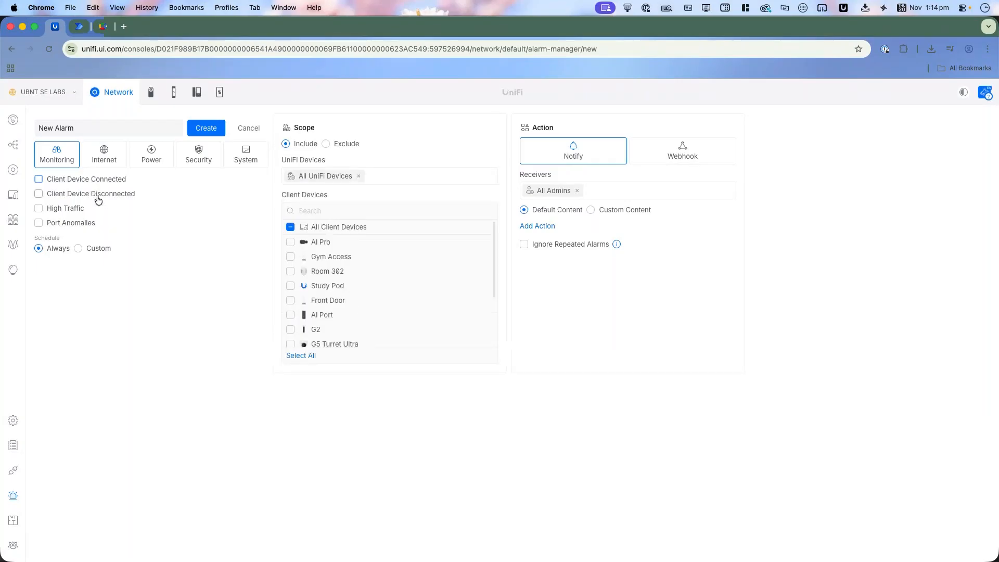
left_click(96, 201)
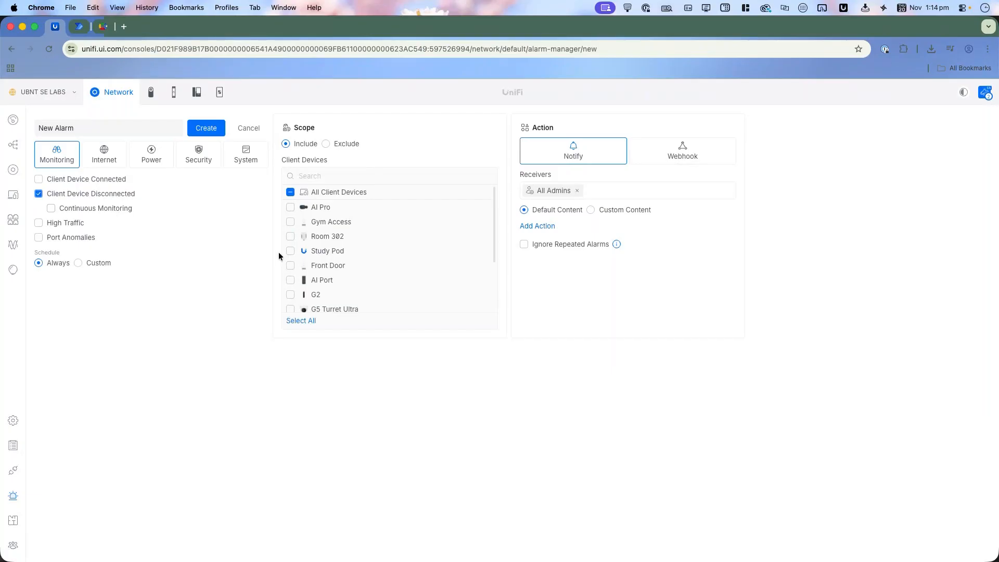
scroll(317, 270, "down", 3)
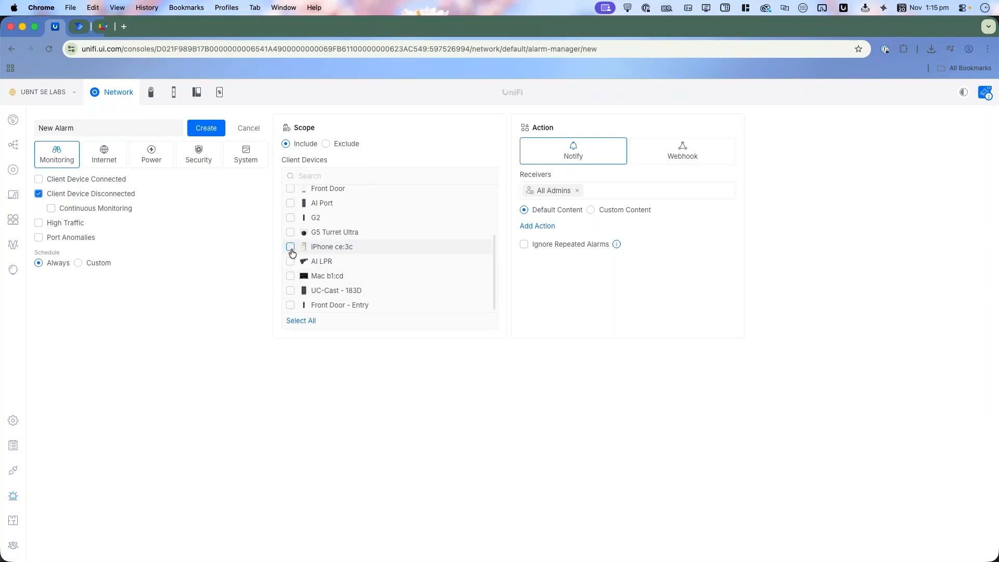
left_click(291, 249)
Step: Keep All Admins as the notification receivers and set the custom notification content to "Boss phone down"
left_click(577, 190)
left_click(574, 193)
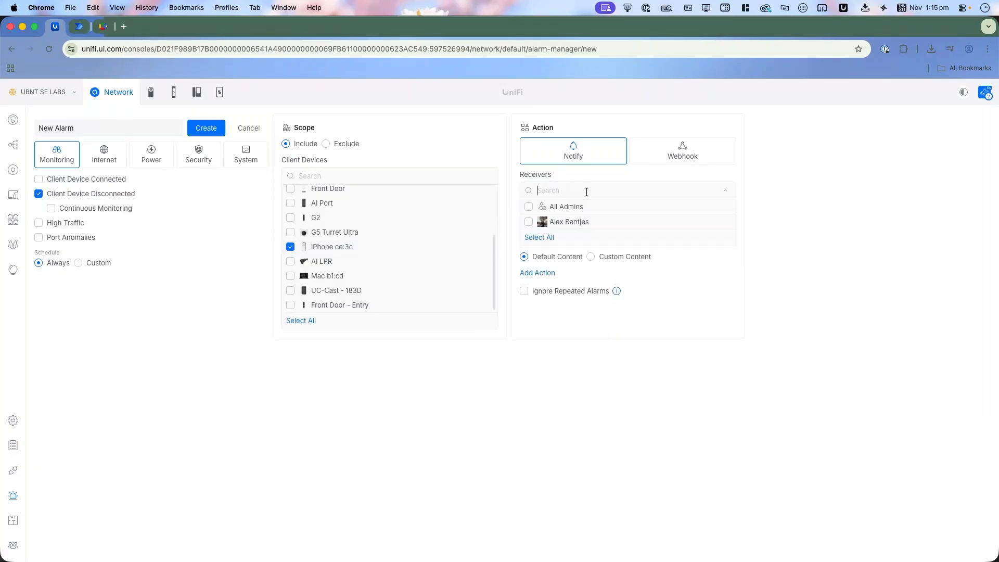
left_click(539, 224)
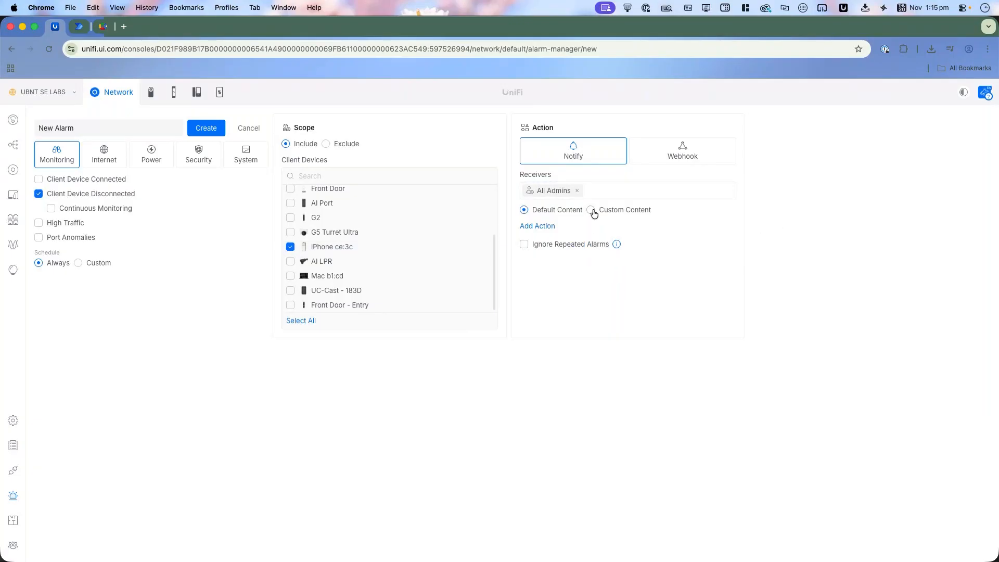
left_click(591, 210)
type("Boss ph")
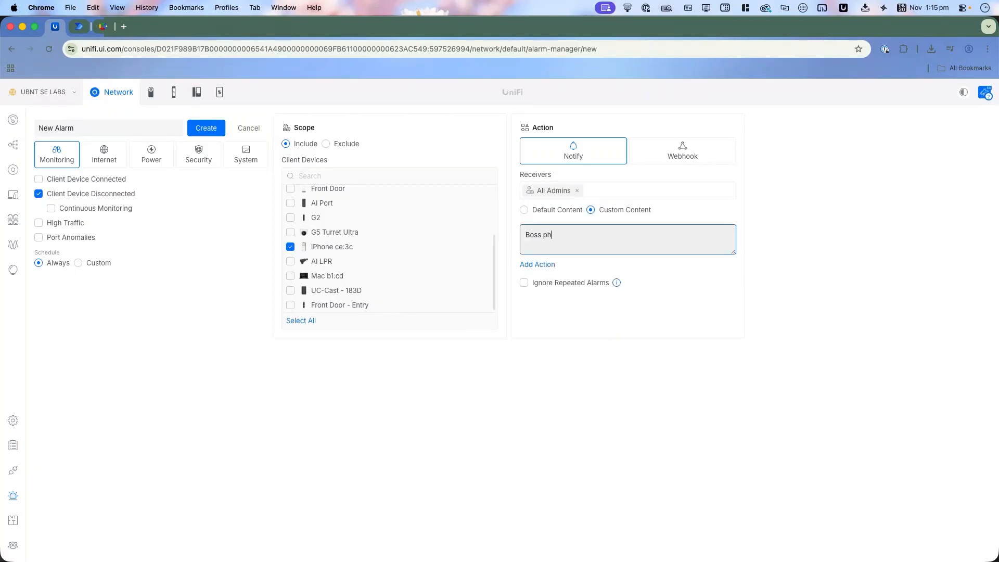
type("one down")
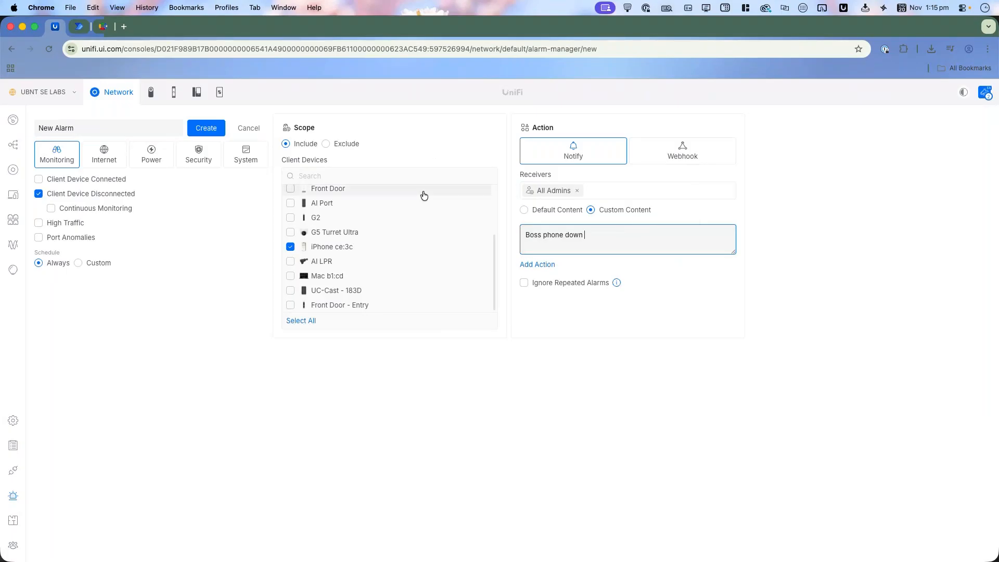
scroll(305, 225, "up", 2)
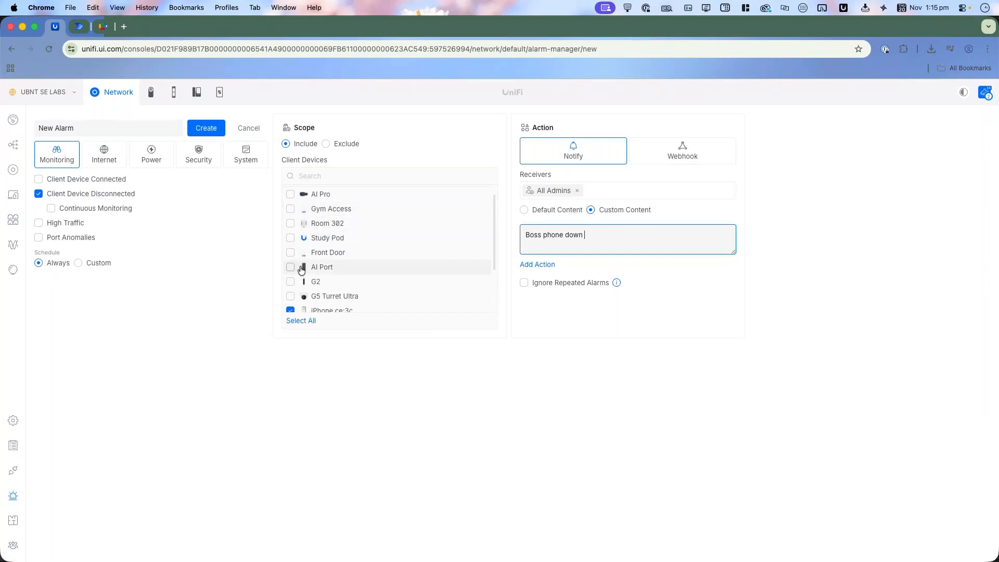
scroll(296, 275, "down", 3)
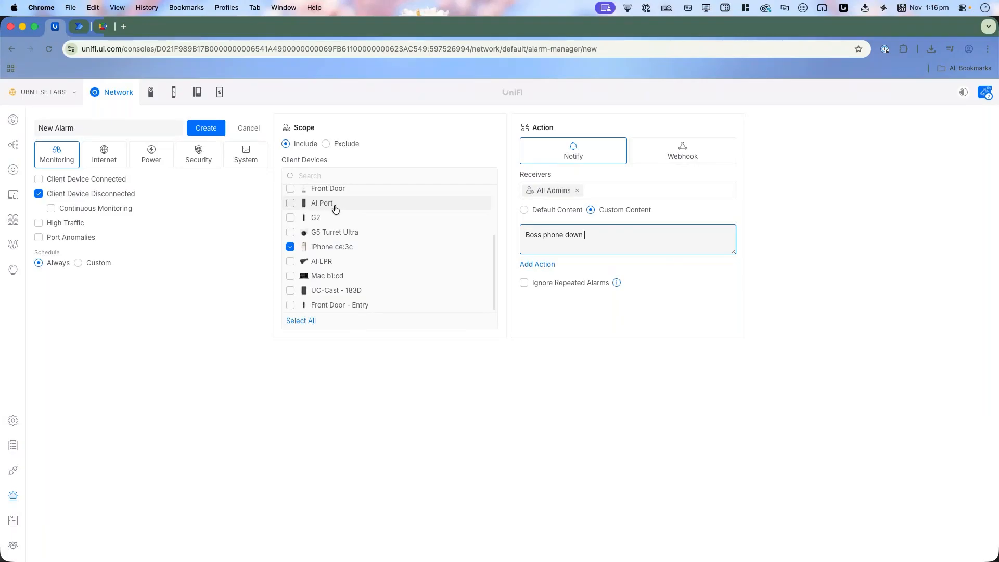
Step: Give the alarm a custom schedule covering Sunday from 7:45 AM to 8:00 PM
left_click(99, 265)
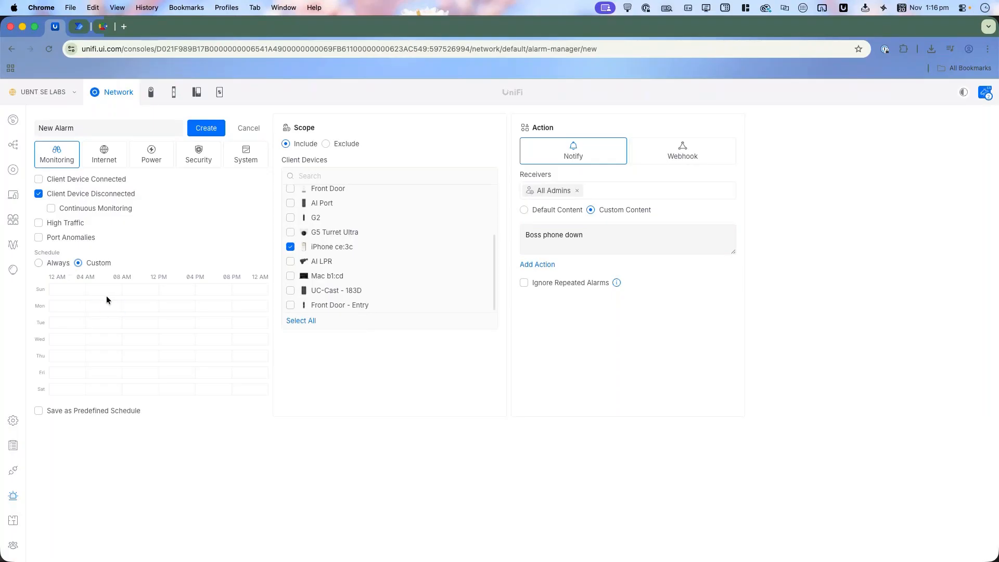
left_click(130, 291)
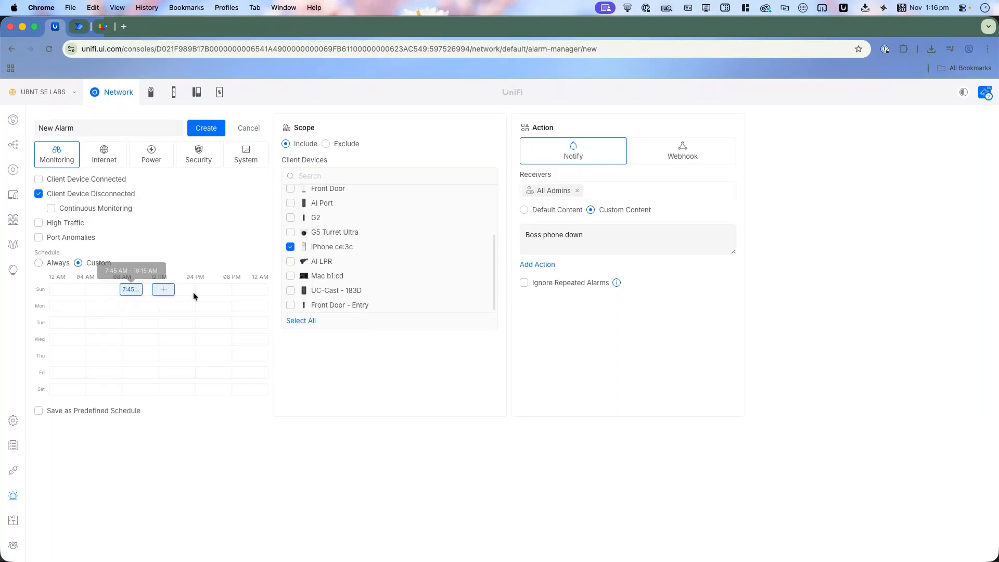
left_click_drag(142, 290, 232, 293)
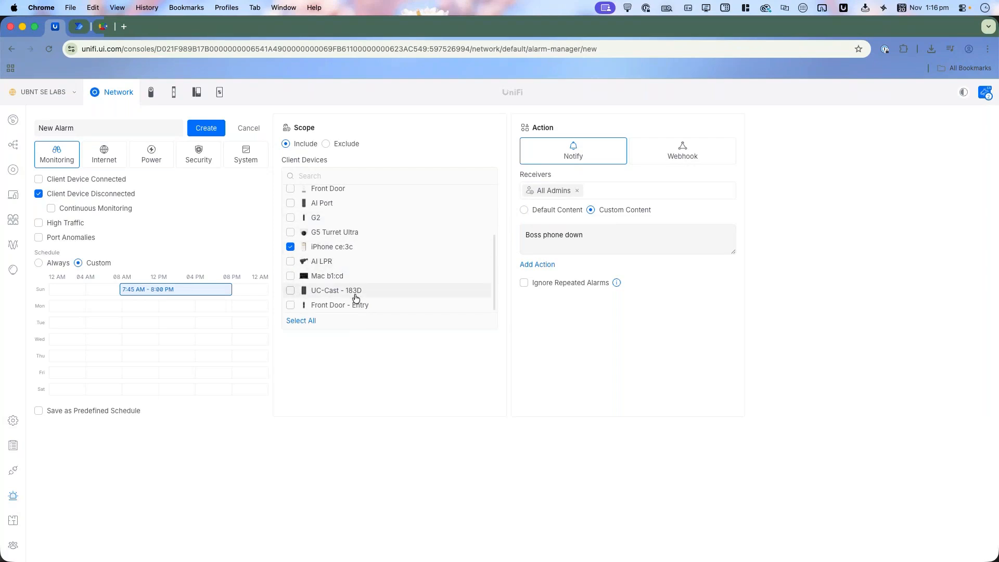
Step: Switch the alarm to Client Device Connected with an Always schedule, scoped only to the client Front Door - Entry
left_click(83, 196)
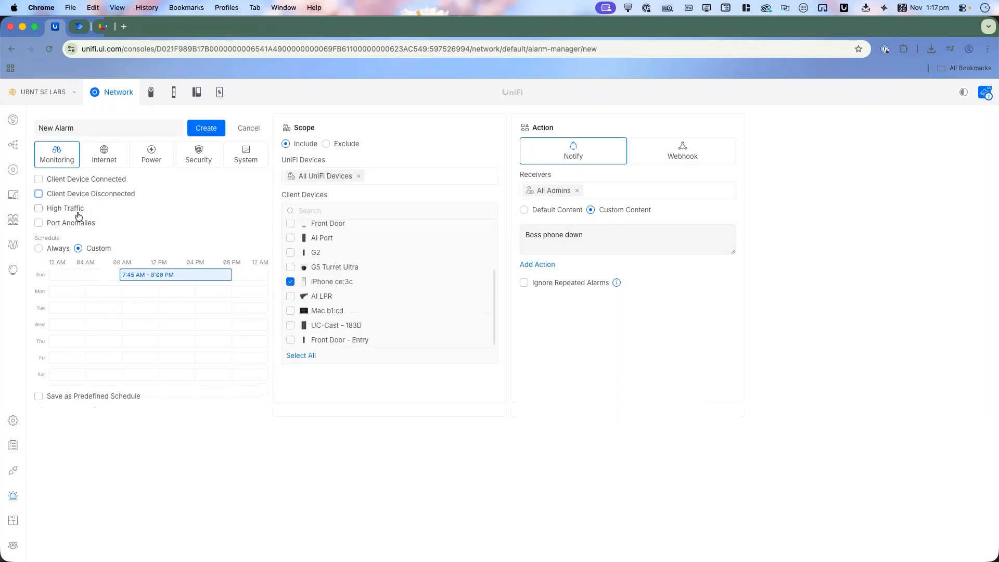
left_click(80, 183)
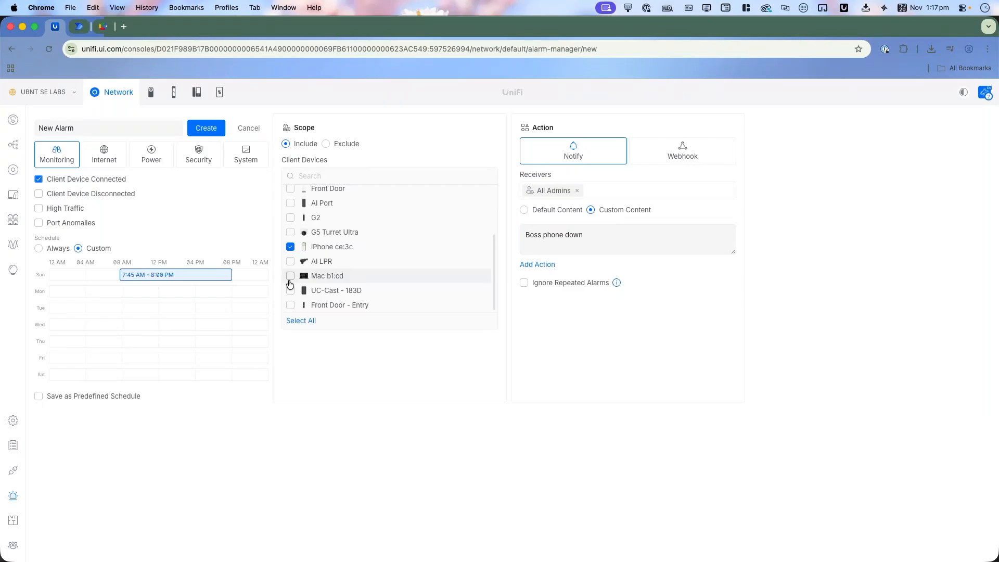
left_click(58, 248)
left_click(318, 248)
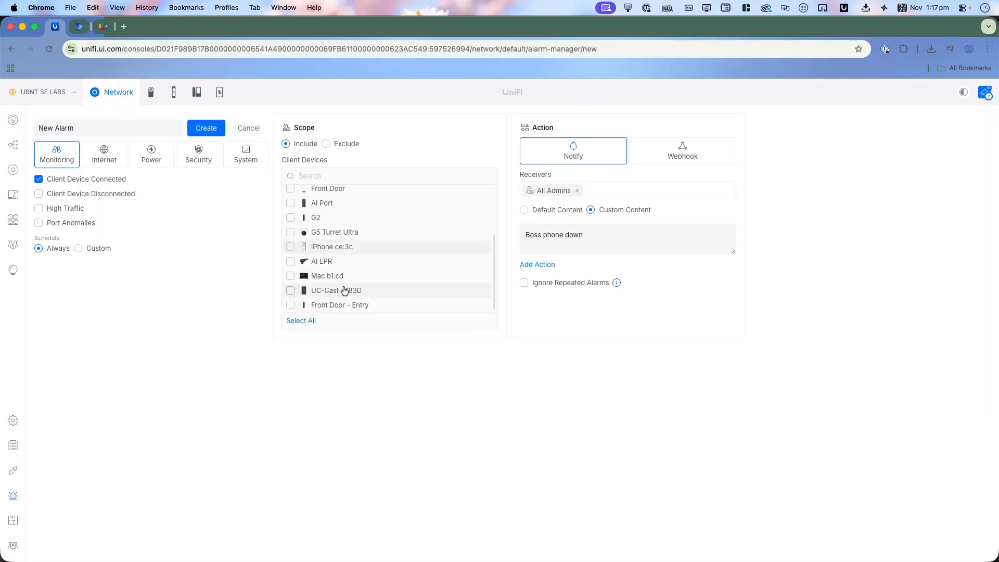
left_click(292, 306)
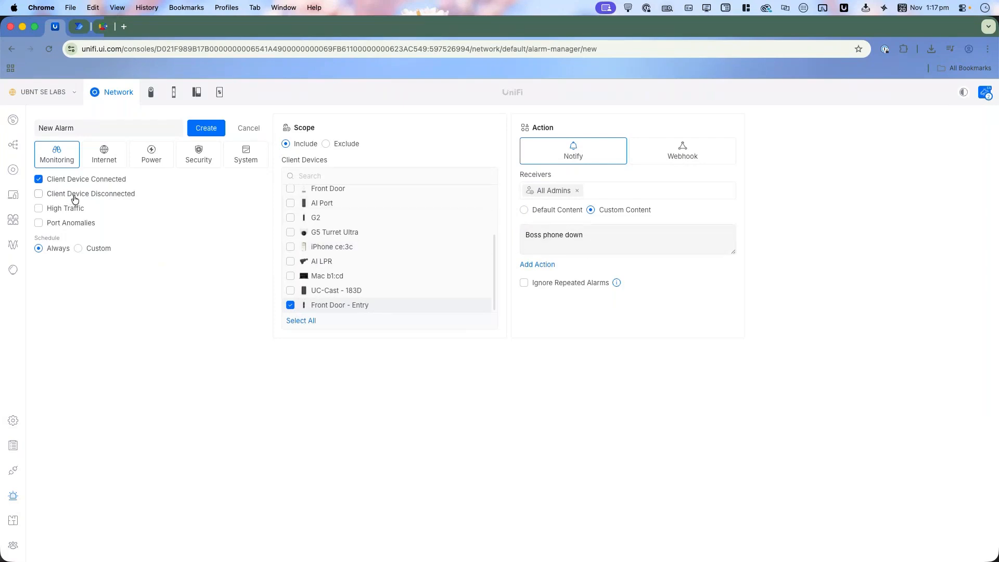
Step: Replace the Client Device Connected trigger with High Traffic
left_click(104, 181)
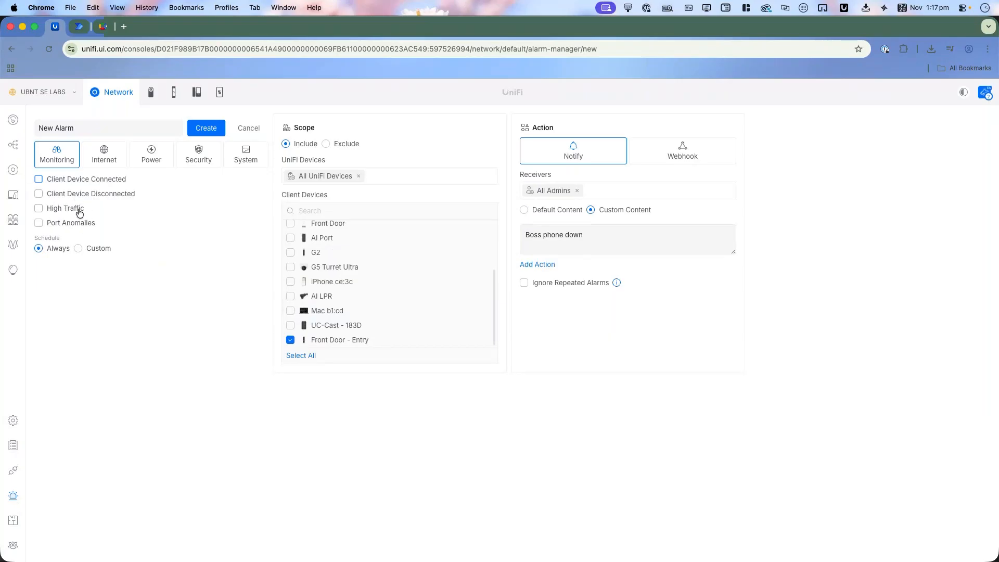
left_click(78, 210)
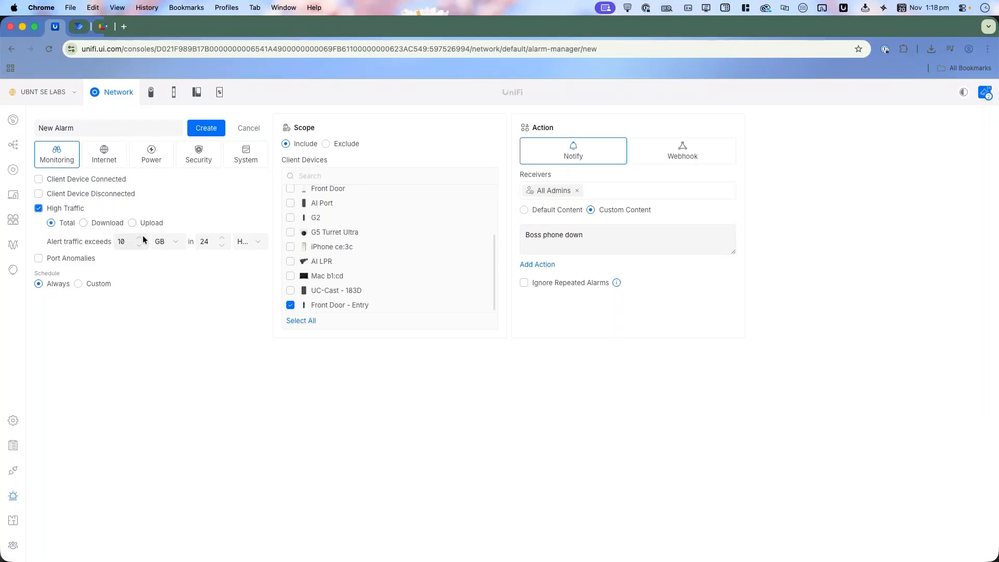
Step: Replace the High Traffic trigger with Port Anomalies and scope the alarm only to the USW Pro 48 PoE switch
left_click(163, 241)
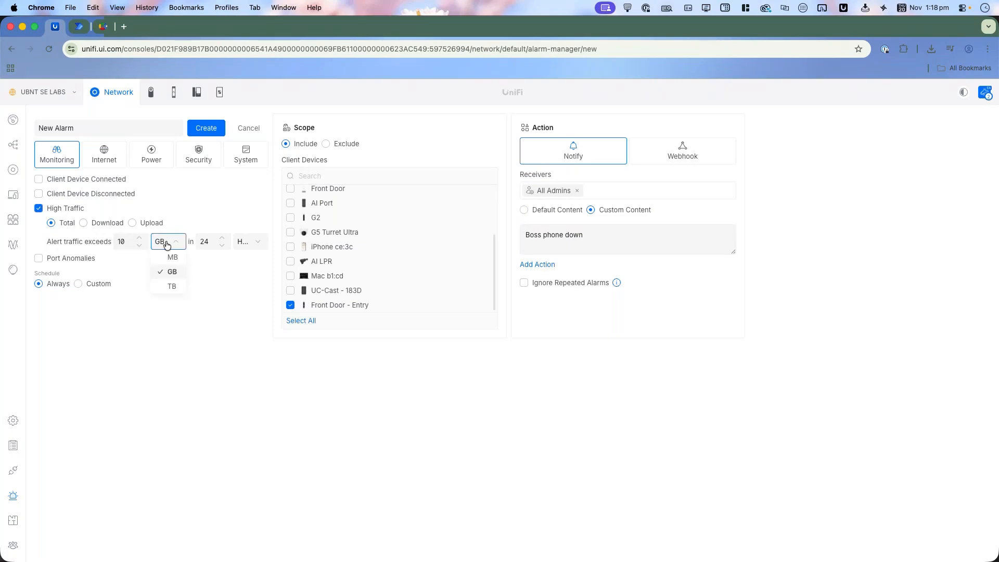
left_click(200, 280)
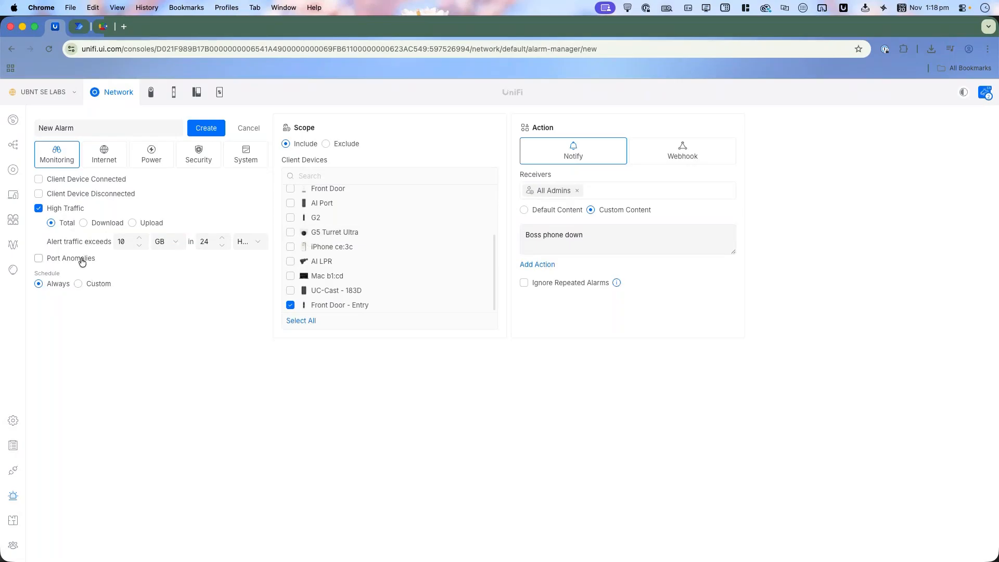
left_click(63, 211)
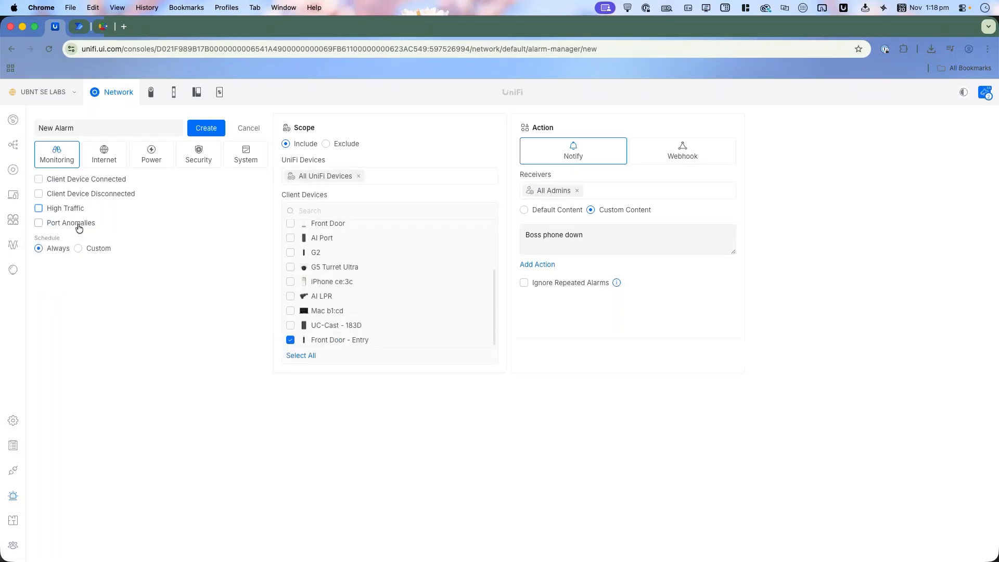
left_click(78, 227)
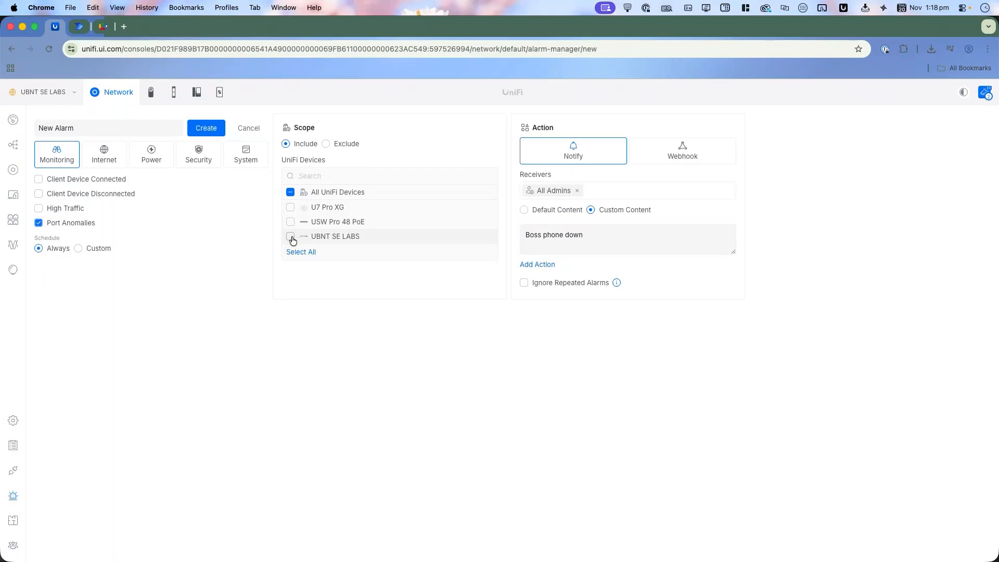
left_click(290, 227)
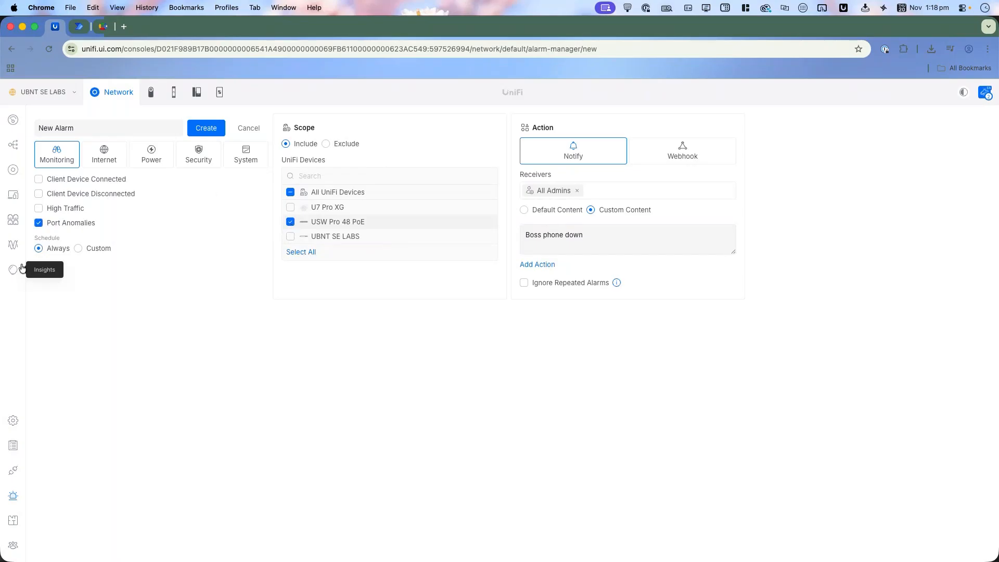
Step: Examine the anomaly scores of the USW Pro 48 PoE ports and the anomaly details and activity log of Port 21
left_click(13, 219)
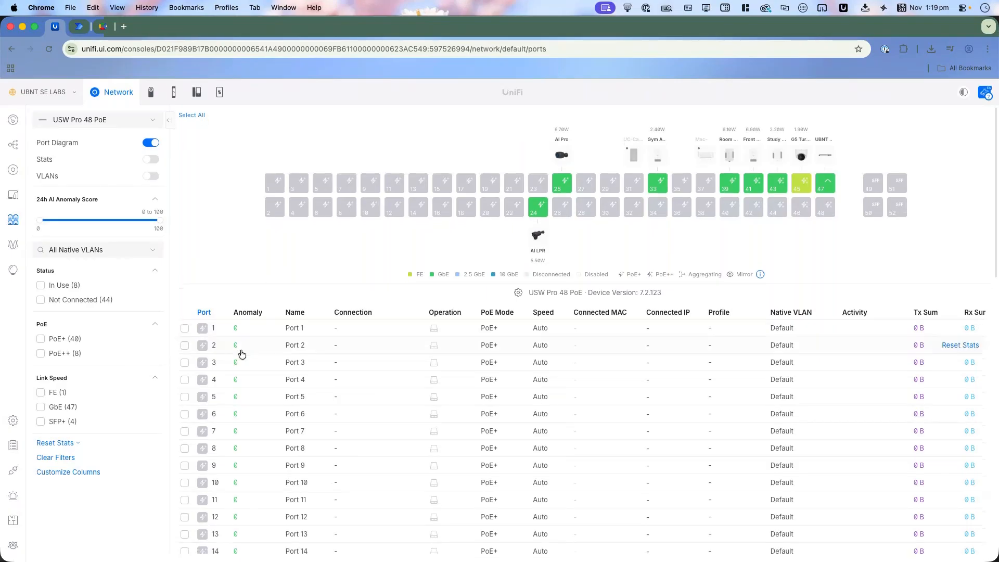
scroll(208, 312, "down", 3)
scroll(307, 298, "down", 3)
scroll(319, 297, "up", 5)
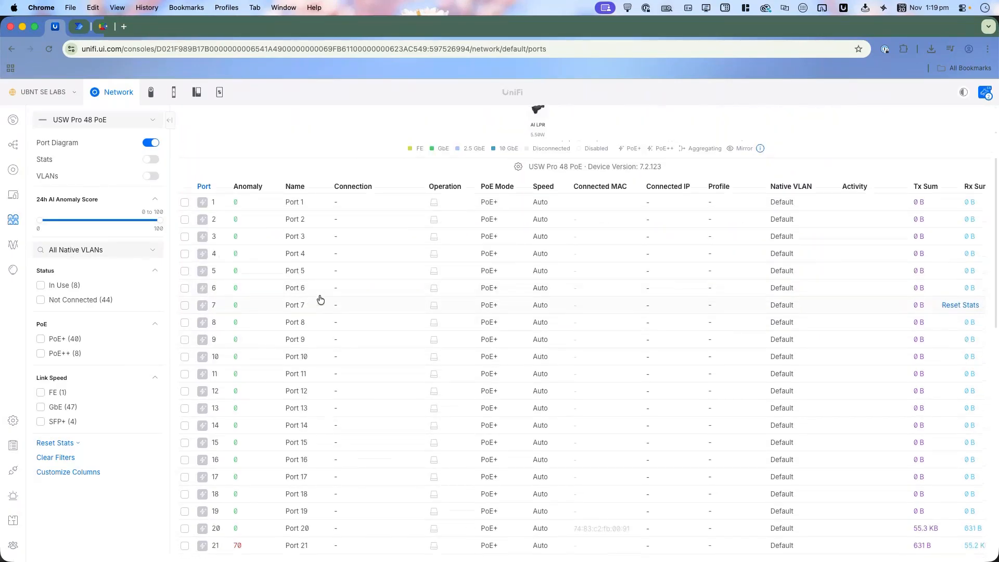
scroll(265, 350, "down", 5)
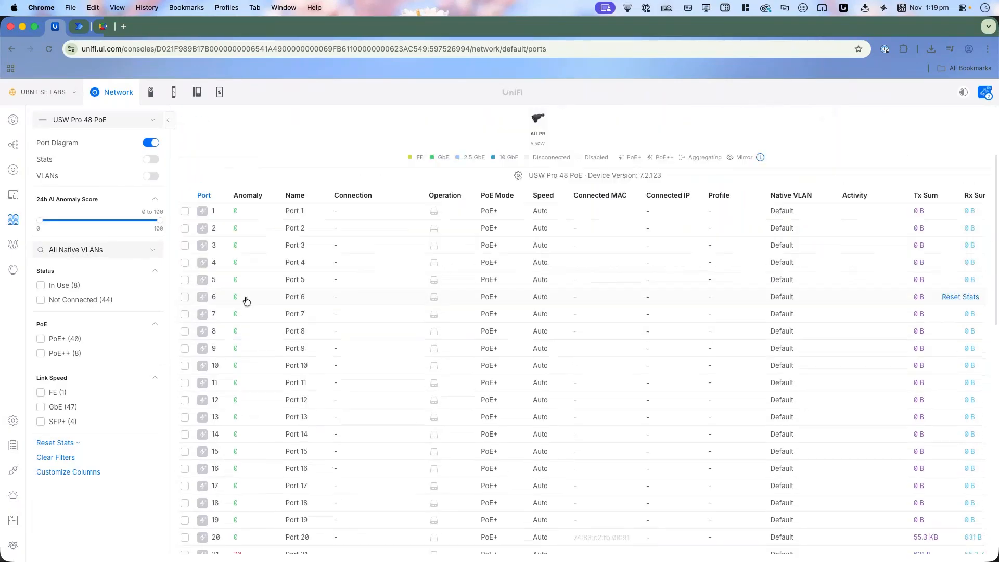
scroll(250, 312, "down", 3)
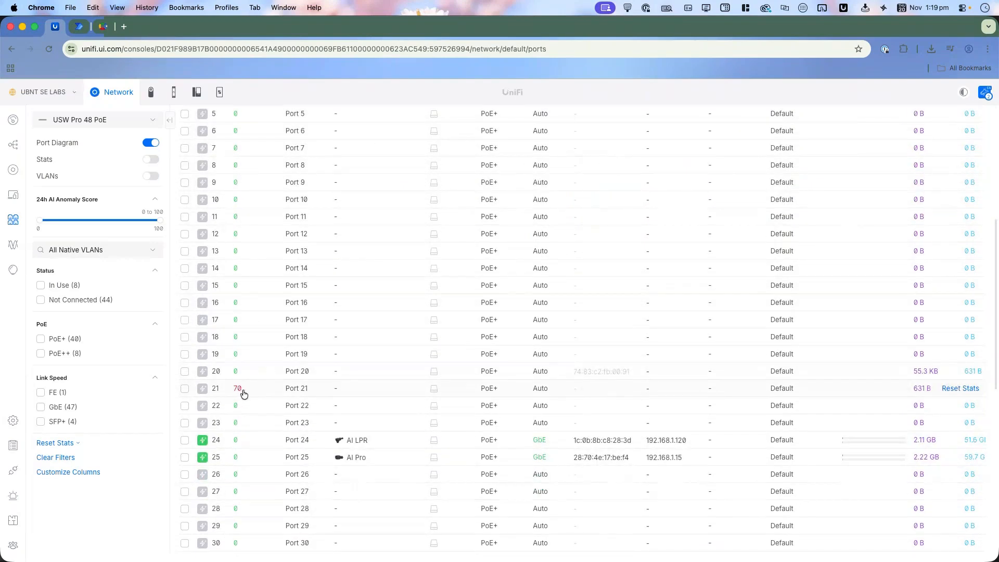
left_click(248, 394)
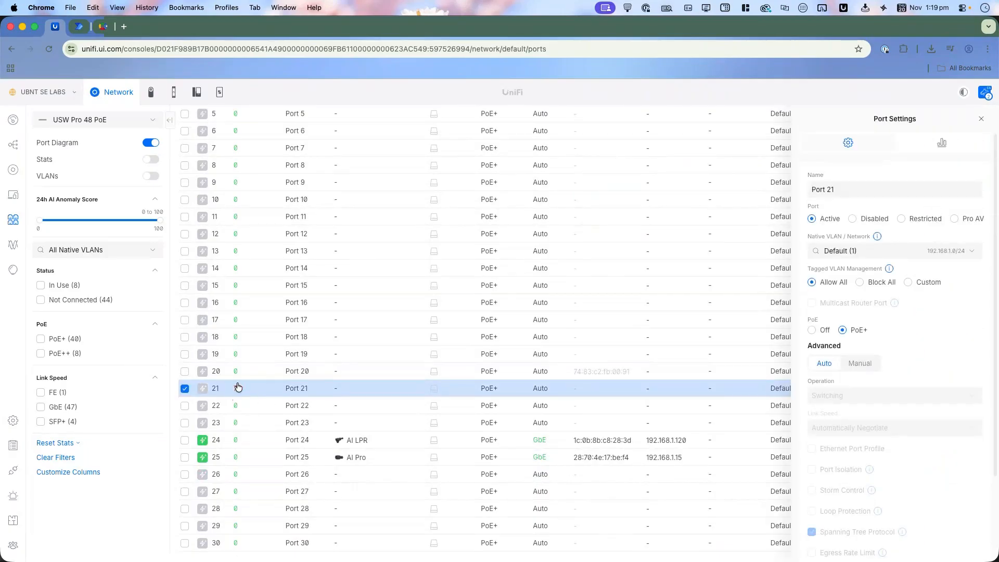
left_click(937, 148)
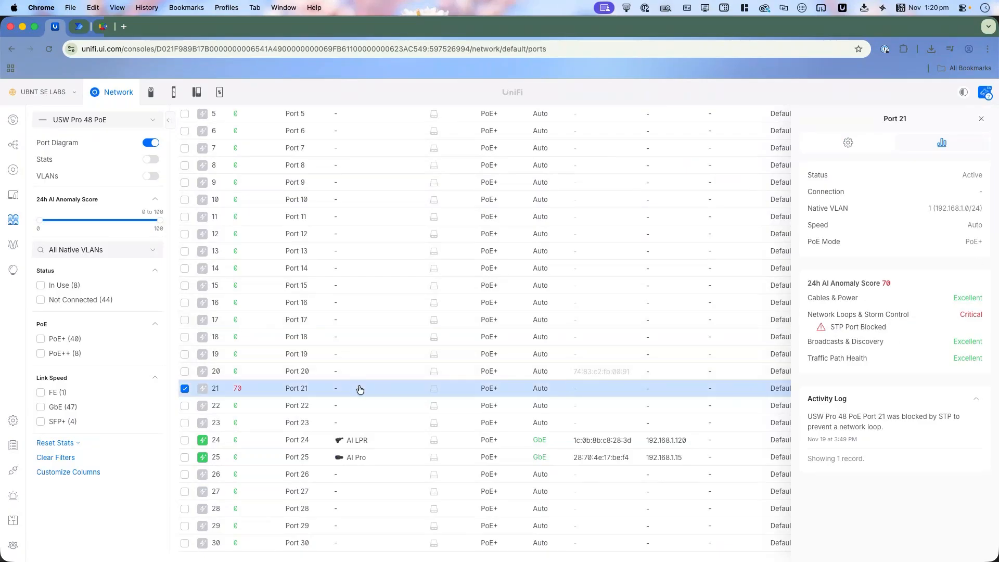
Step: Start a new alarm with the Port Anomalies trigger, including U7 Pro XG, USW Pro 48 PoE and UBNT SE LABS in its scope
left_click(13, 495)
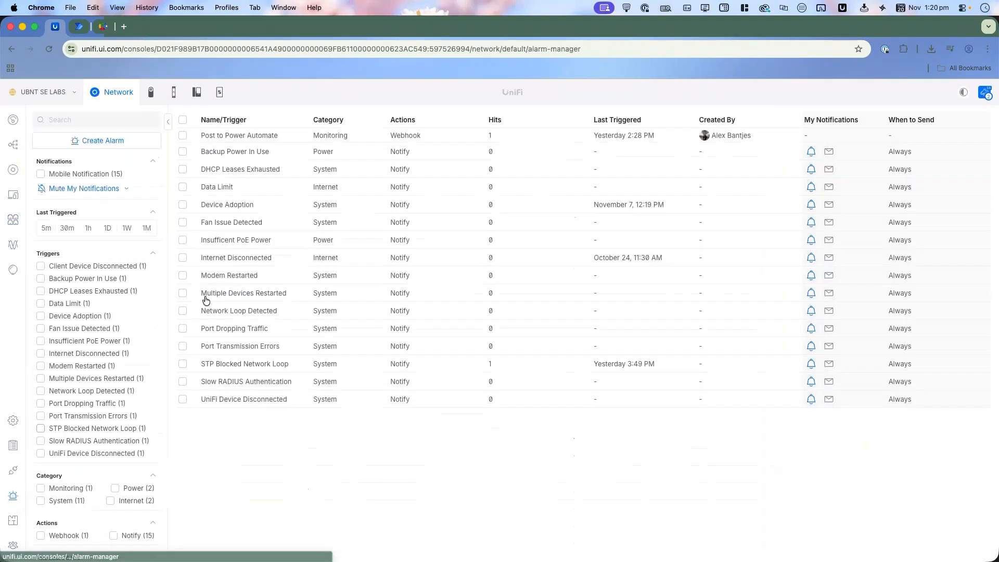
left_click(104, 144)
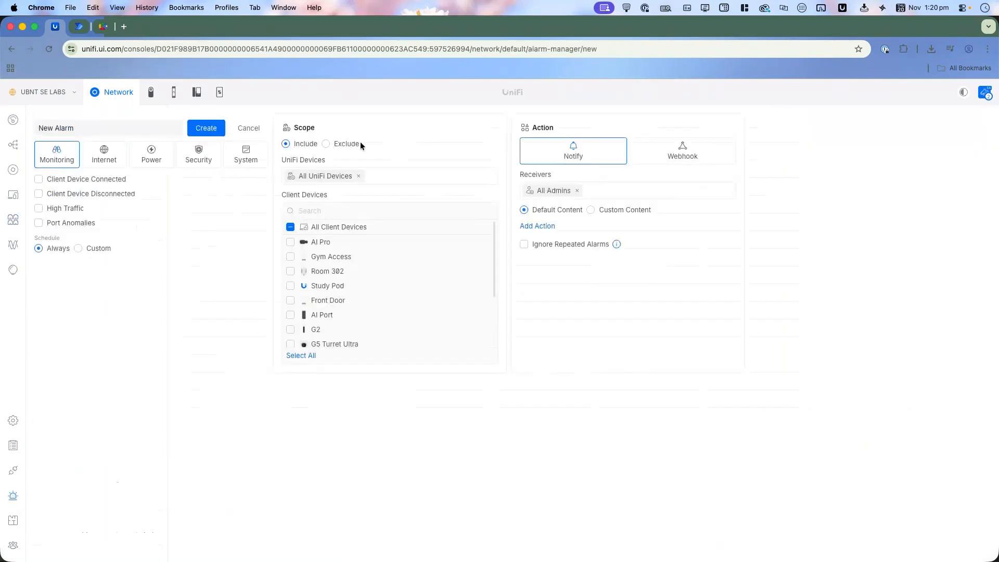
left_click(74, 223)
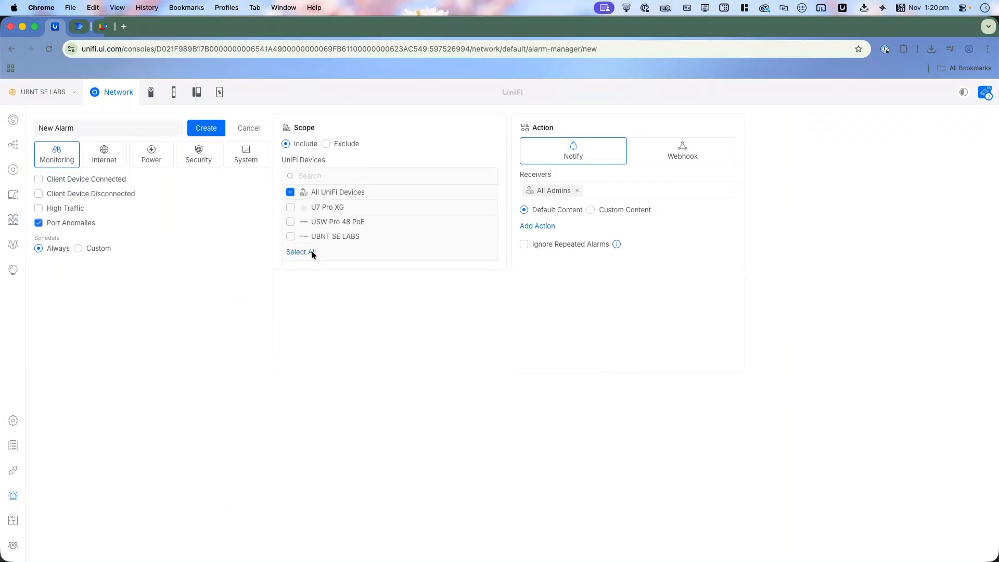
left_click(290, 224)
left_click(290, 207)
left_click(290, 236)
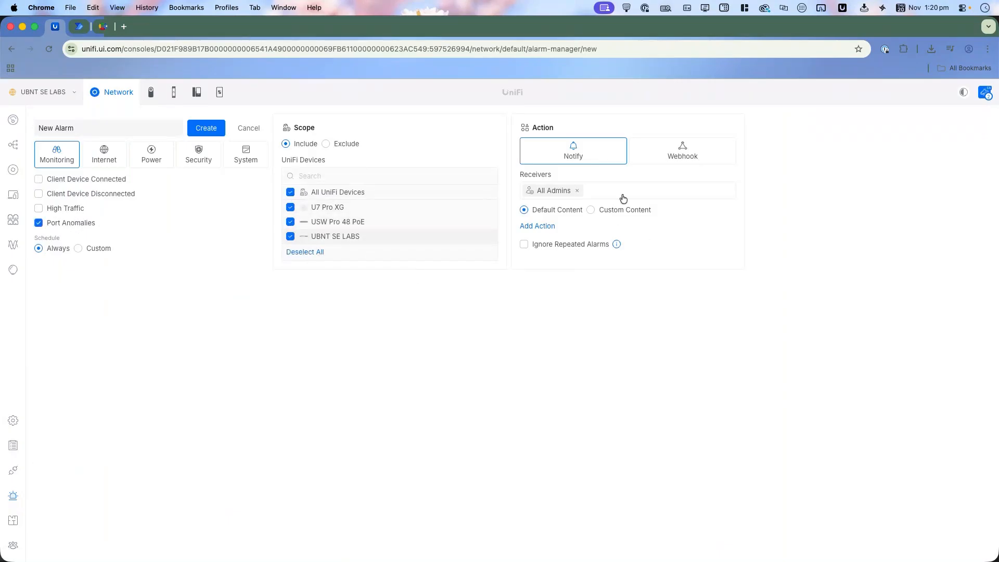
Step: Switch the alarm's action to a ServiceNow webhook with custom content
left_click(681, 159)
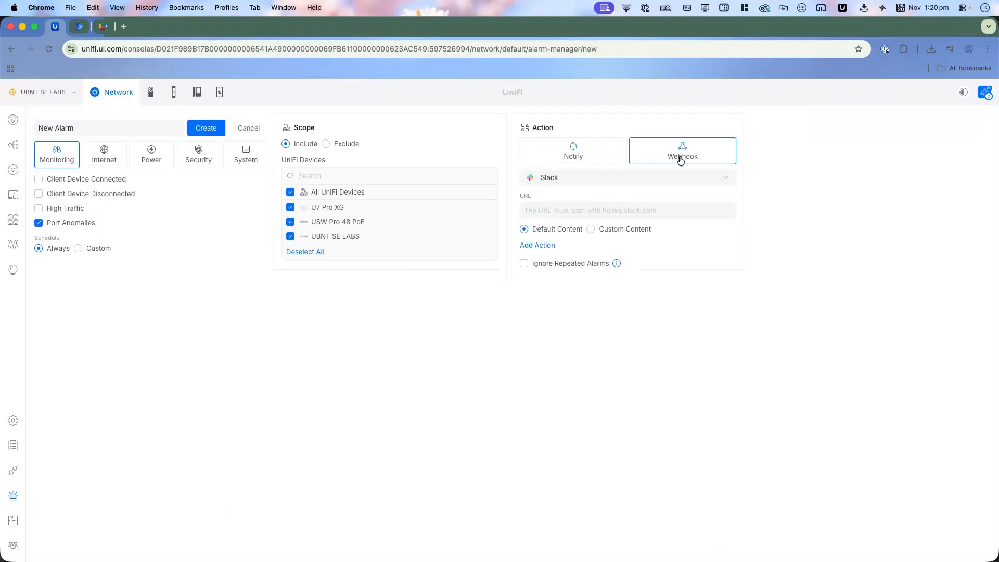
left_click(652, 178)
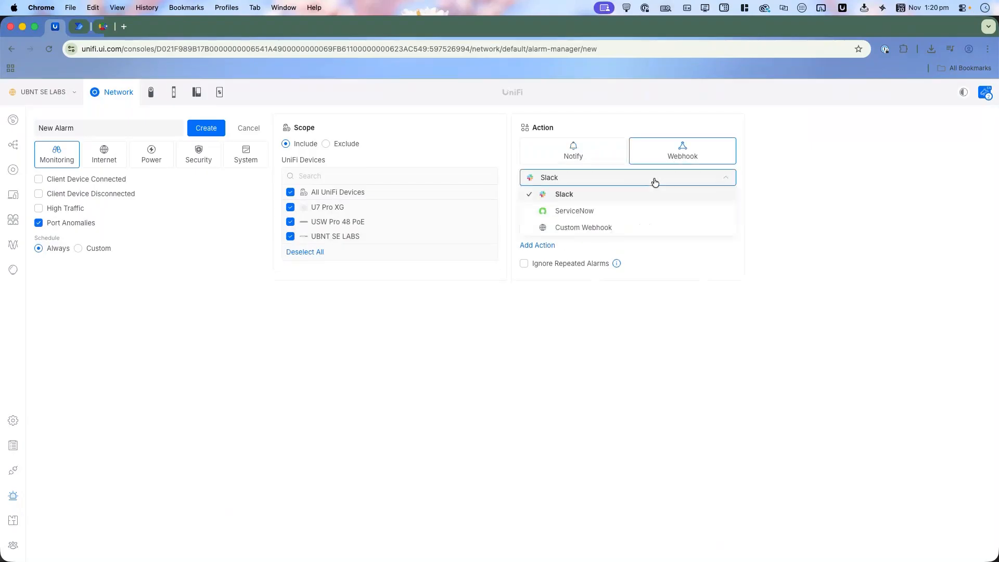
left_click(599, 212)
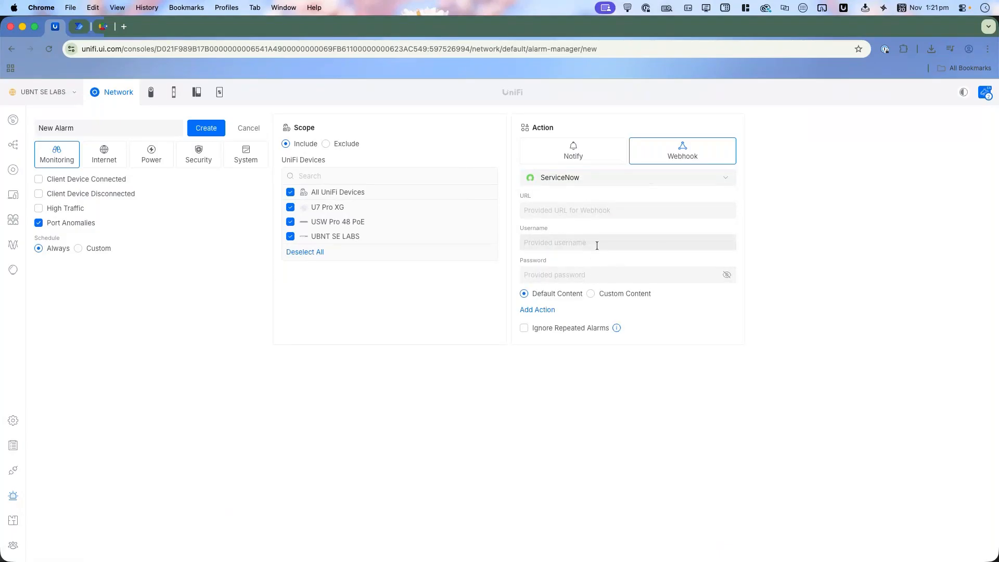
left_click(592, 175)
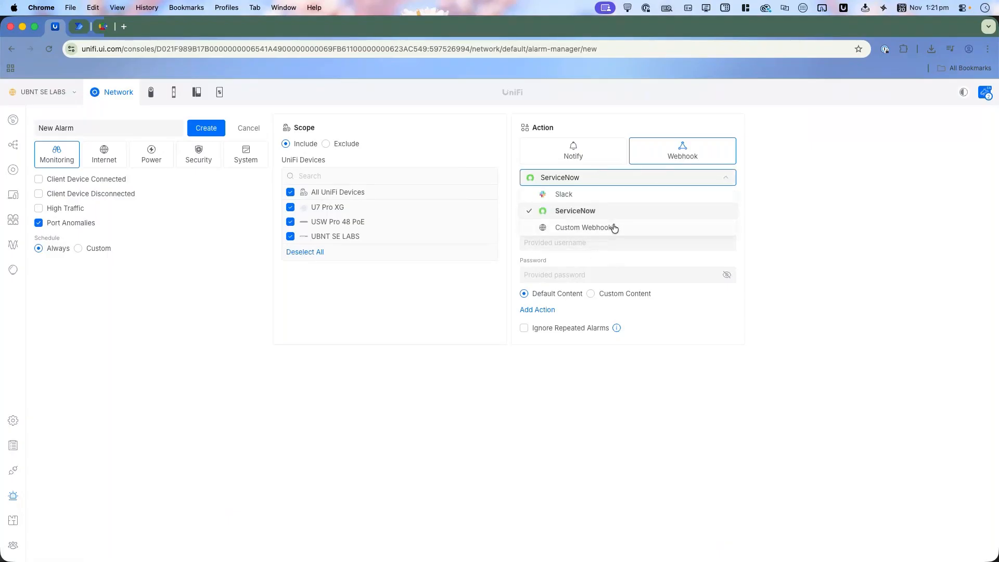
left_click(797, 215)
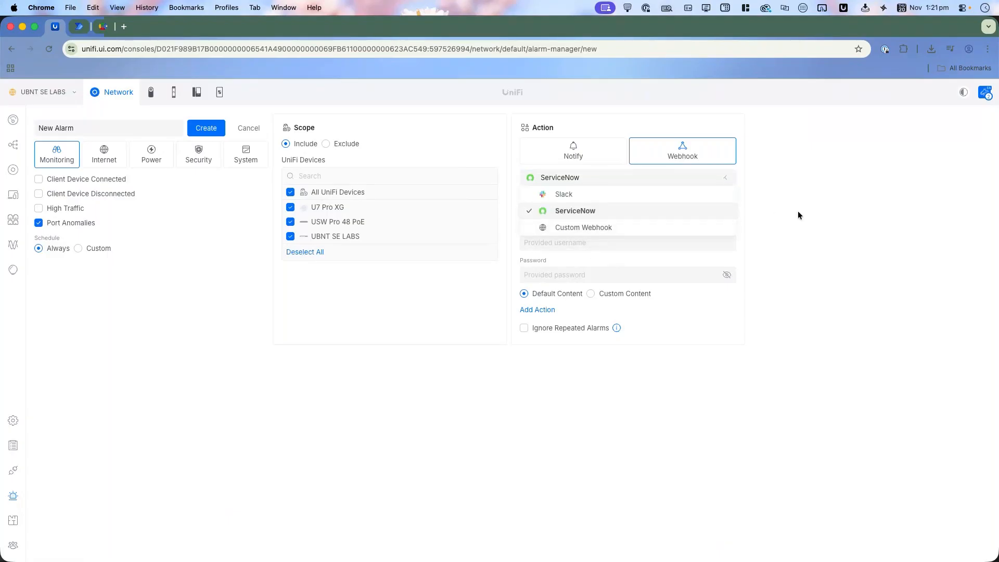
left_click(606, 294)
left_click(590, 322)
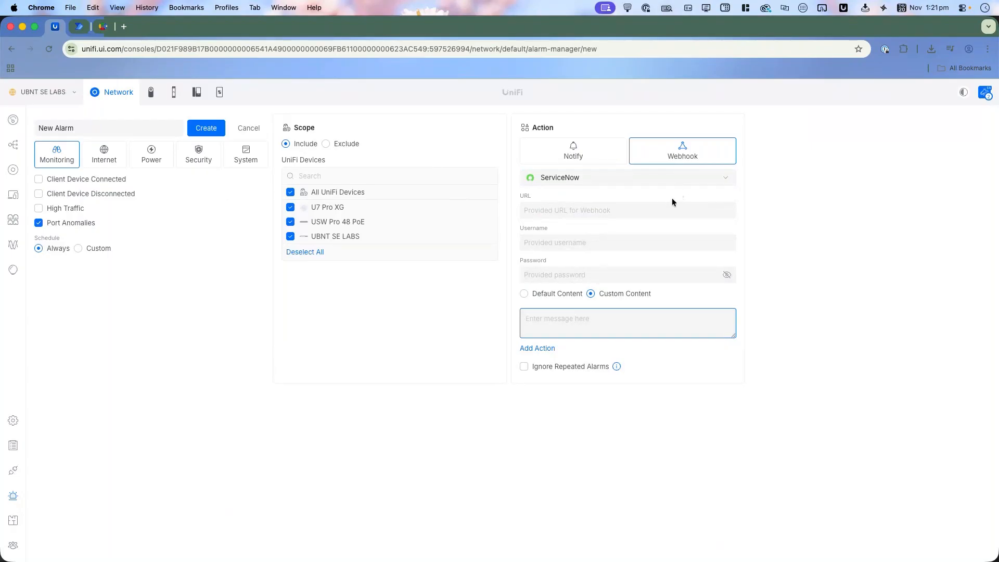
Step: Change the action to a Custom Webhook using POST, no authentication and custom content, and add one blank header row
left_click(719, 183)
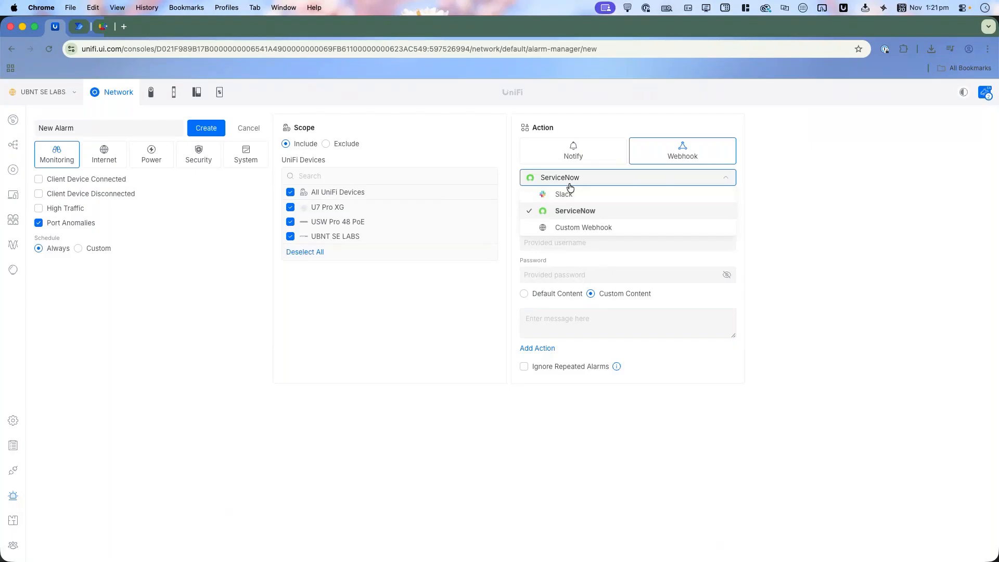
left_click(597, 229)
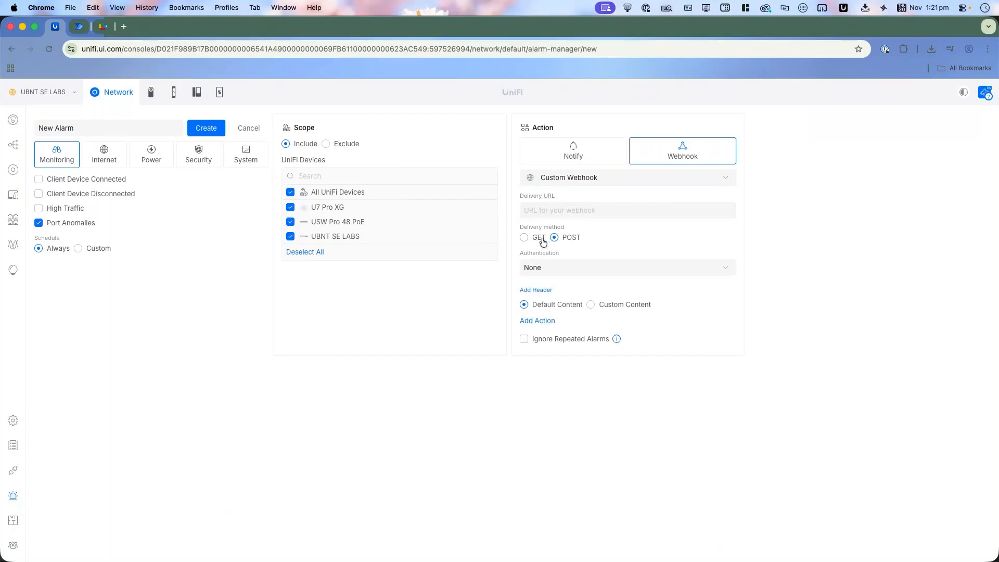
left_click(572, 270)
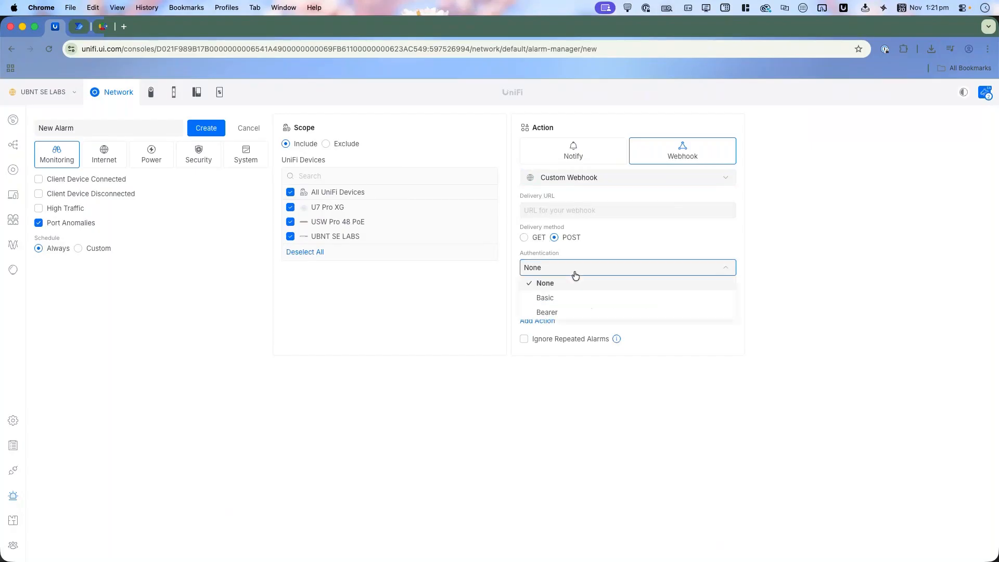
left_click(801, 279)
left_click(624, 310)
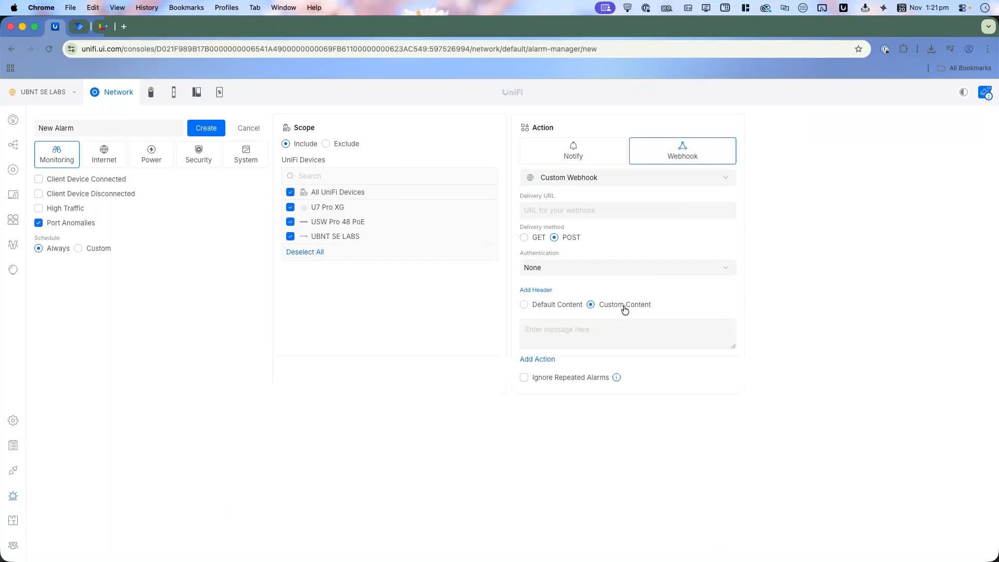
left_click(541, 290)
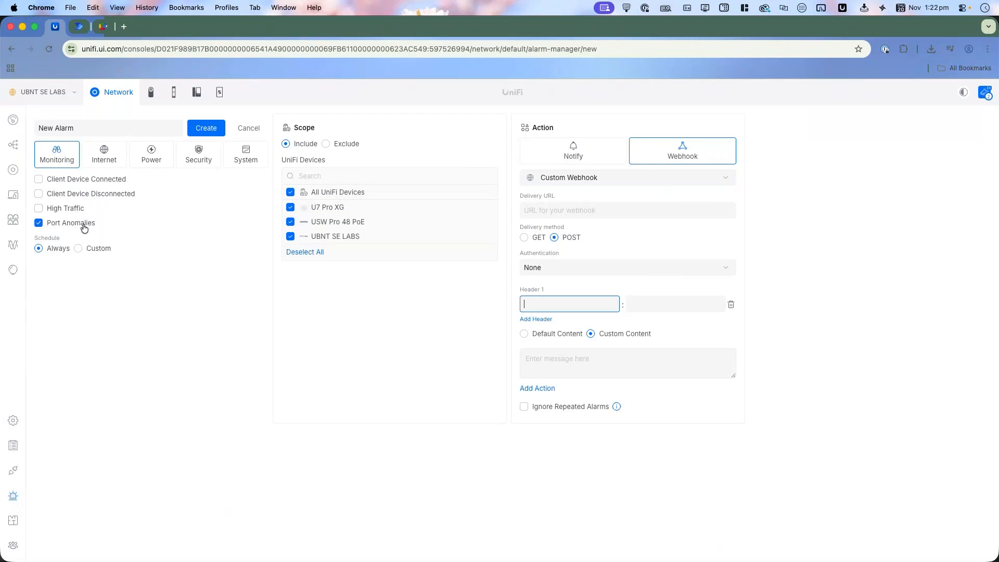
Step: Try the Internet triggers Internet Disconnected, High Latency Detected and Packet Loss Detected, ending with only Data Limit selected
left_click(112, 162)
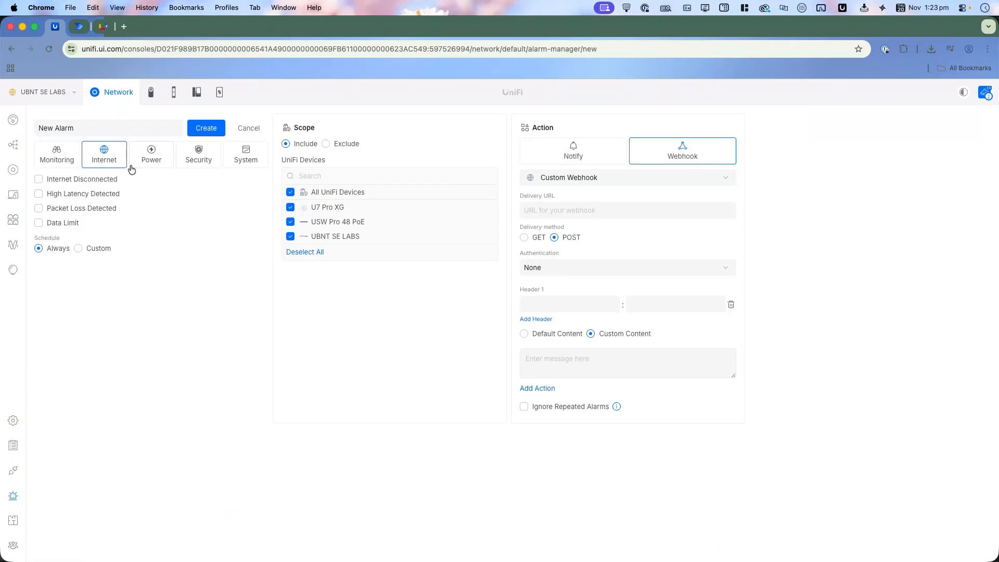
left_click(95, 180)
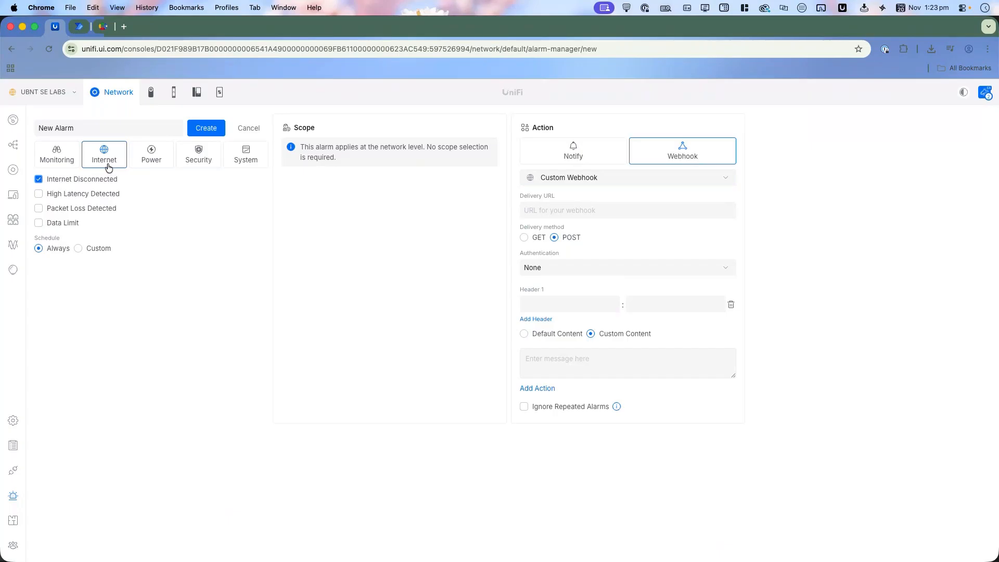
left_click(110, 196)
left_click(109, 182)
left_click(108, 211)
left_click(95, 197)
left_click(92, 209)
left_click(73, 224)
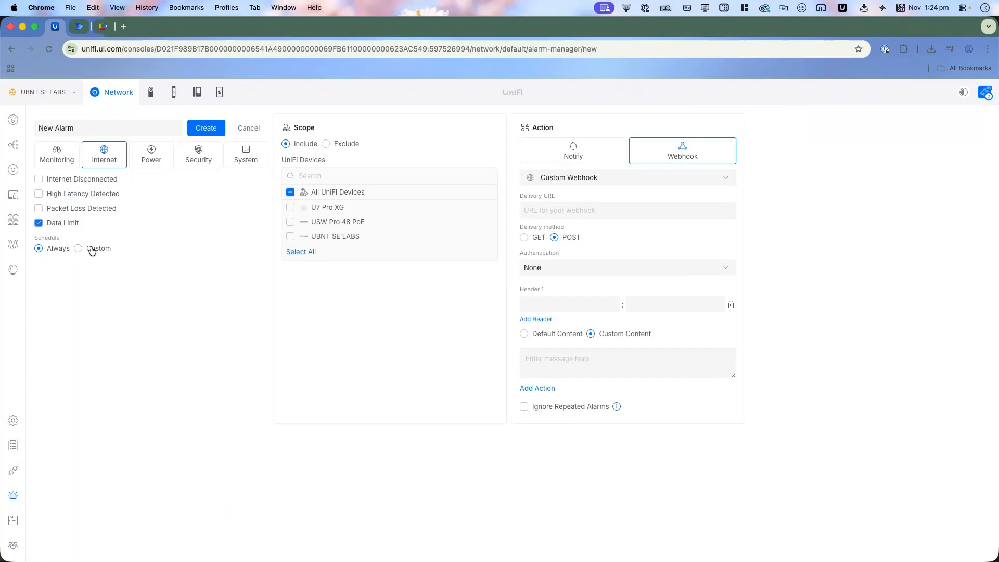
Step: Try the Power triggers, ending with Power Supply not Operational, and return the action to Notify for All Admins with default content
left_click(165, 164)
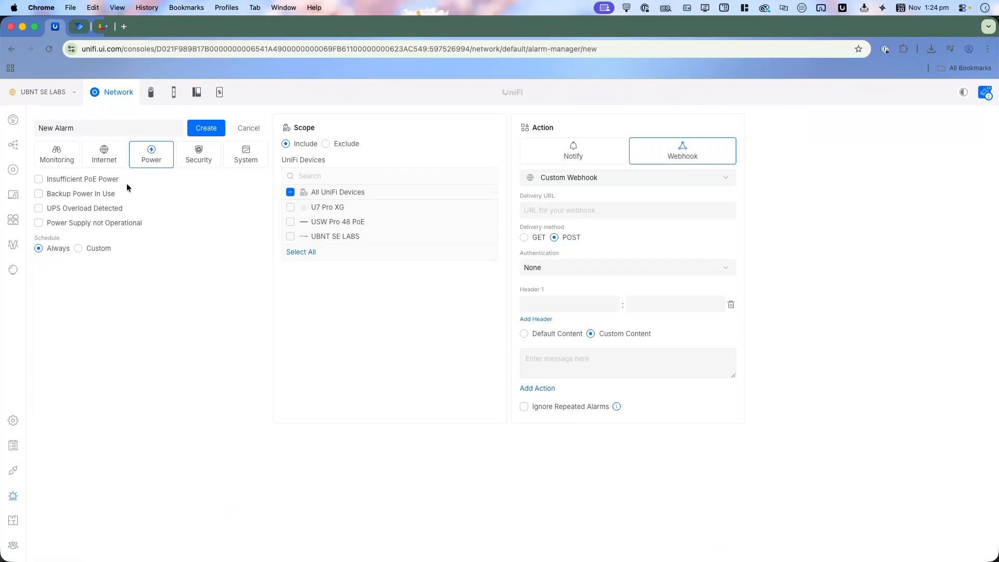
left_click(76, 180)
left_click(89, 179)
left_click(90, 196)
left_click(91, 229)
left_click(79, 195)
left_click(578, 152)
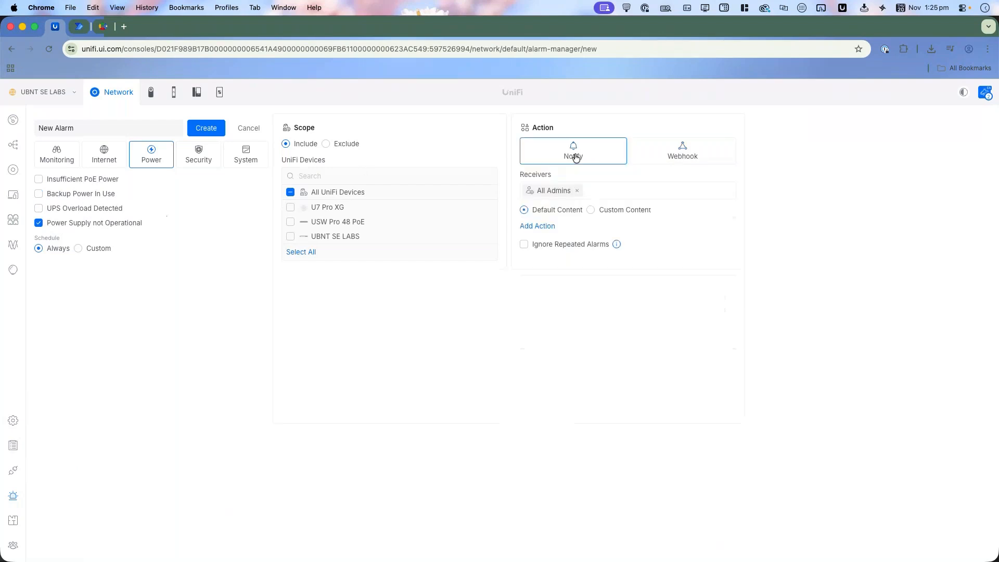
Step: Try the Security triggers Honeypot Triggered and Threat Detected, keeping only Blocked by Firewall selected for the alarm
left_click(206, 163)
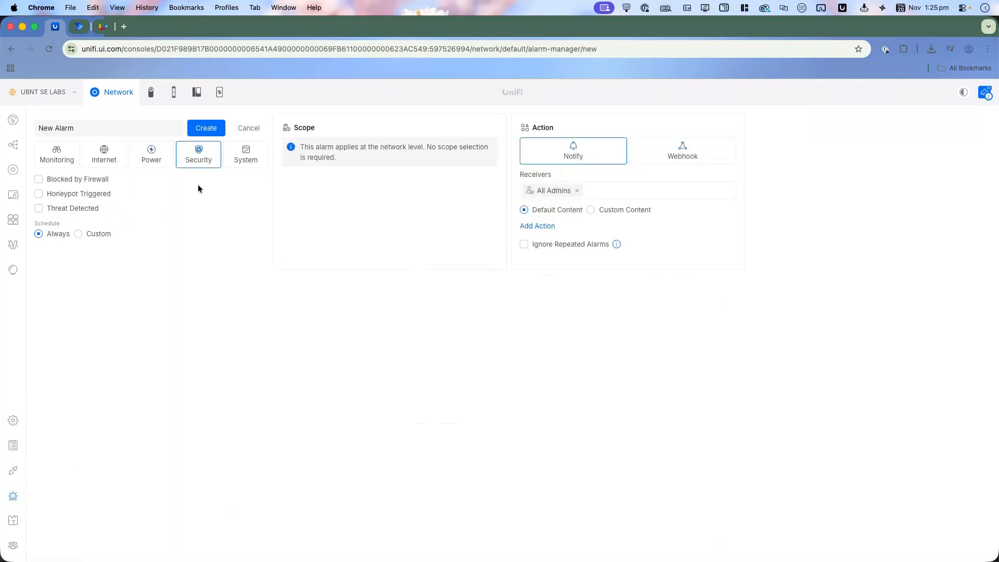
left_click(94, 182)
left_click(94, 195)
left_click(95, 208)
left_click(87, 195)
left_click(83, 208)
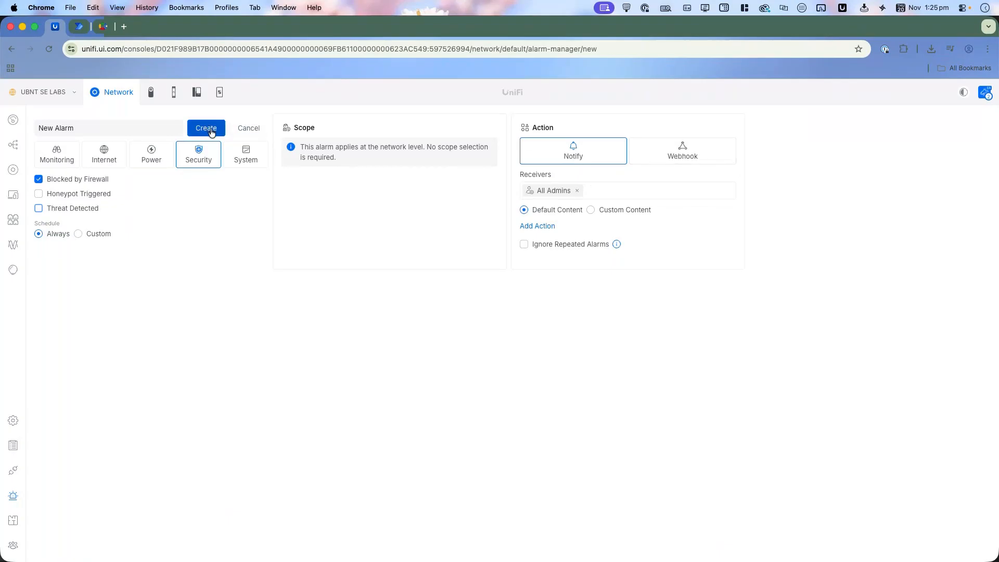
Step: Name the new Blocked by Firewall alarm "No Leader Website" and create it
left_click(47, 129)
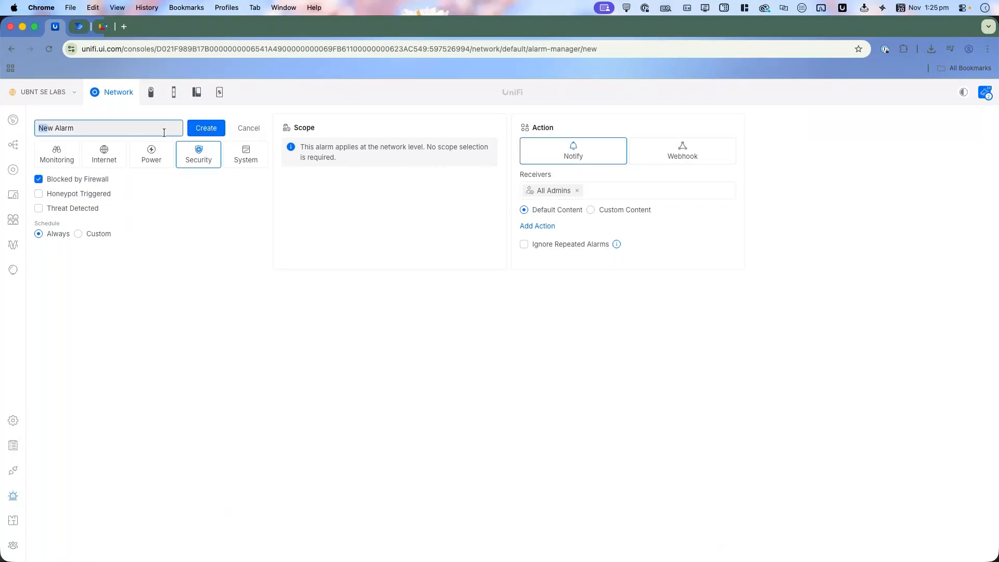
triple_click(36, 130)
type("No ")
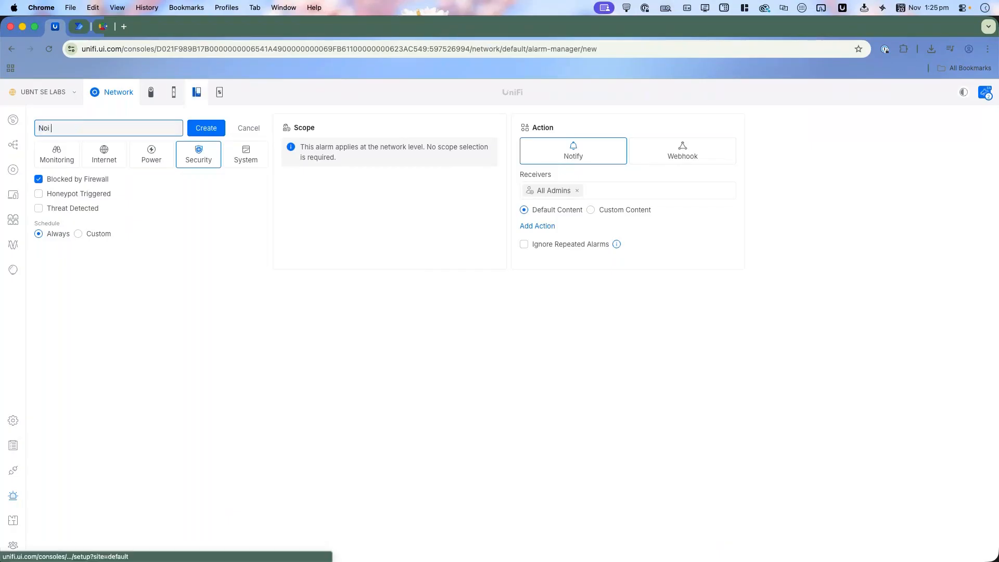
type("Leader Website")
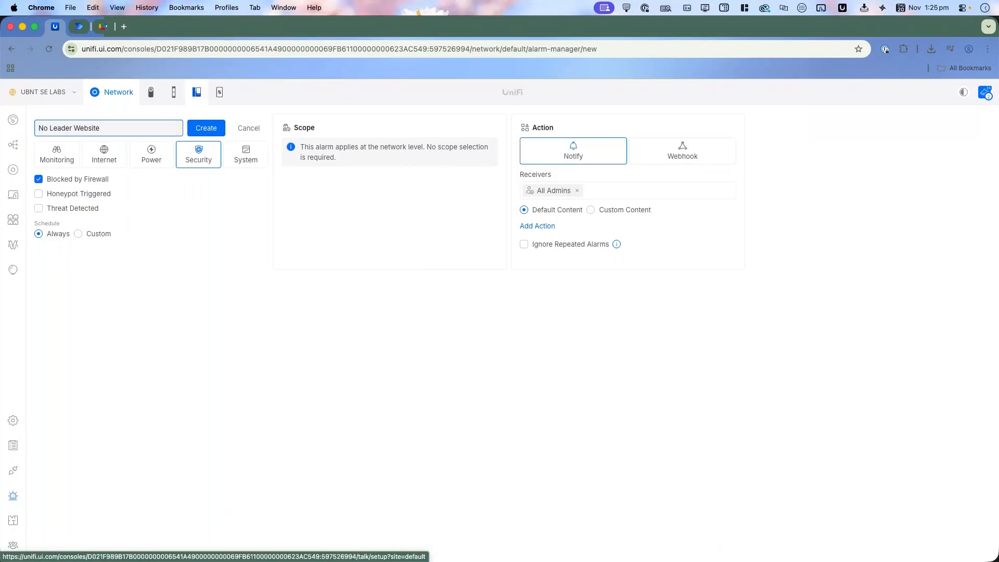
left_click(206, 128)
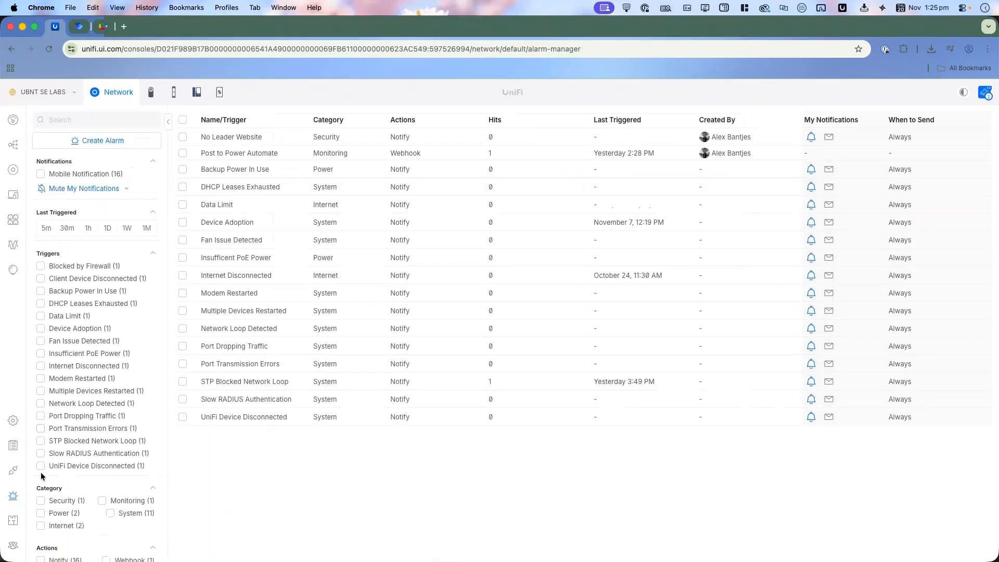
Step: Open the Policy Engine's policy table in the Network settings
left_click(14, 427)
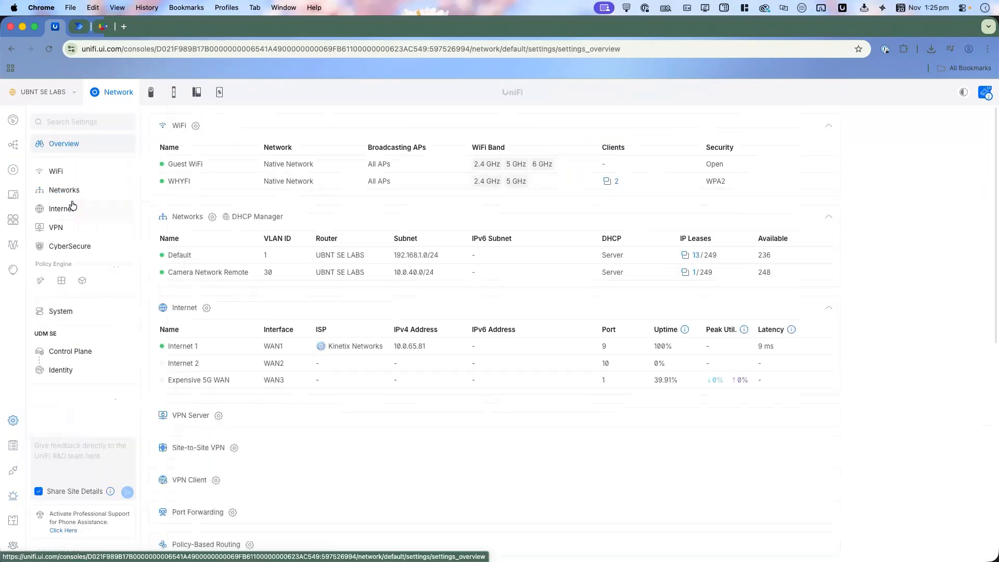
left_click(62, 286)
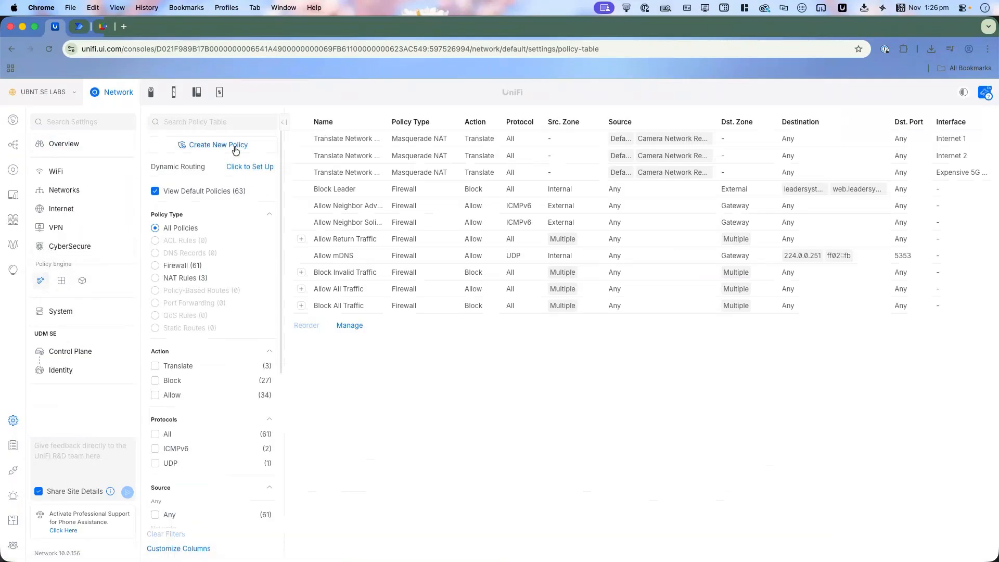
Step: Try a new firewall policy blocking Internal traffic to a Domain destination in the External zone, and leave it without saving
left_click(236, 150)
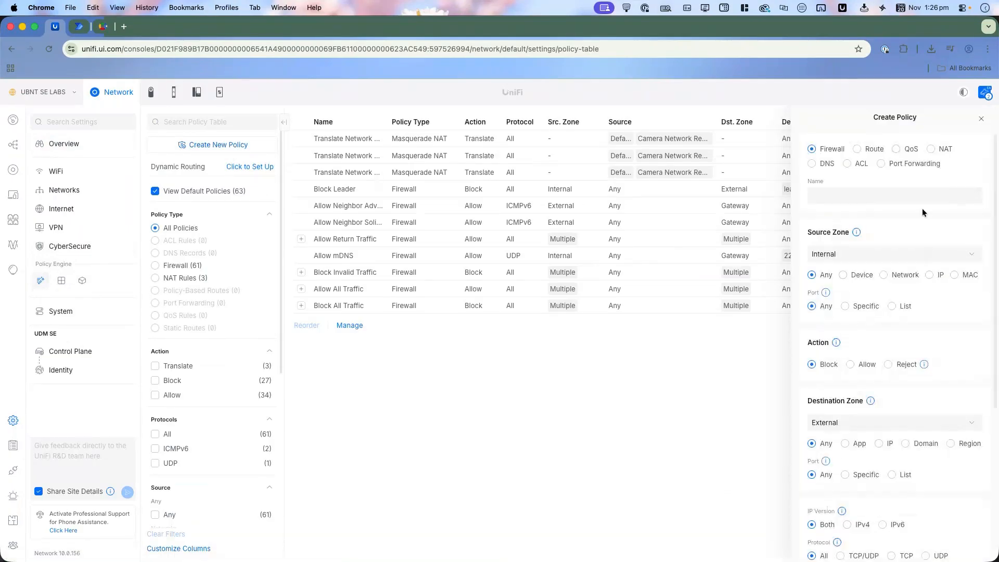
scroll(856, 208, "down", 1)
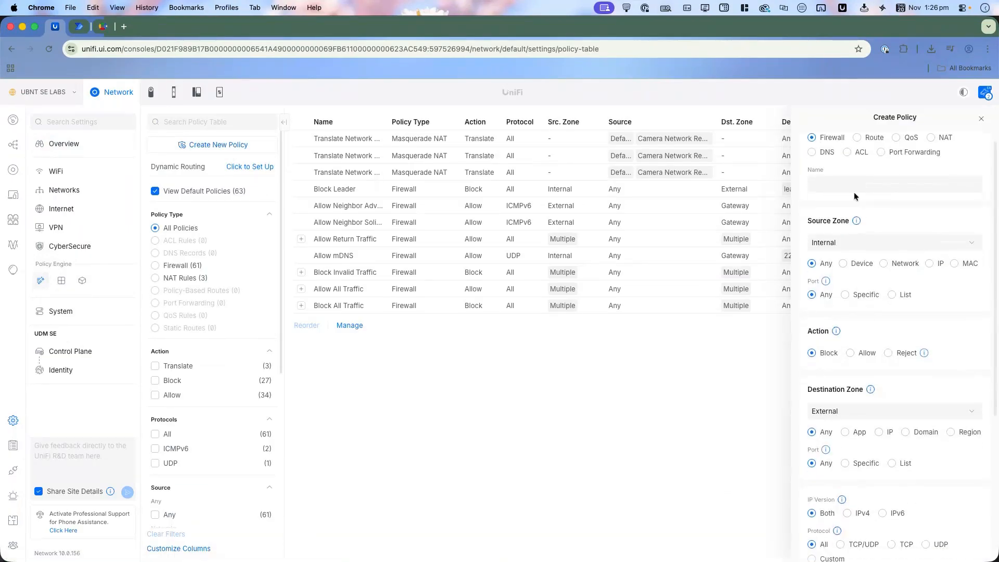
scroll(907, 279, "down", 2)
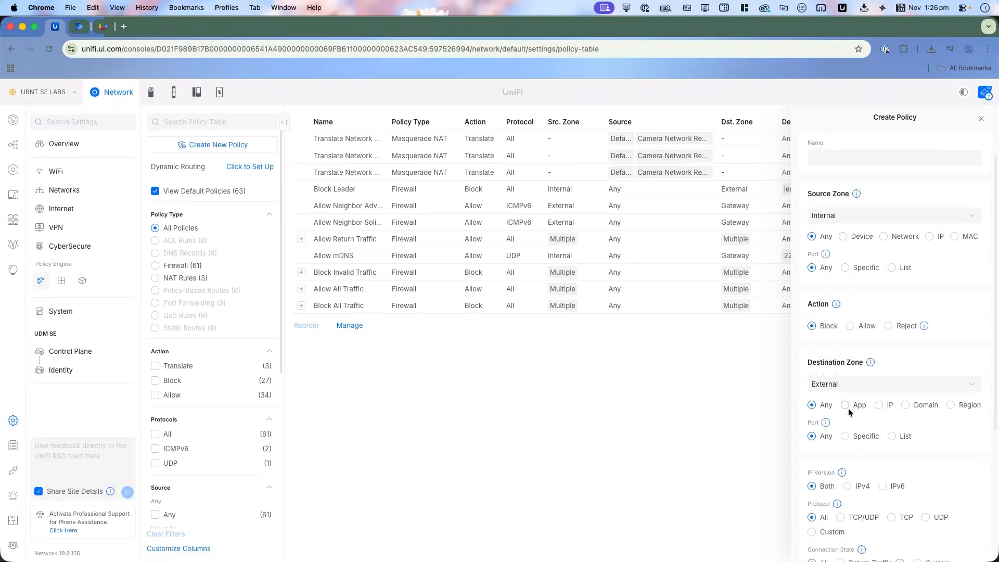
scroll(848, 408, "down", 4)
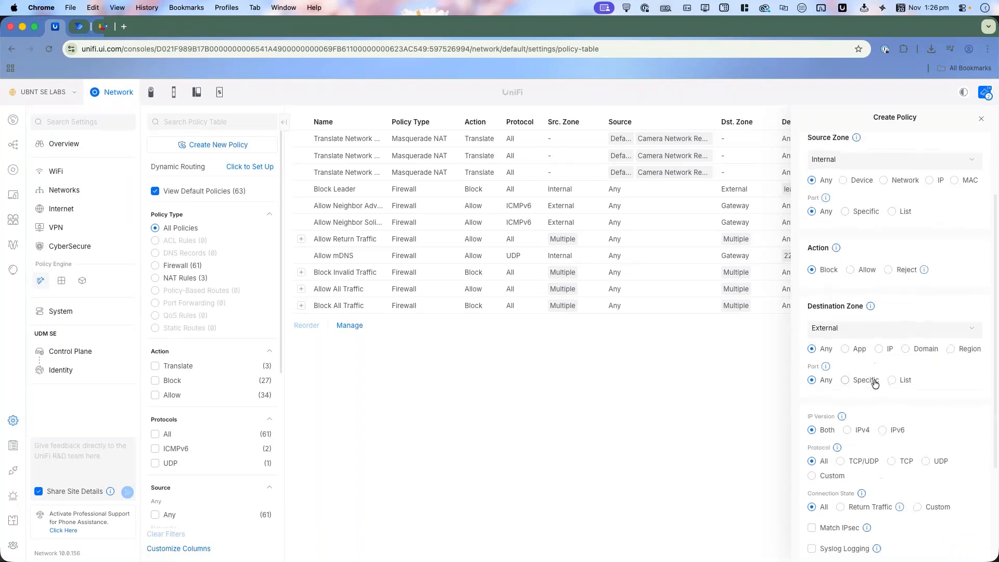
left_click(912, 351)
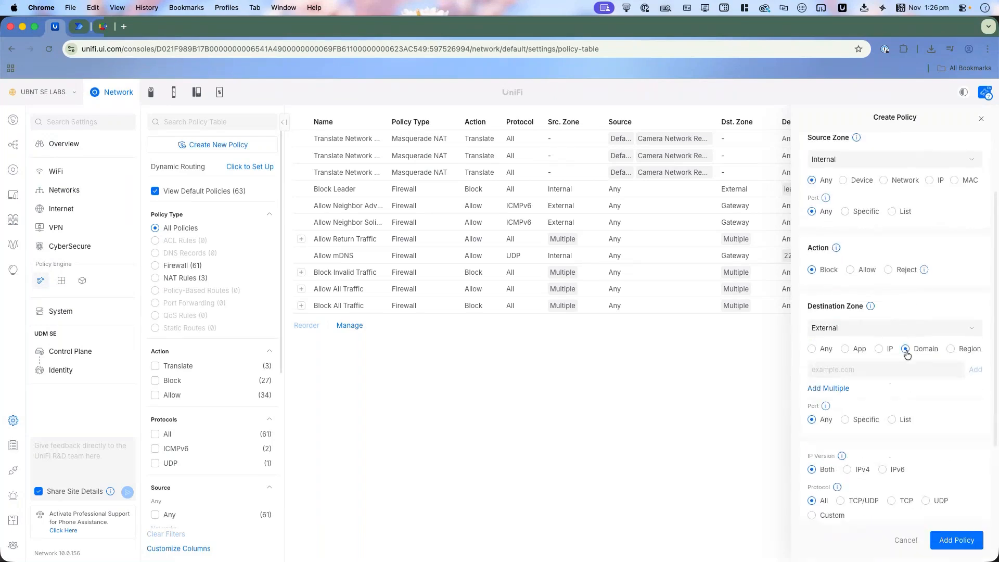
left_click(986, 121)
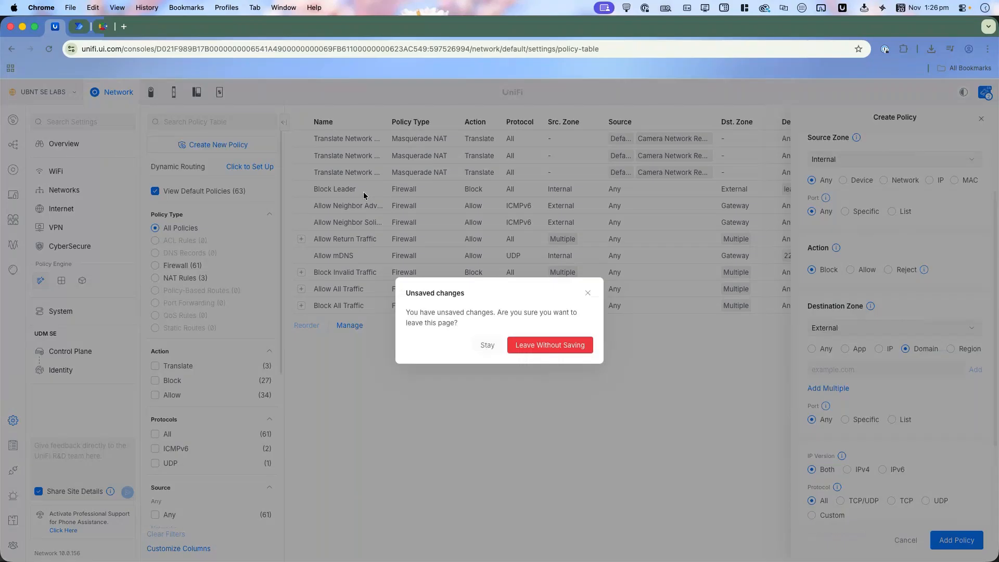
left_click(546, 347)
Step: Examine the existing Block Leader policy's zones, action and destination domains, and close it unchanged
left_click(460, 189)
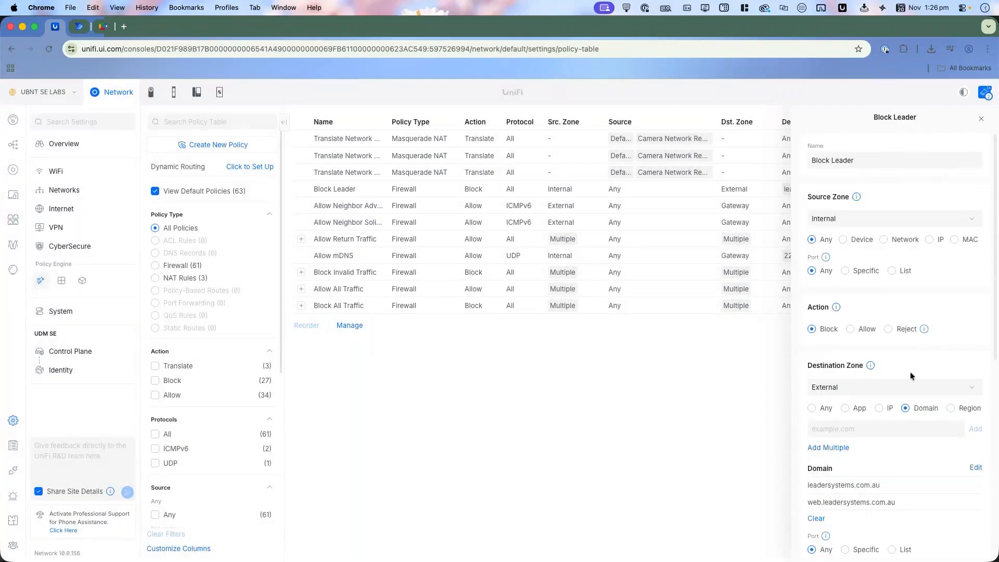
scroll(885, 416, "down", 5)
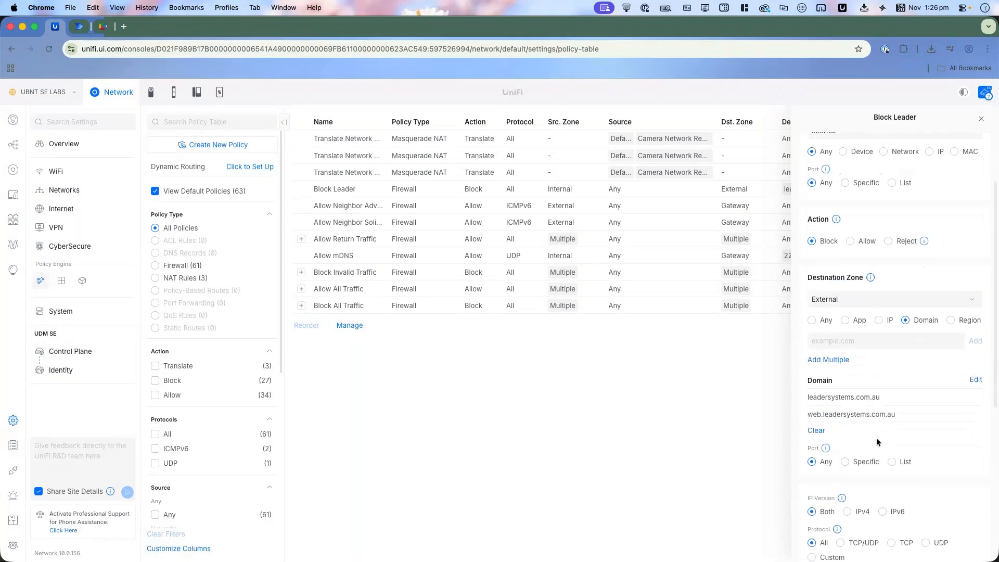
left_click(983, 119)
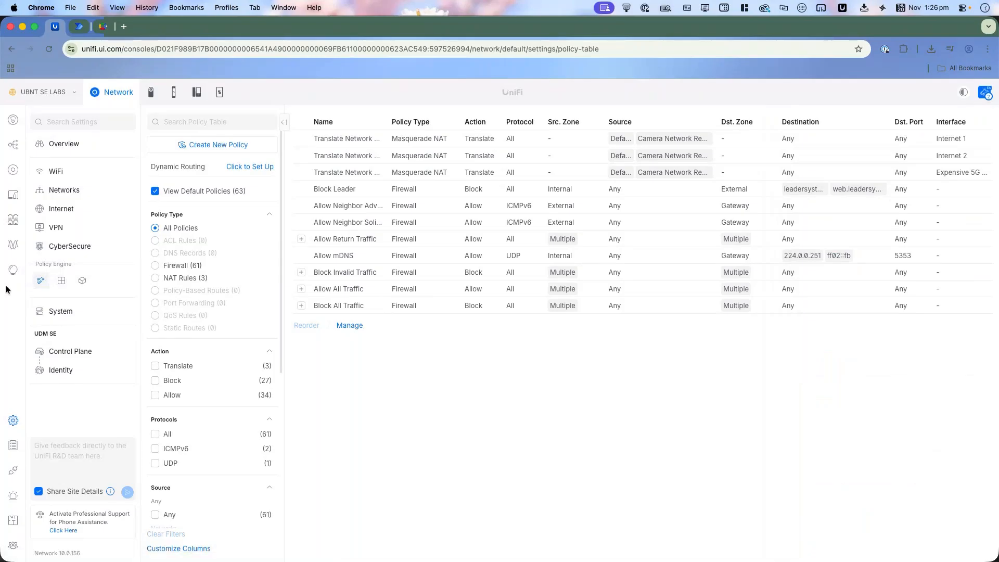
Step: Look at the traffic flows, return to Alarm Manager and enable email notifications for the No Leader Website alarm
left_click(13, 269)
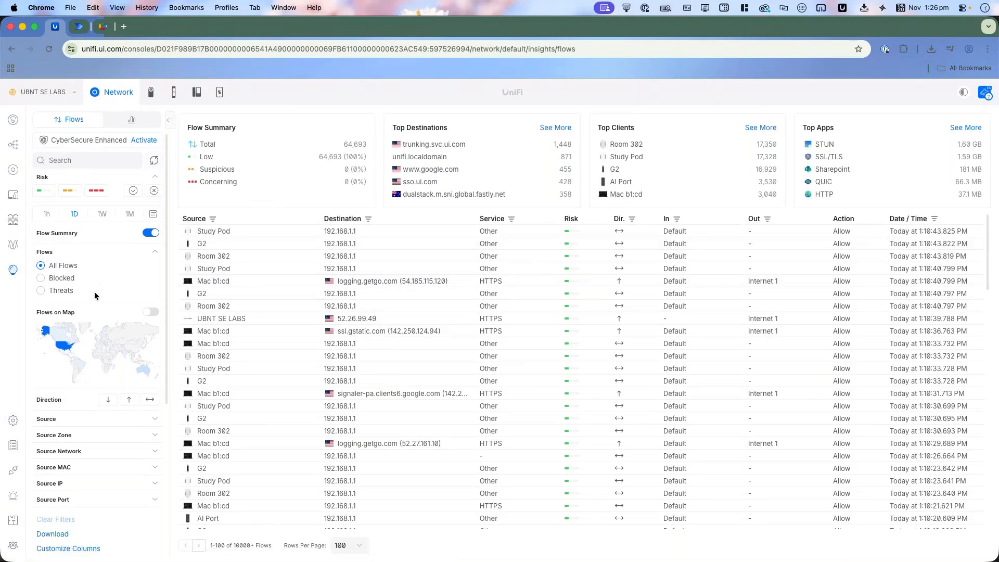
left_click(13, 495)
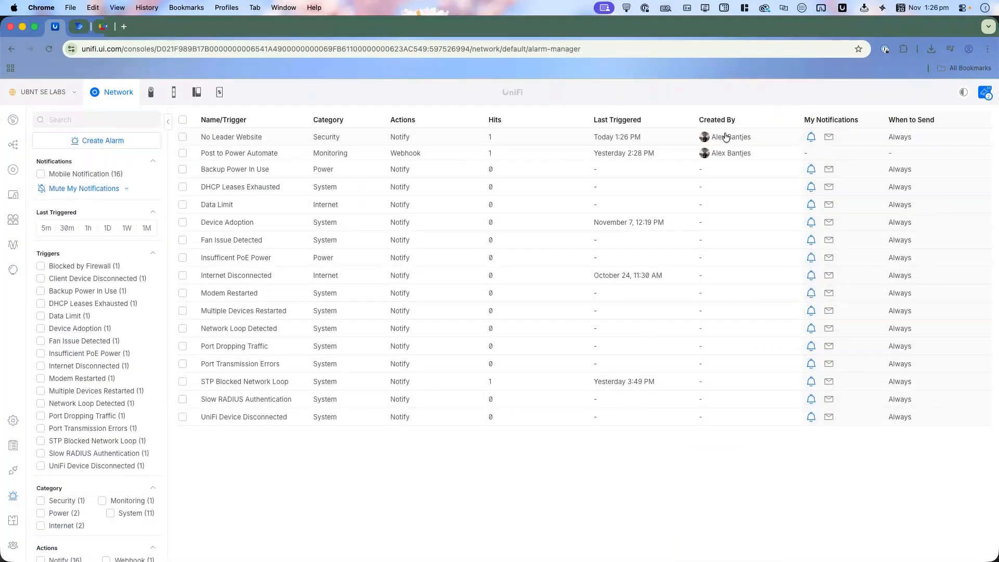
left_click(828, 137)
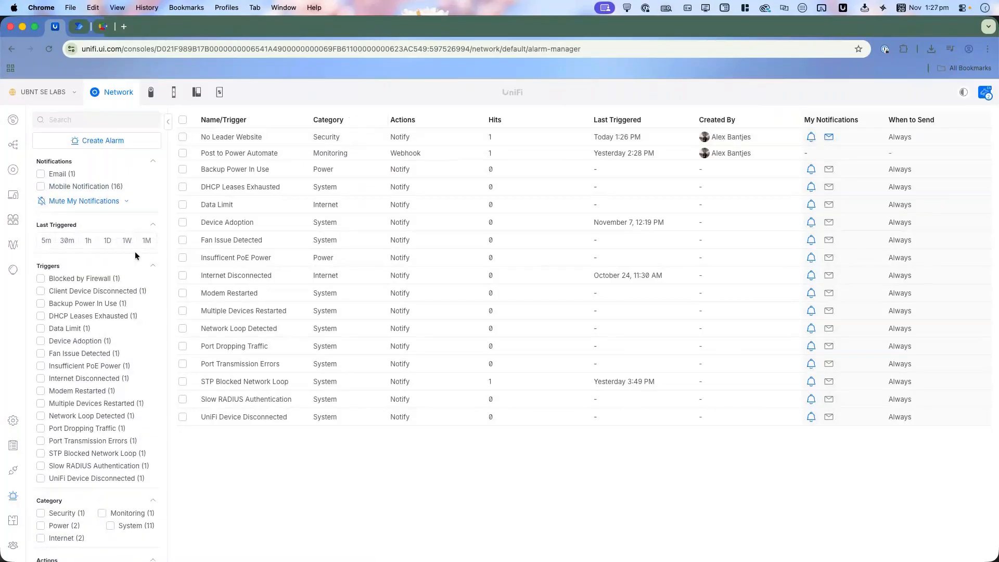
Step: Filter the traffic flows to Blocked to examine which connections the firewall stopped
left_click(13, 245)
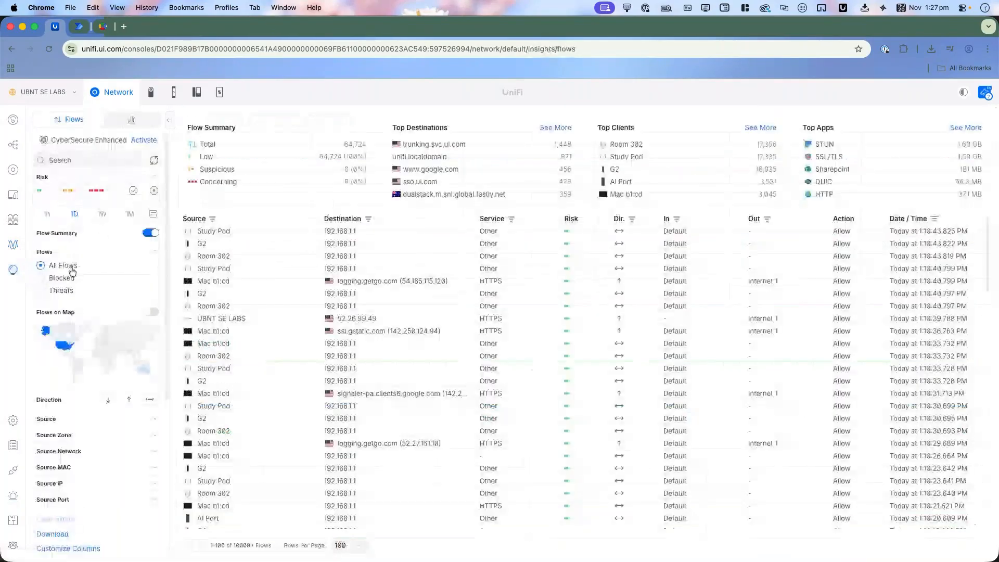
left_click(61, 278)
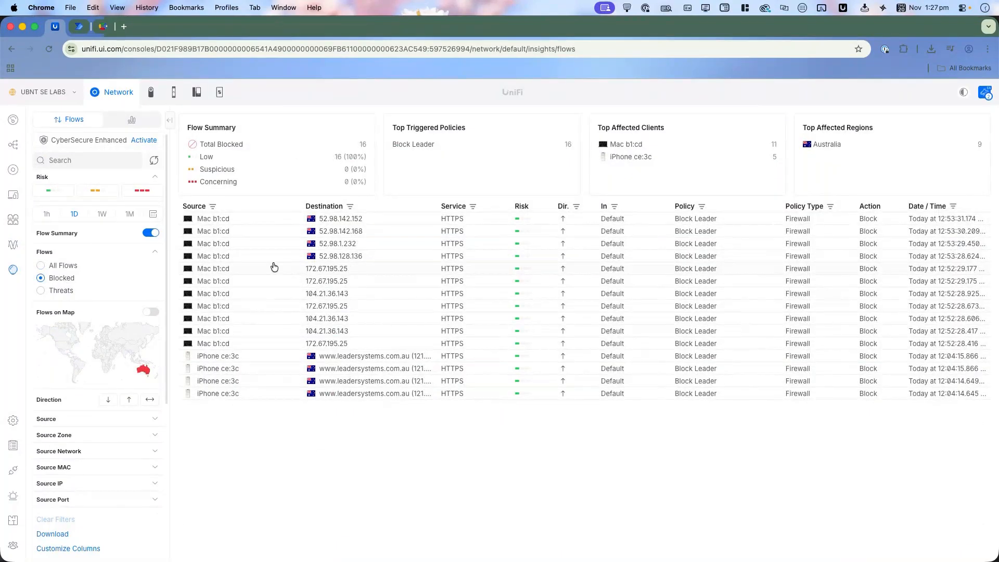
Step: Open the No Leader Website alarm for editing and change its action to a Custom Webhook, ready for the delivery URL
left_click(18, 481)
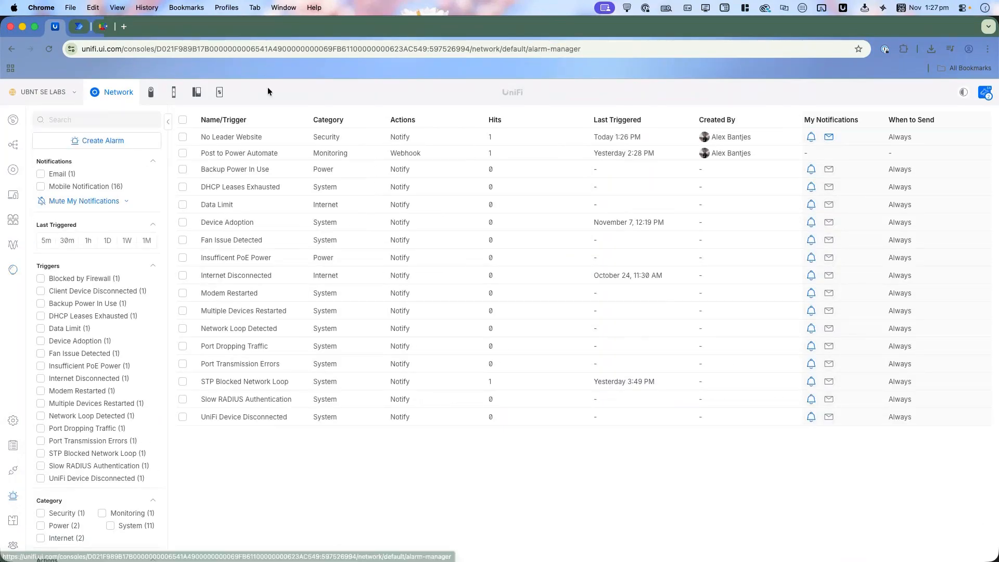
left_click(275, 145)
left_click(819, 219)
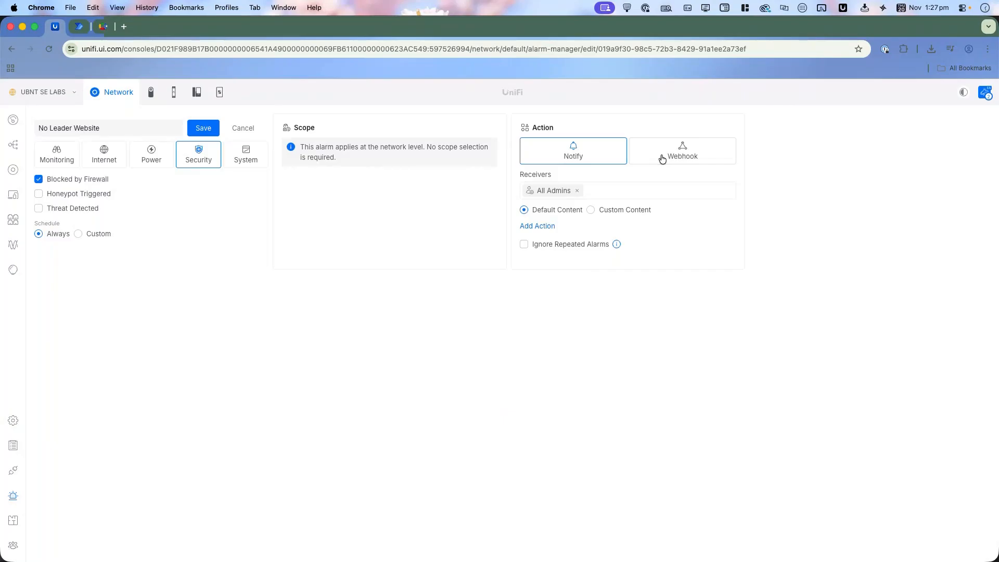
left_click(662, 158)
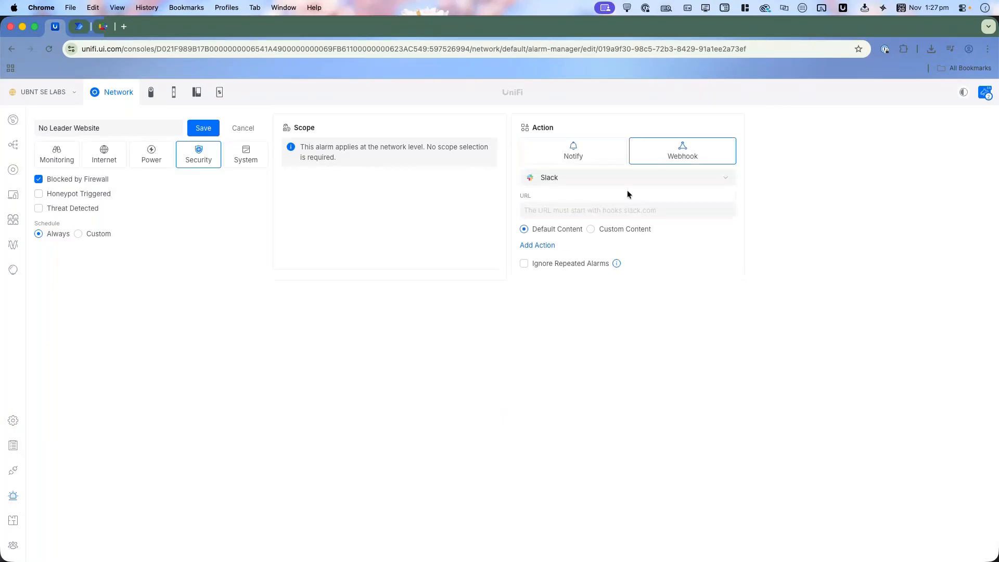
left_click(663, 184)
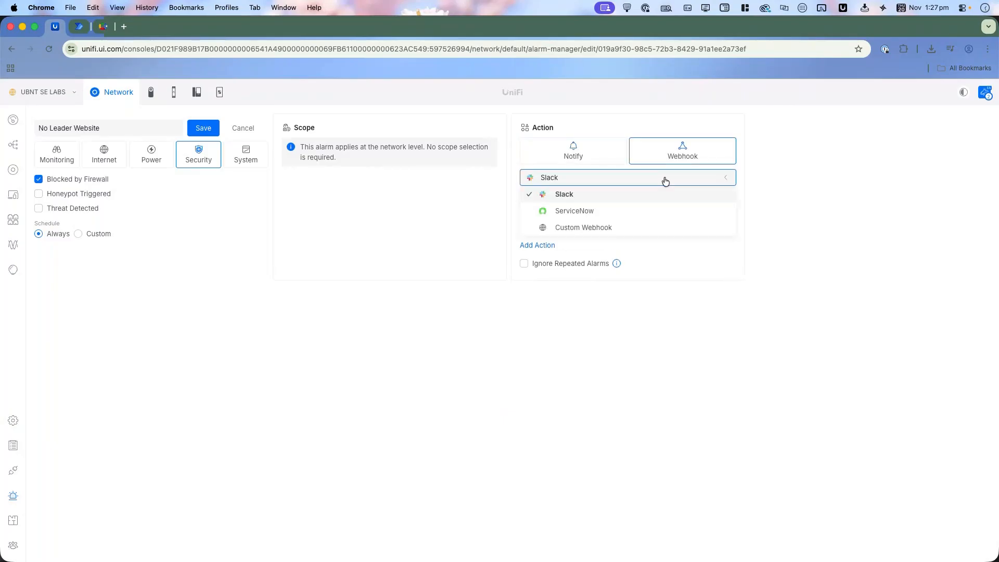
left_click(601, 230)
left_click(608, 211)
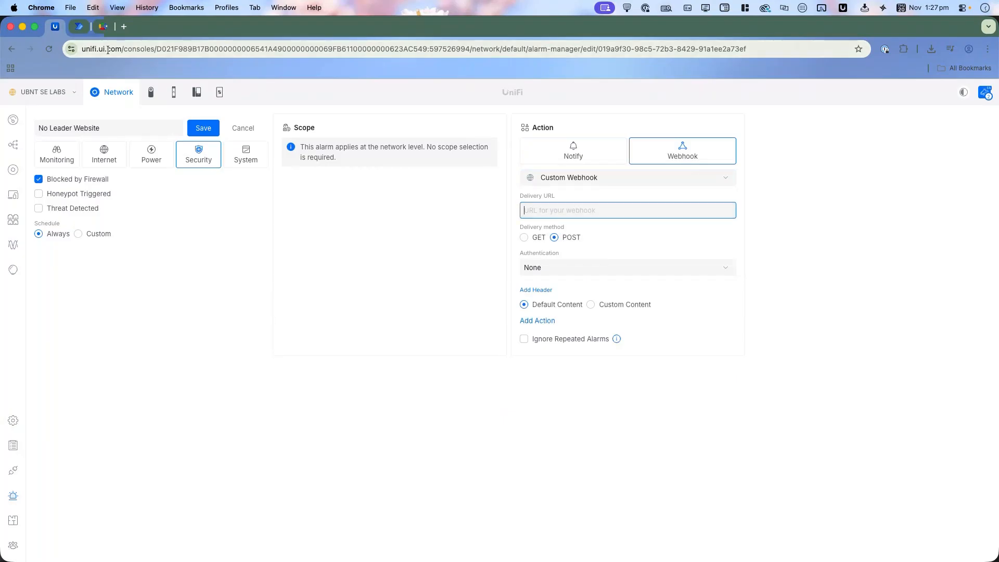
Step: Switch to Power Automate, open UI Webhook Flow for editing, and inspect its manual trigger and Send an email (V2) action
left_click(80, 29)
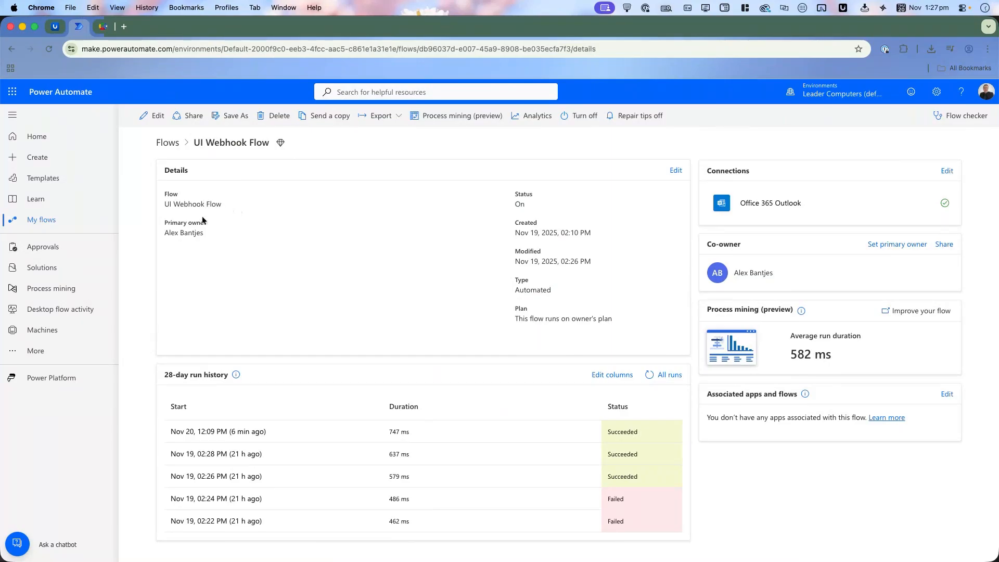
left_click(151, 115)
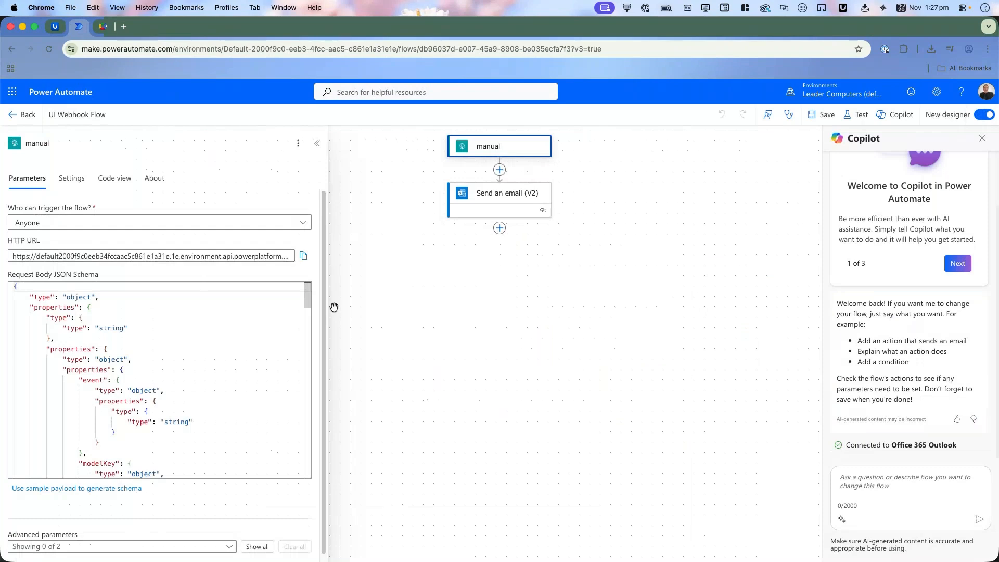
mouse_move(311, 297)
left_mouse_down()
mouse_move(311, 321)
mouse_move(312, 280)
left_mouse_up()
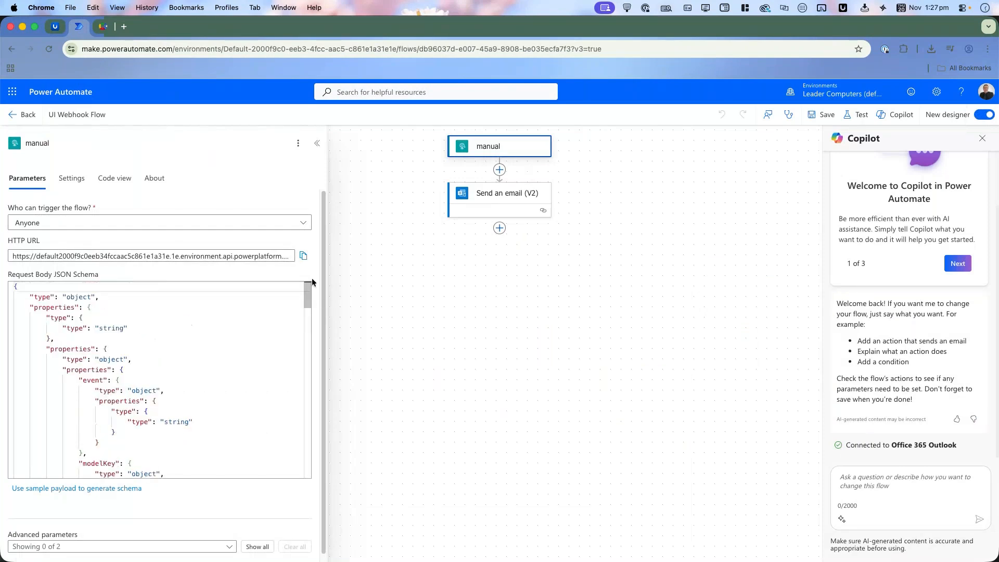
left_click(598, 243)
left_click(515, 209)
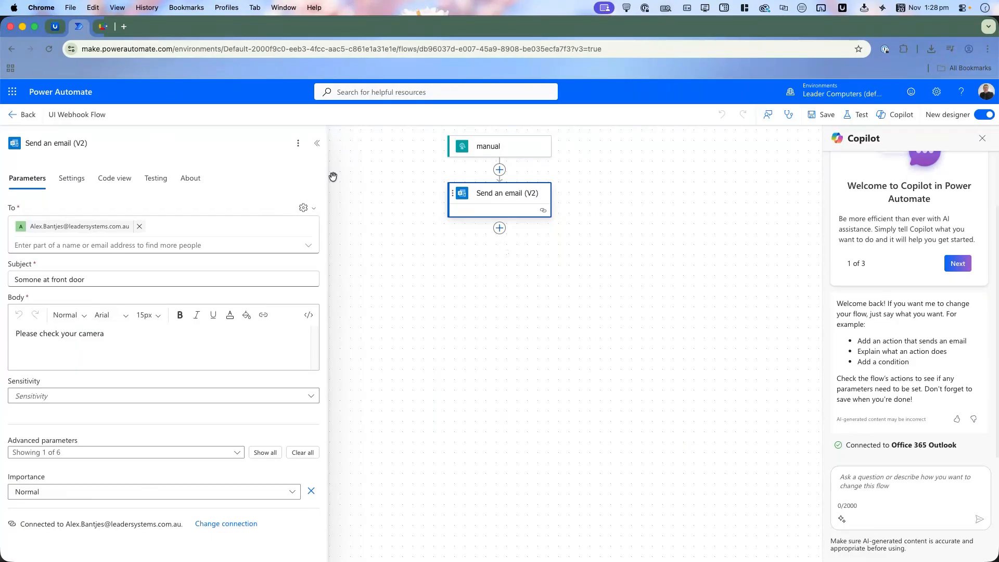
Step: Browse the connectors available for adding another action to the flow, and leave the flow editor without adding one
scroll(217, 398, "down", 2)
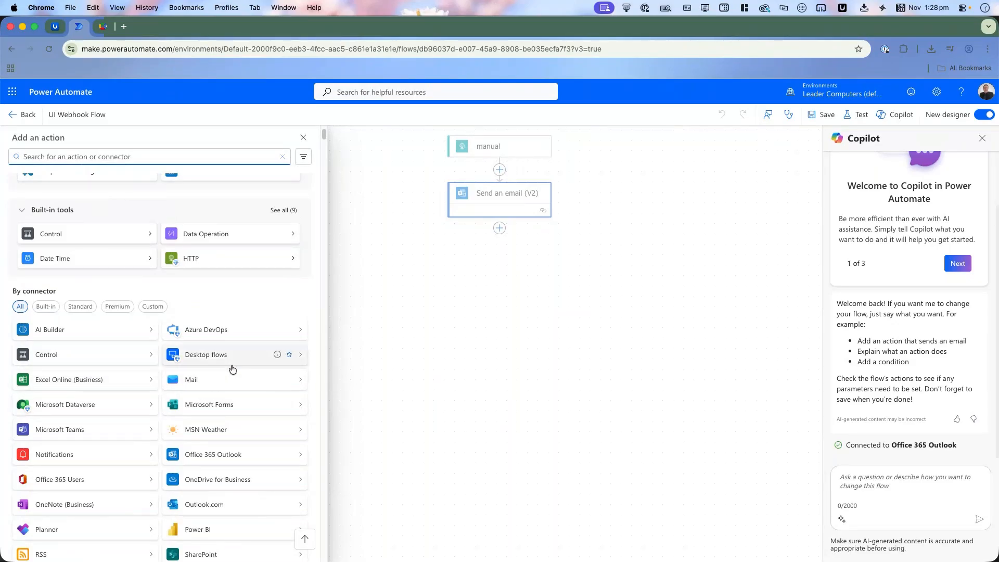
scroll(235, 416, "down", 1)
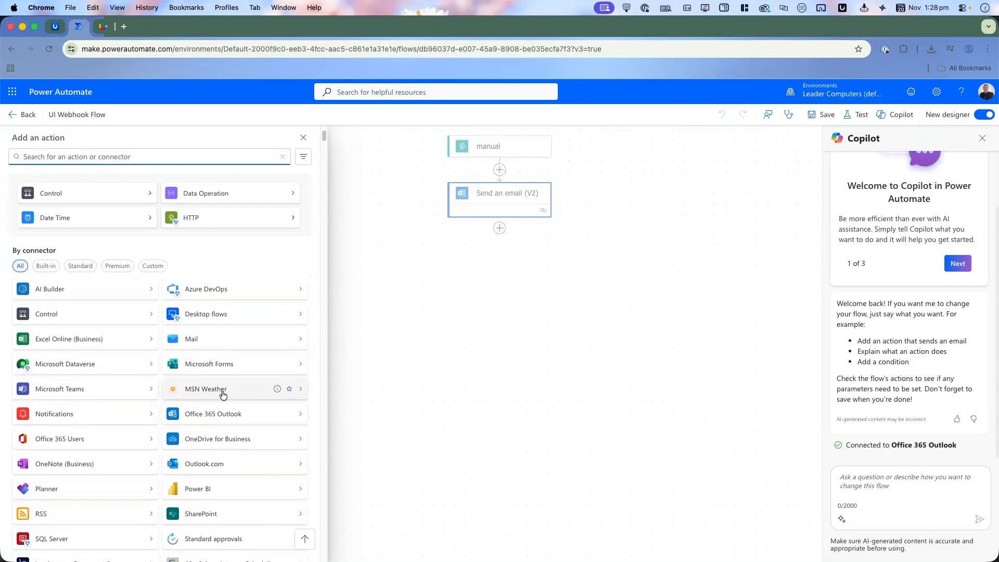
scroll(242, 362, "down", 1)
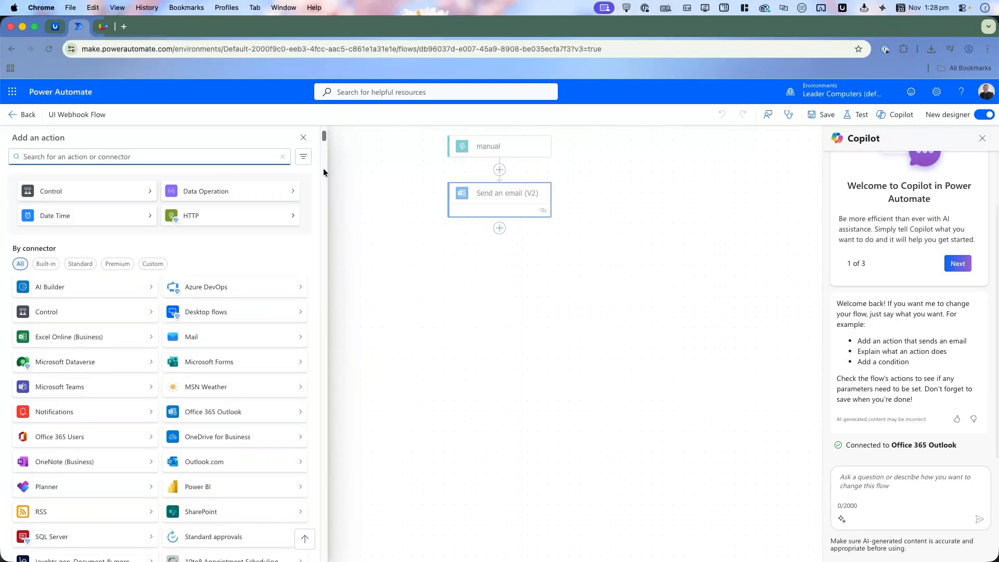
left_click(36, 121)
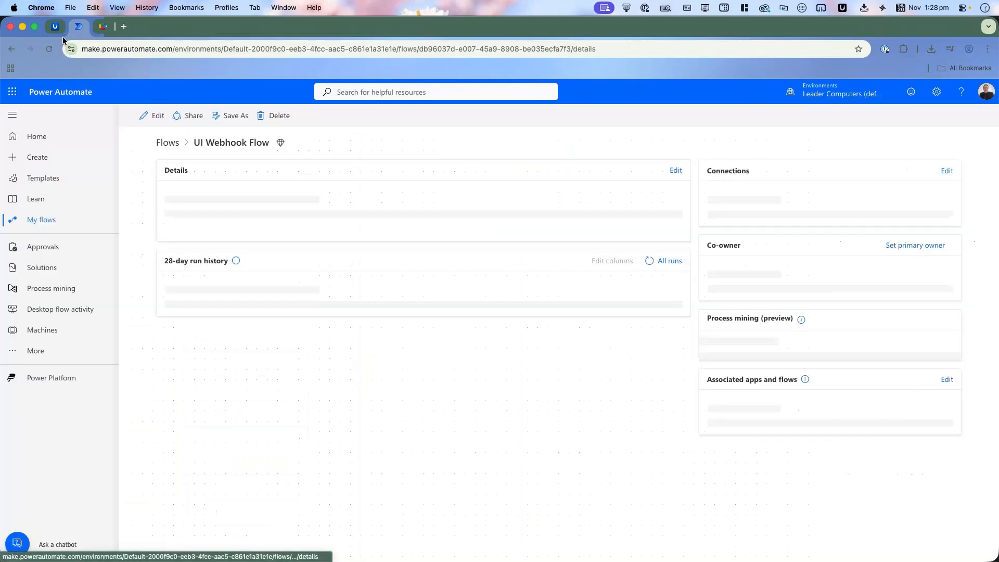
Step: Return to the No Leader Website alarm in UniFi and review the System triggers offered for VPN and Devices
left_click(56, 26)
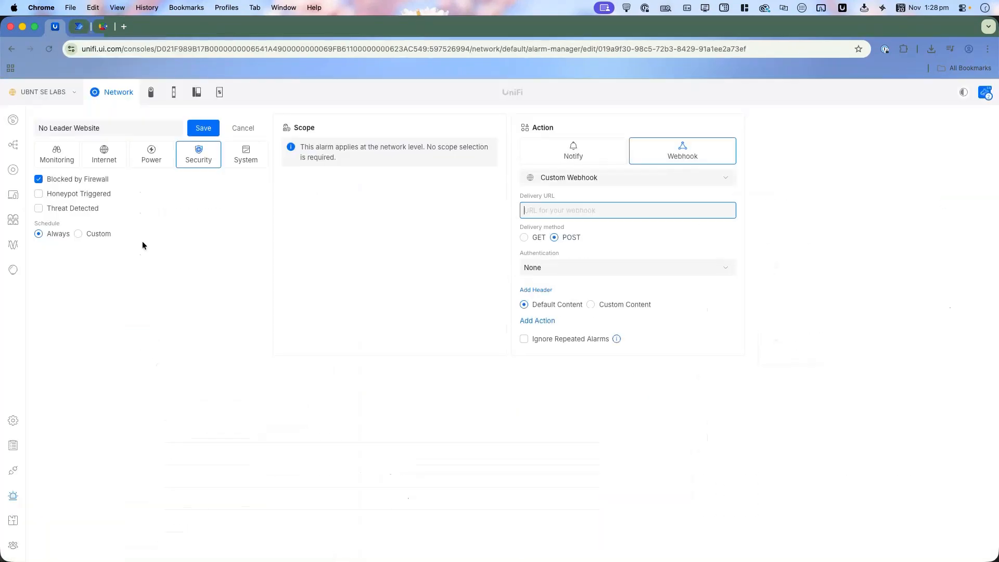
left_click(250, 161)
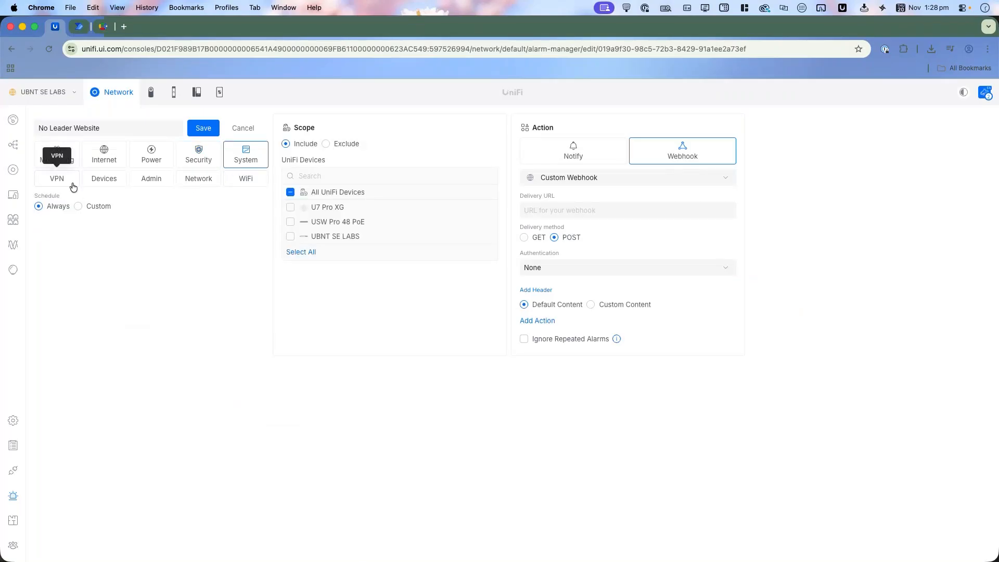
left_click(72, 184)
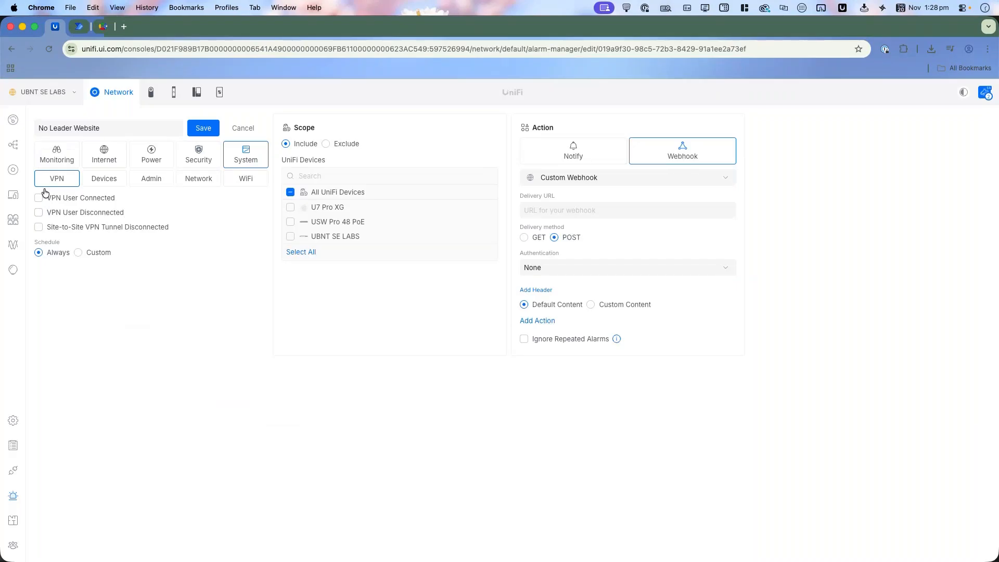
left_click(101, 190)
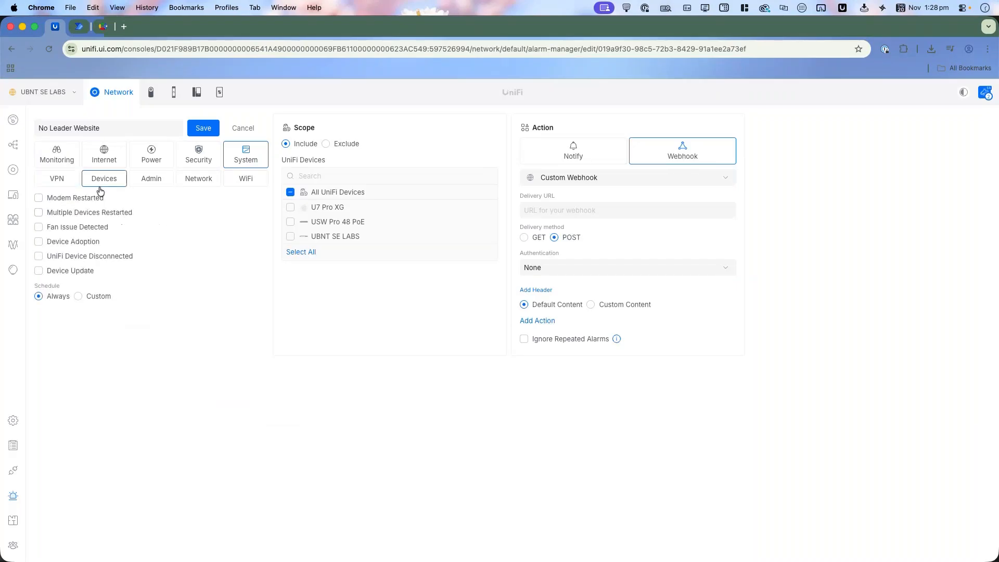
Step: Try the Multiple Devices Restarted trigger, check the available webhook services while keeping Custom Webhook, and clear the trigger again
left_click(108, 217)
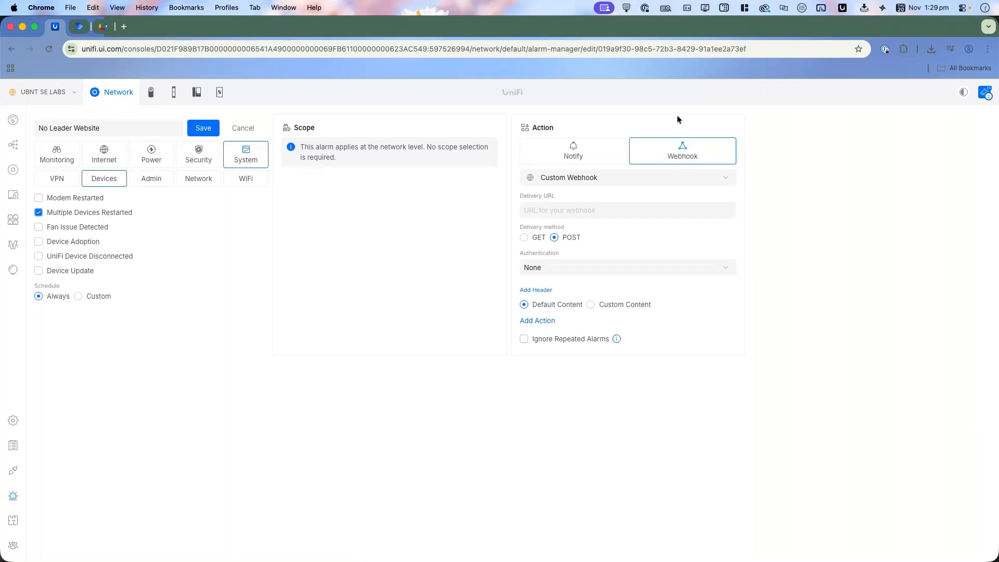
left_click(671, 185)
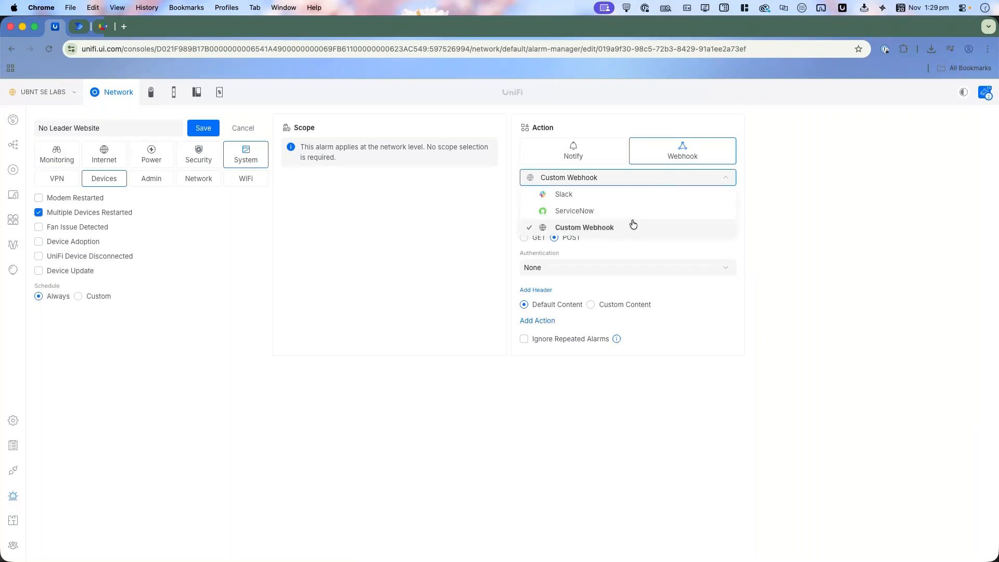
left_click(650, 221)
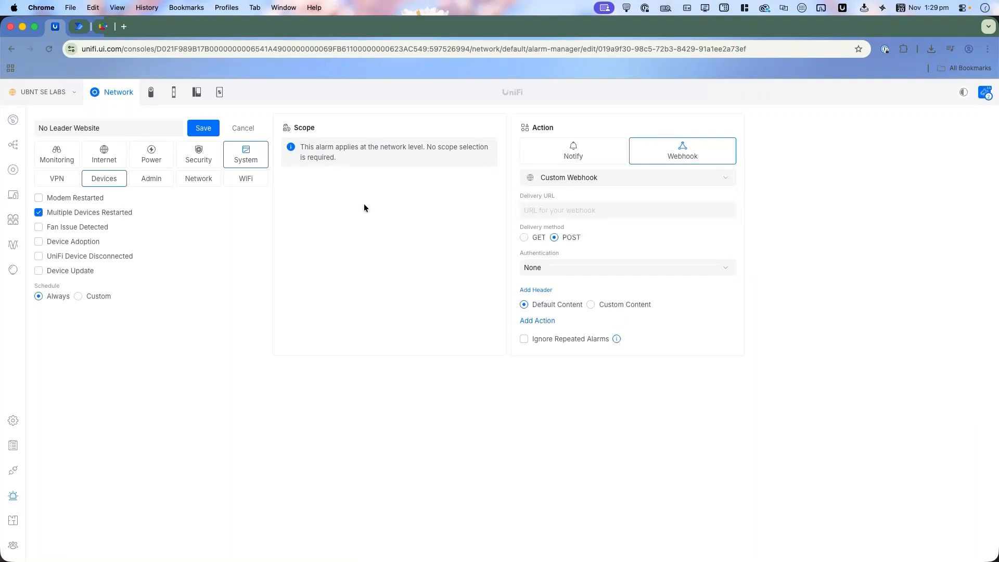
left_click(99, 213)
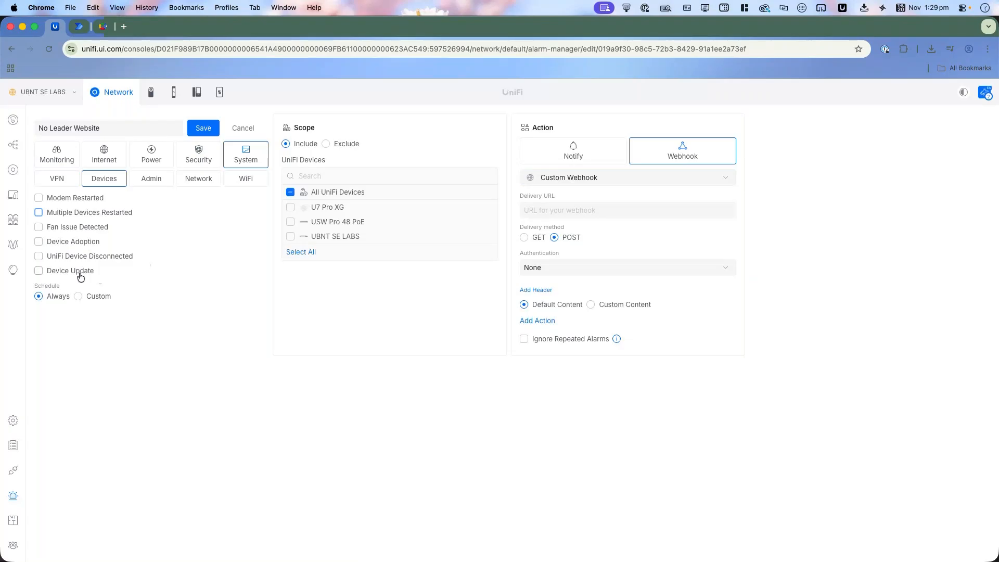
Step: Review the System triggers offered for Admin, Network and WiFi
left_click(151, 182)
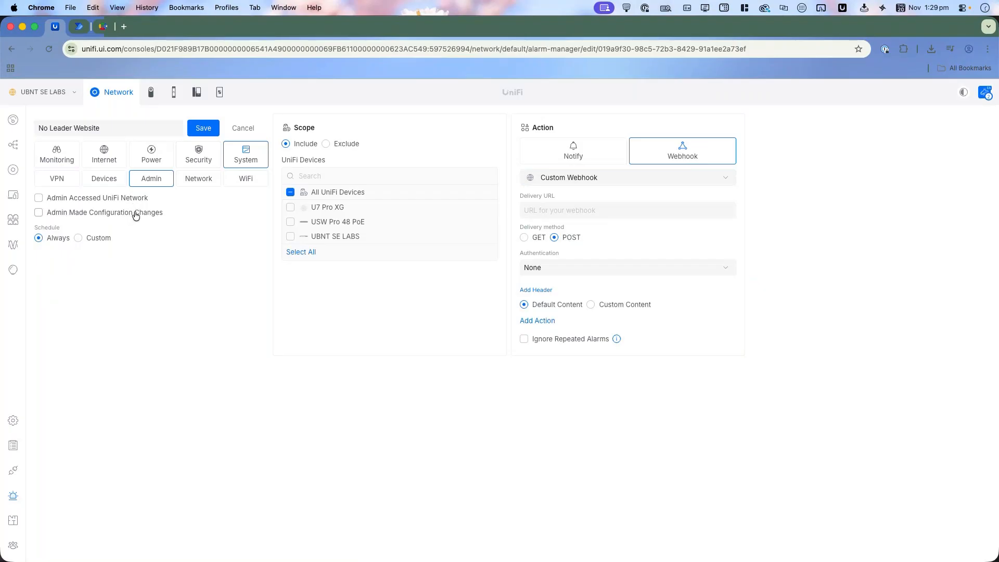
left_click(203, 186)
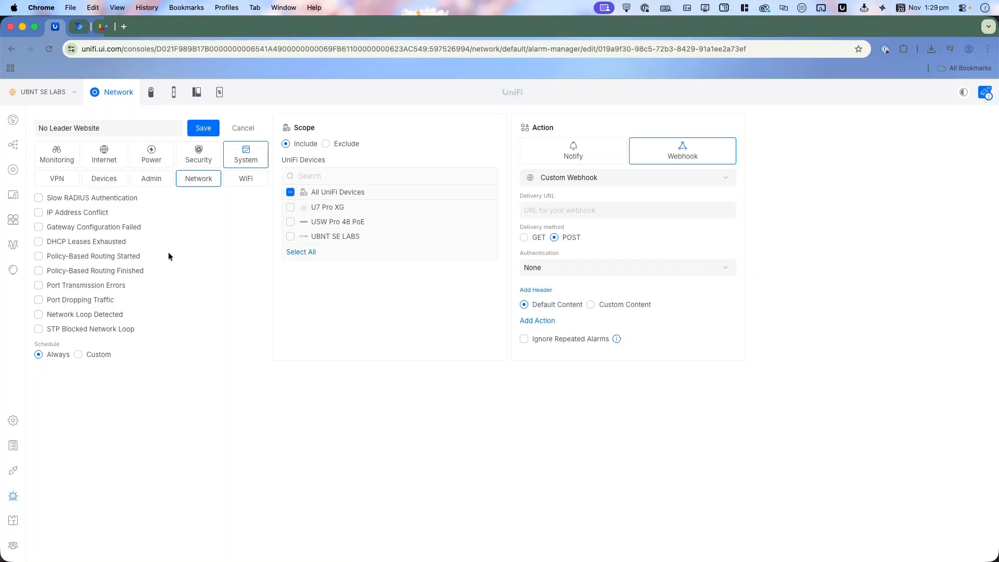
left_click(252, 183)
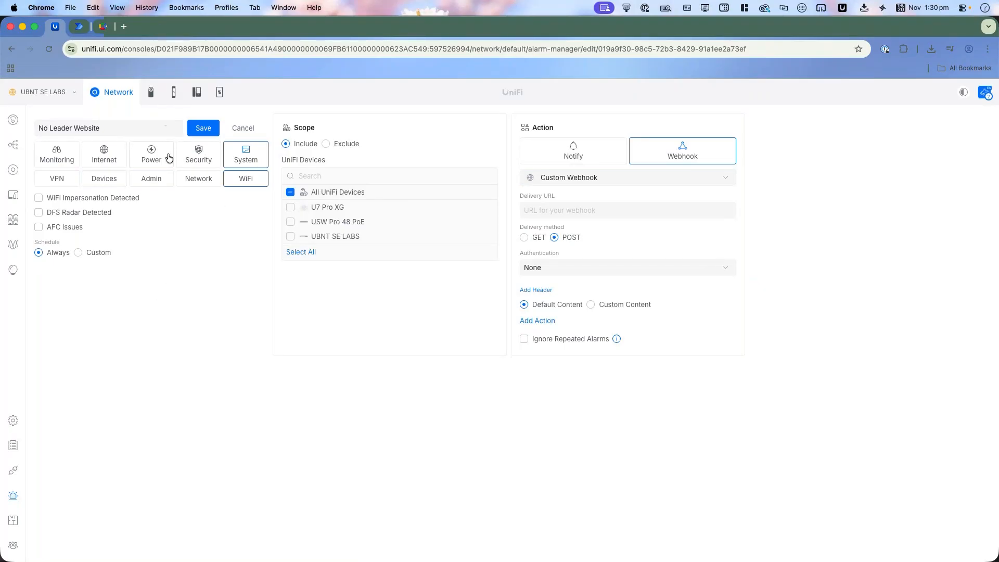
Step: Switch to the Protect application, open its Alarm Manager, and dismiss the local connection tip
left_click(147, 99)
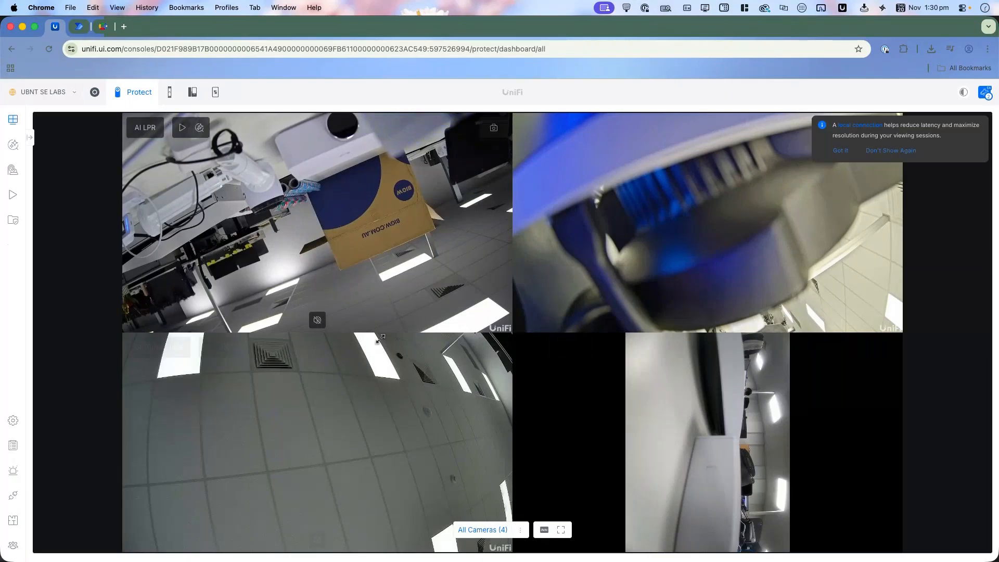
left_click(14, 472)
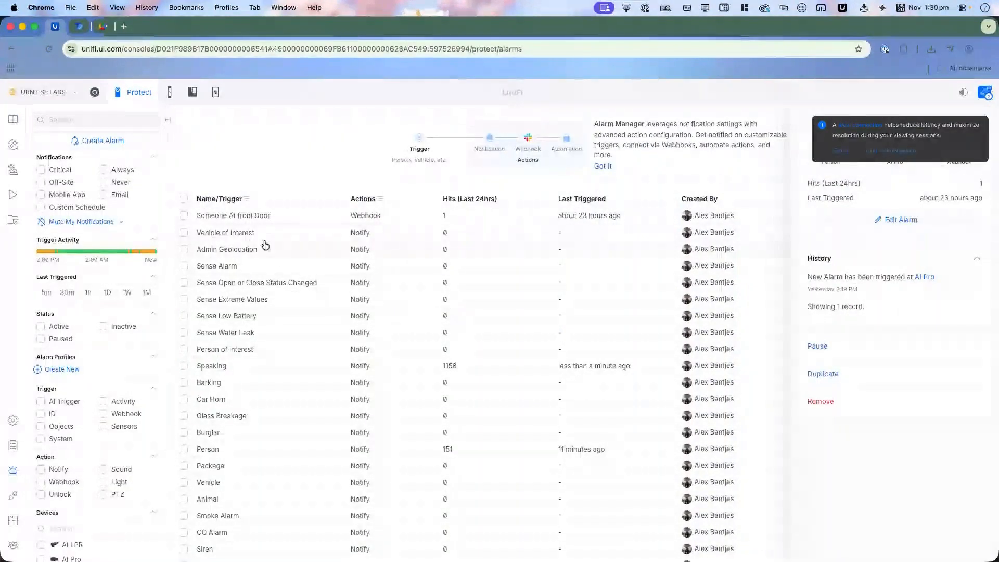
left_click(981, 124)
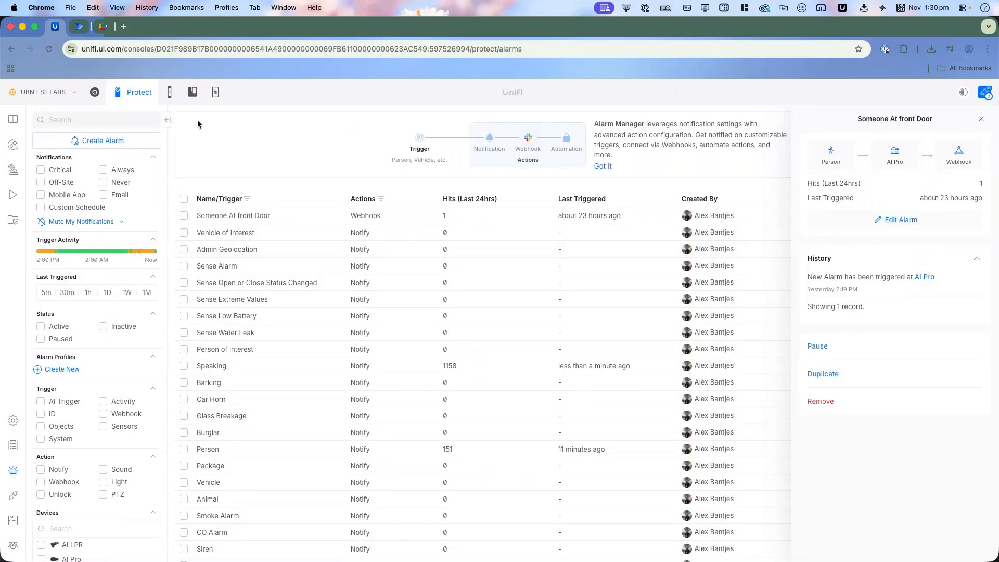
Step: Preview the new alarm form in Protect, leave it without creating anything, and examine the filters available for the alarm list
left_click(106, 142)
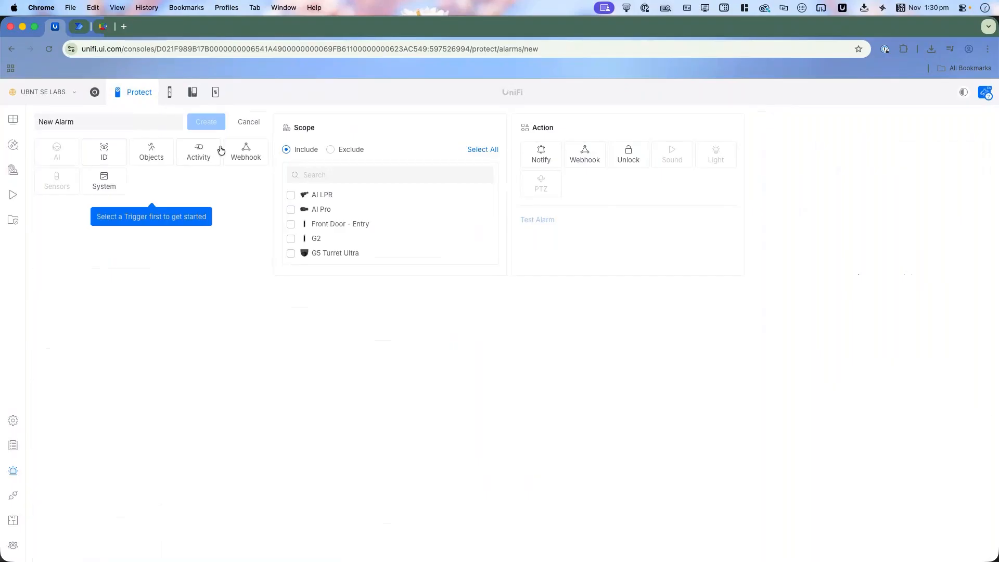
left_click(249, 123)
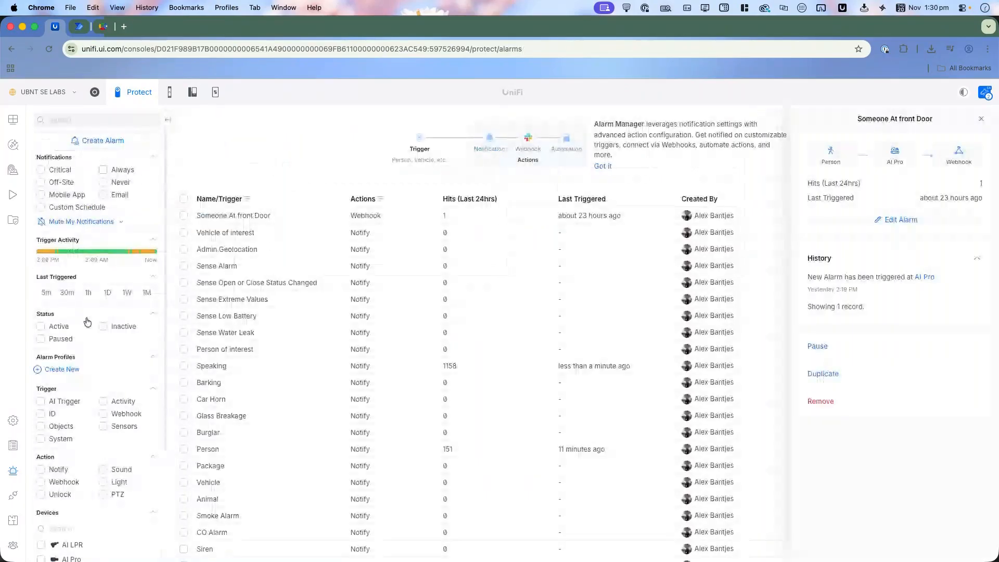
scroll(86, 321, "down", 5)
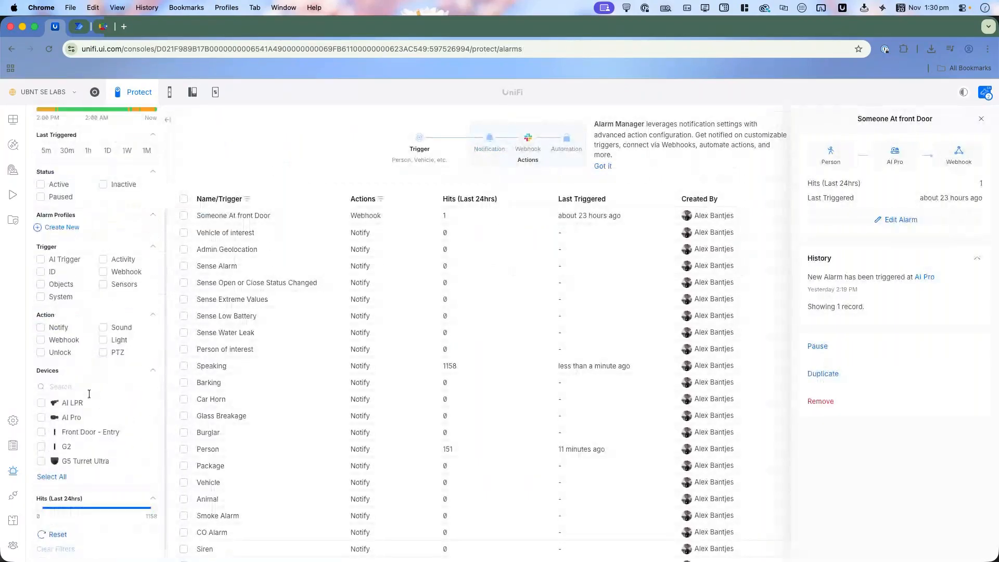
scroll(89, 394, "up", 5)
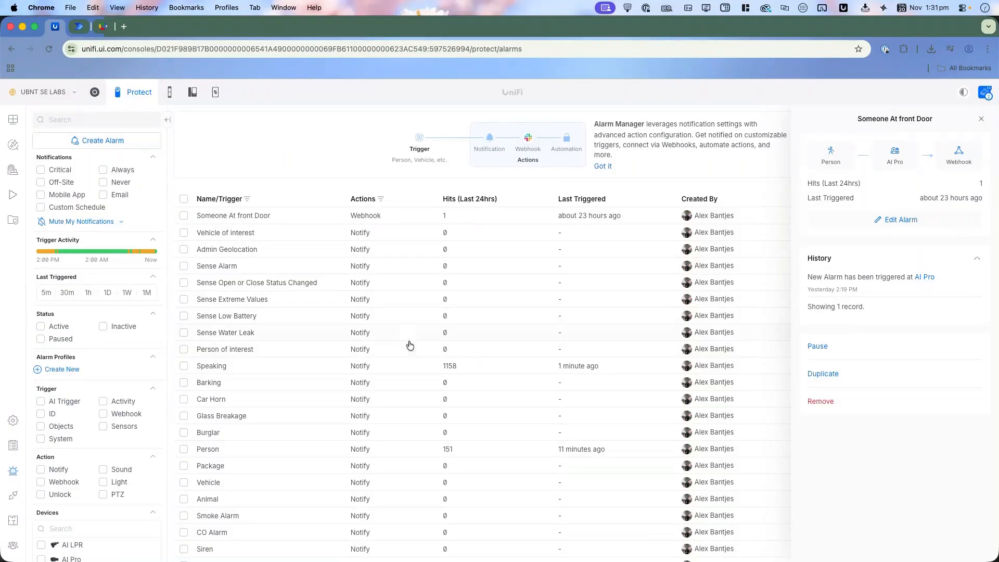
Step: Open the Barking alarm for editing to inspect its trigger, scope and action, and cancel the edit
left_click(522, 381)
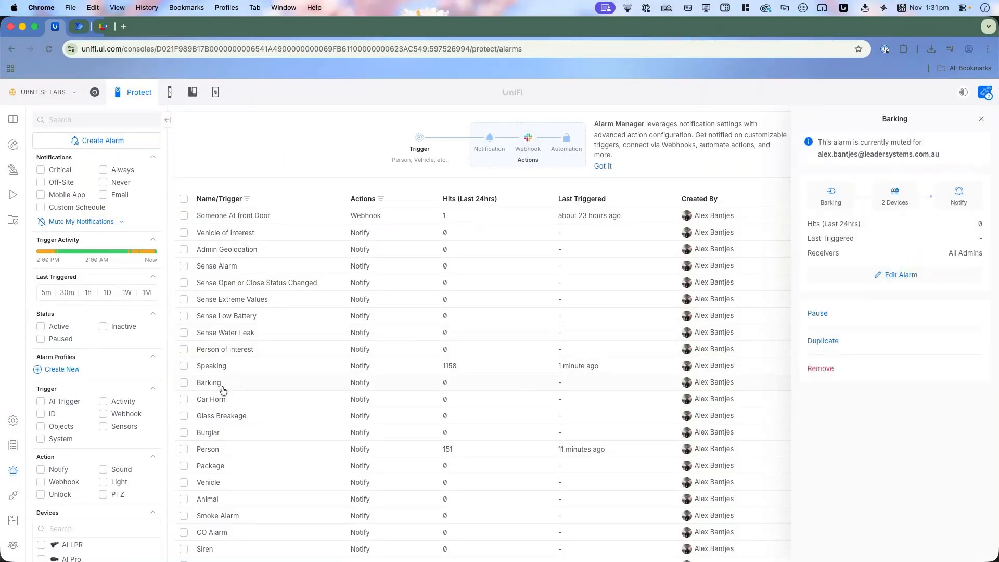
left_click(909, 276)
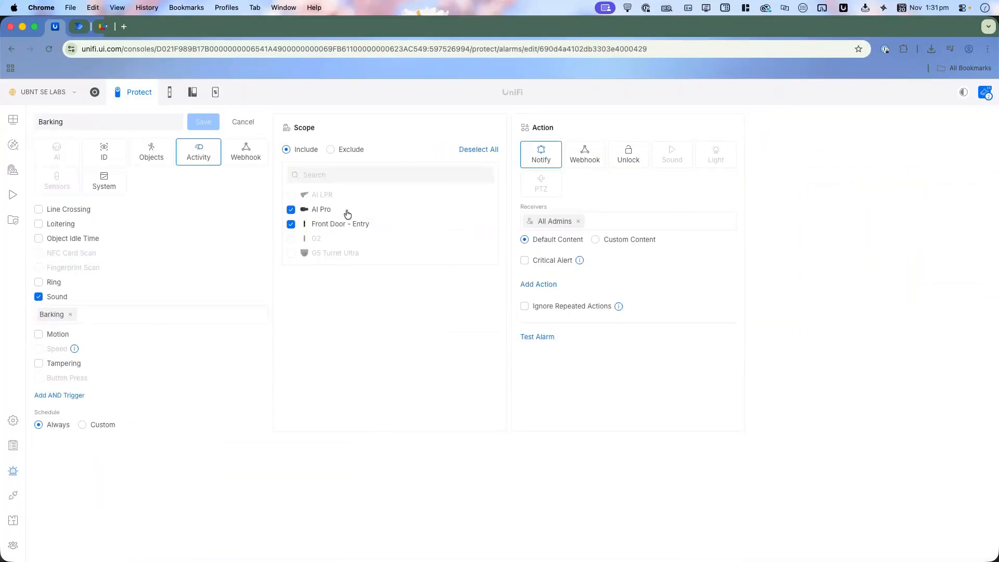
left_click(241, 123)
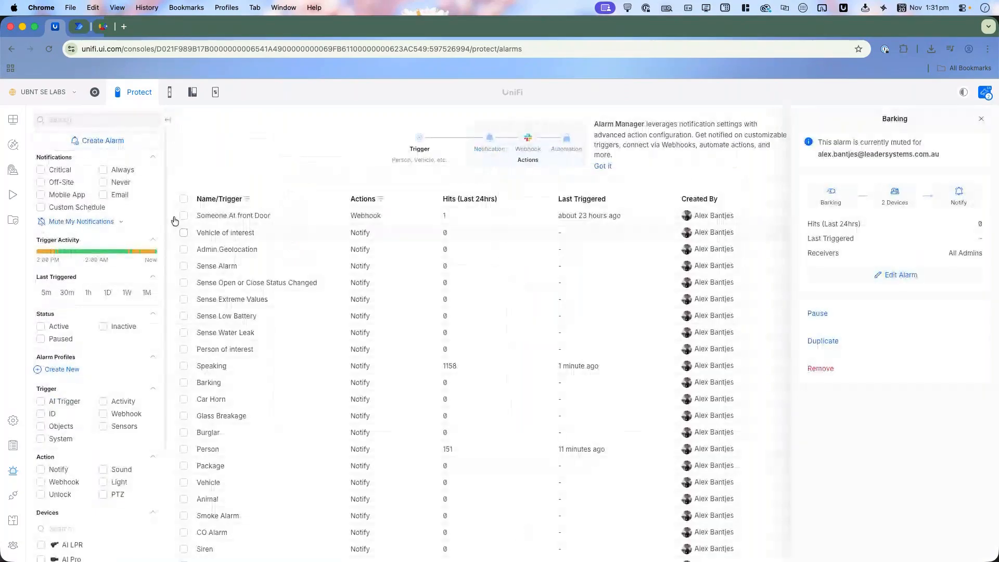
Step: Start a new Protect alarm using the Person of Interest ID trigger, without Unknown Faces, scoped to the AI Pro camera
left_click(119, 141)
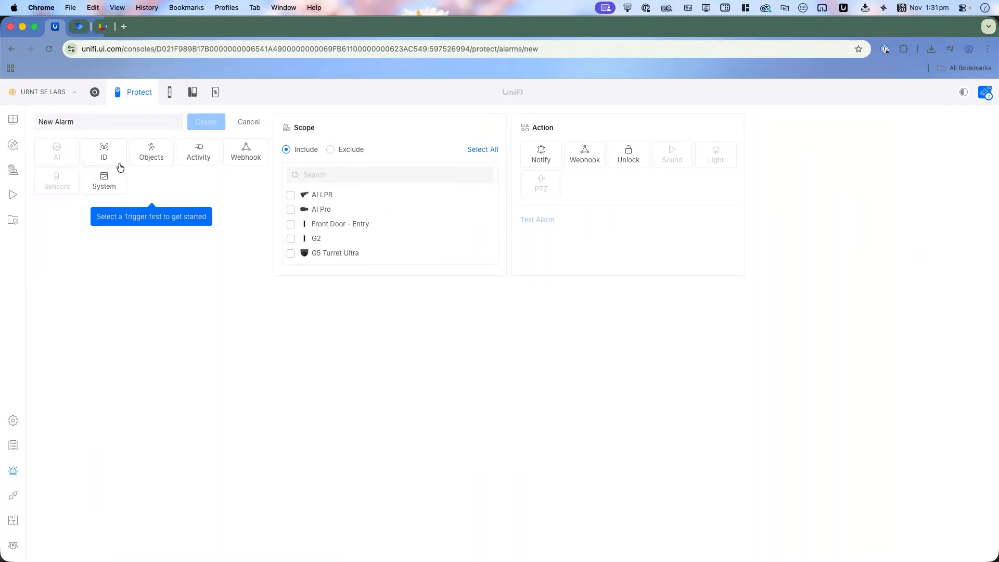
left_click(119, 163)
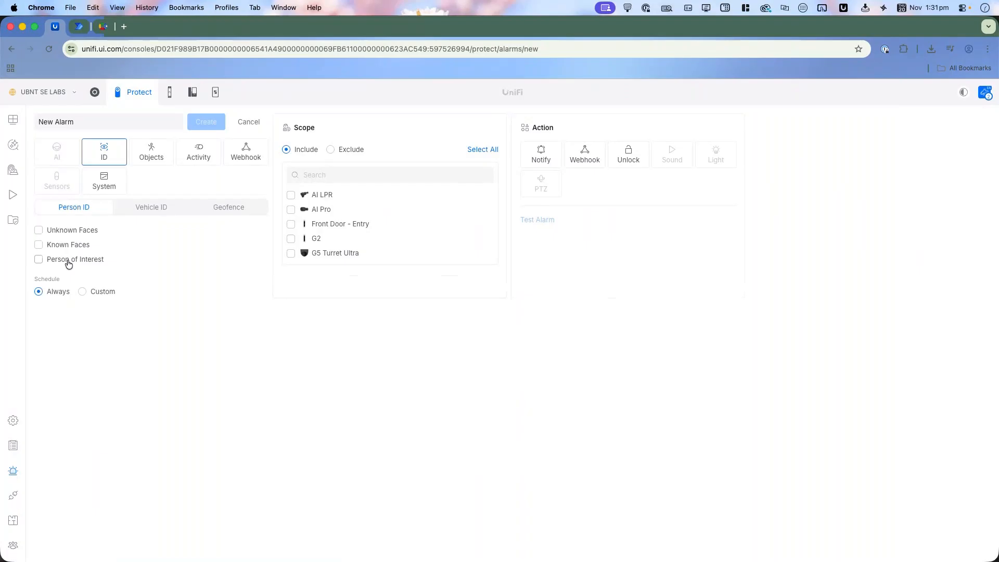
left_click(81, 232)
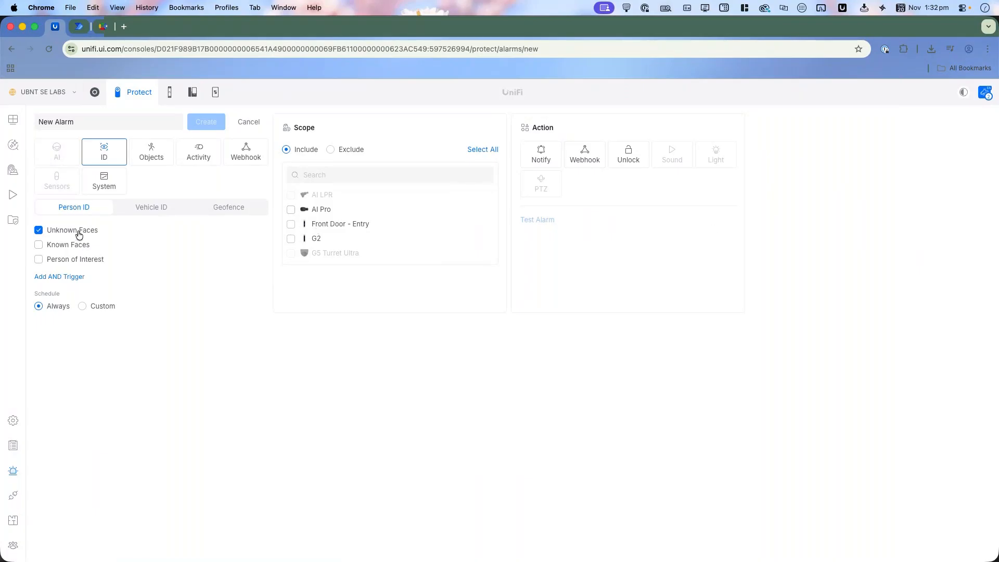
left_click(88, 260)
left_click(77, 234)
left_click(319, 210)
Step: Compare the new alarm's Notify and Webhook actions, including the webhook types, and set the action to Unlock
left_click(550, 167)
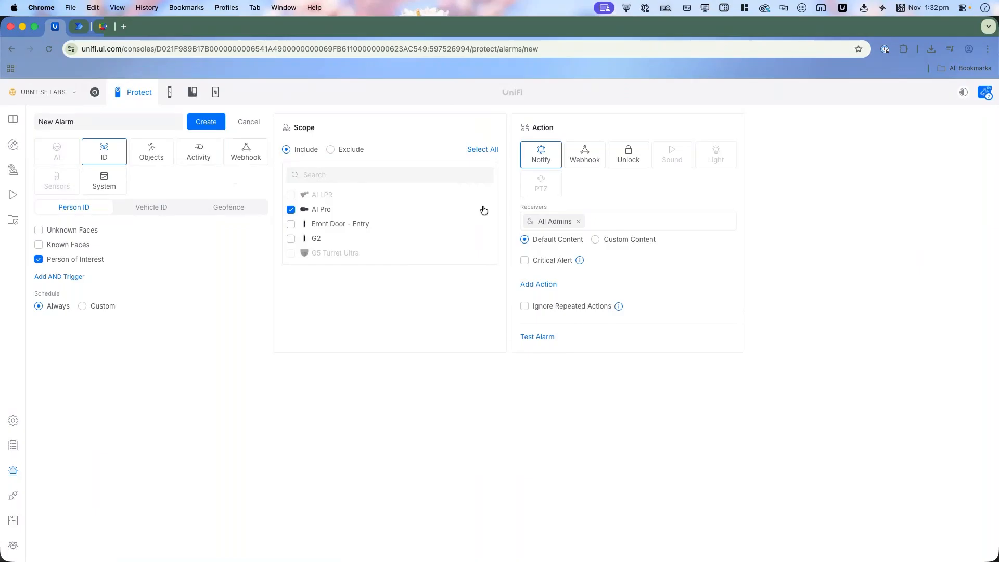
left_click(580, 160)
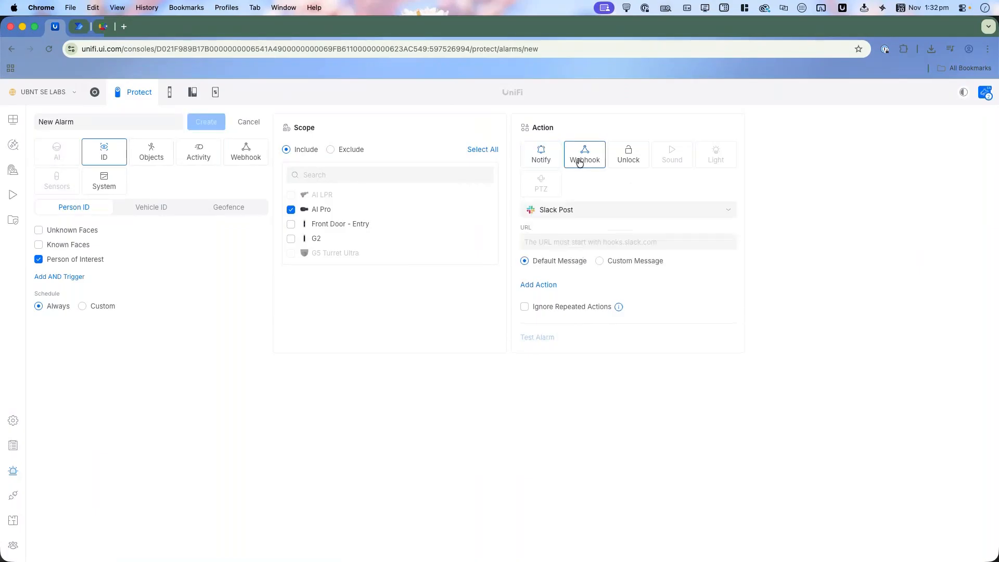
left_click(585, 214)
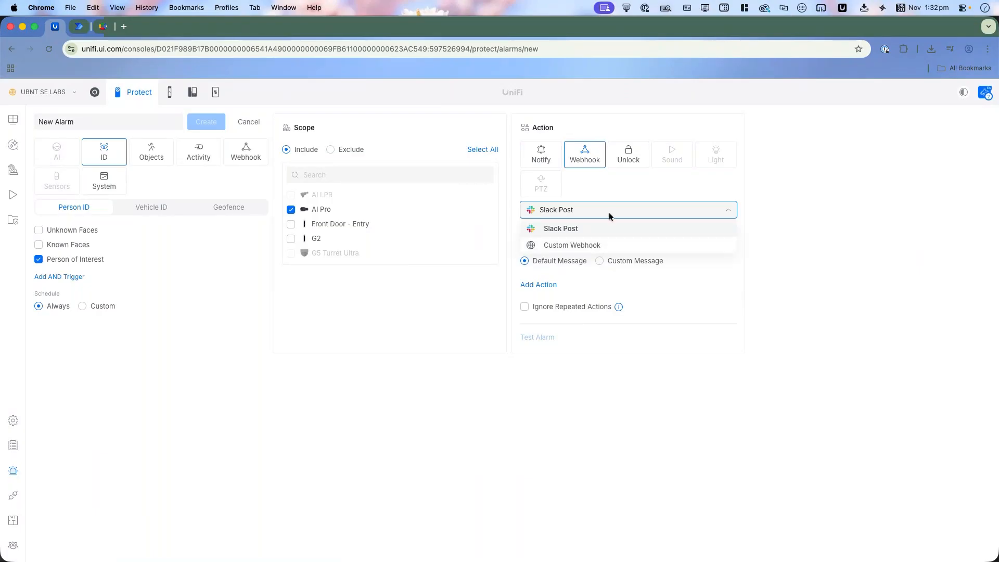
left_click(604, 154)
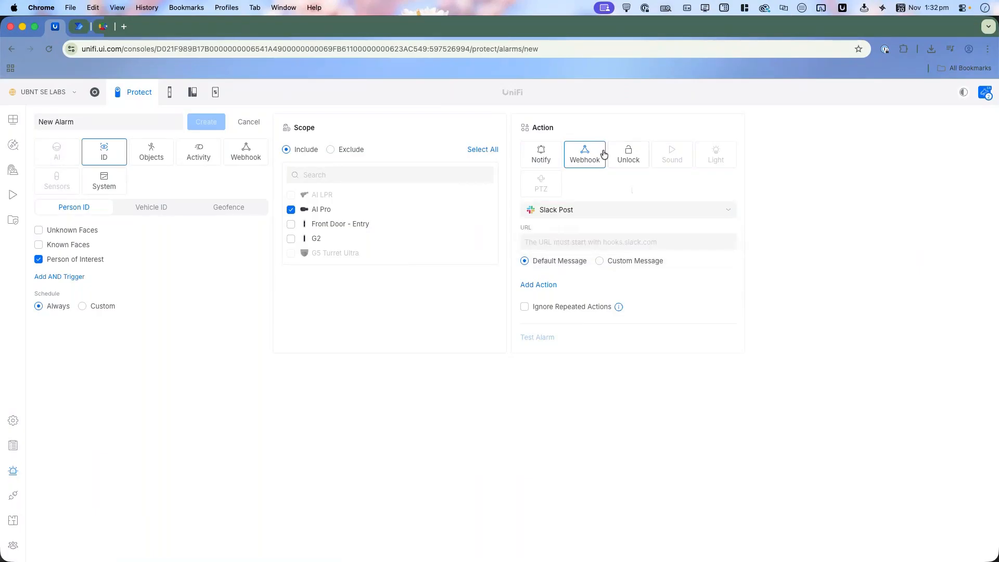
left_click(625, 165)
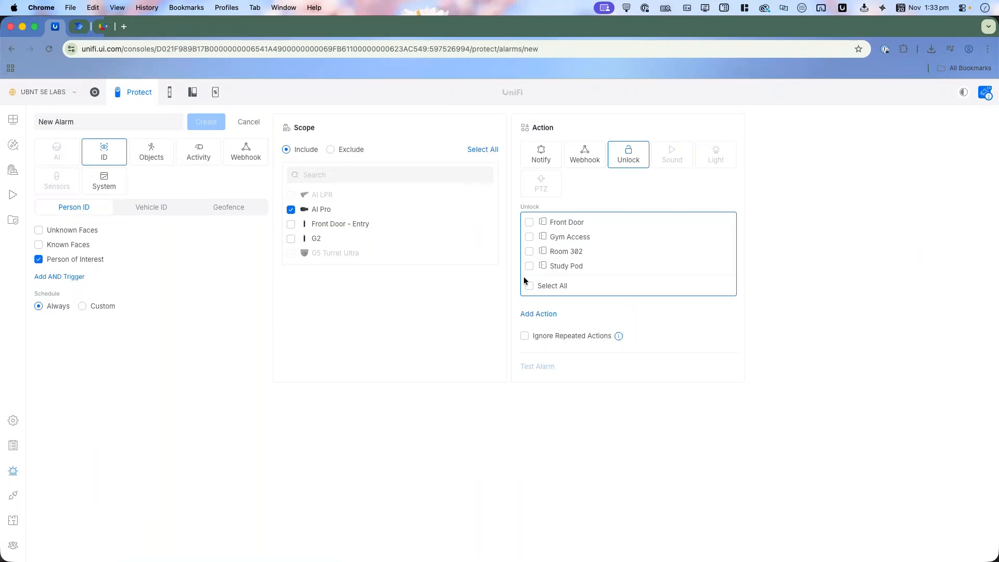
Step: Change the alarm's trigger to Vehicle ID with Vehicle Description, enabling Any Unknown Vehicle and Detail Match
left_click(150, 163)
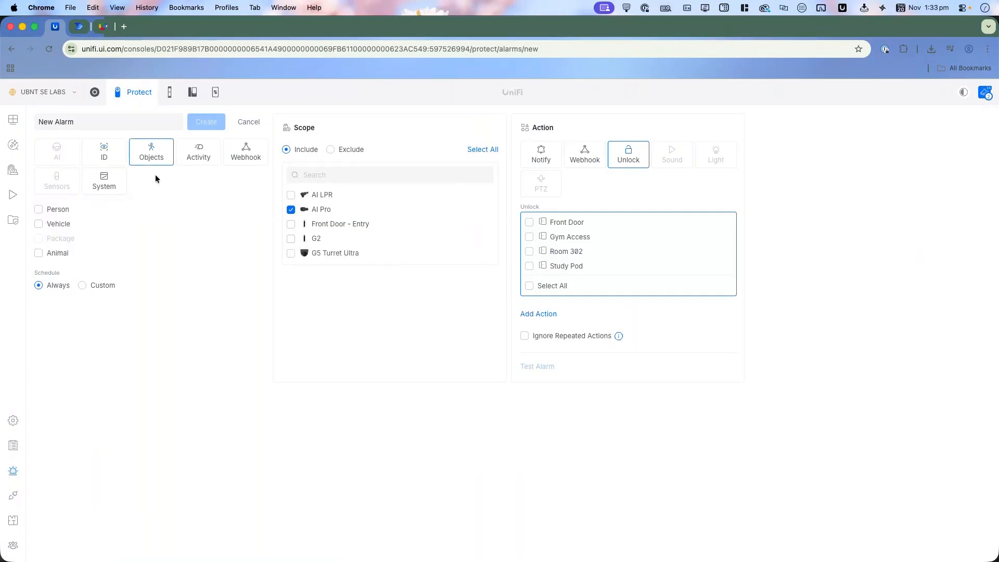
left_click(94, 162)
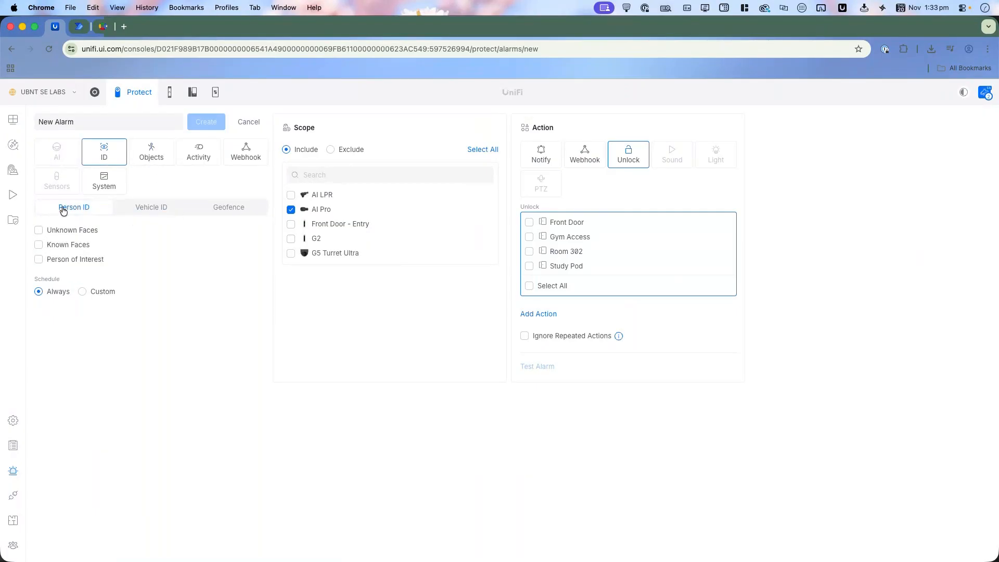
left_click(166, 212)
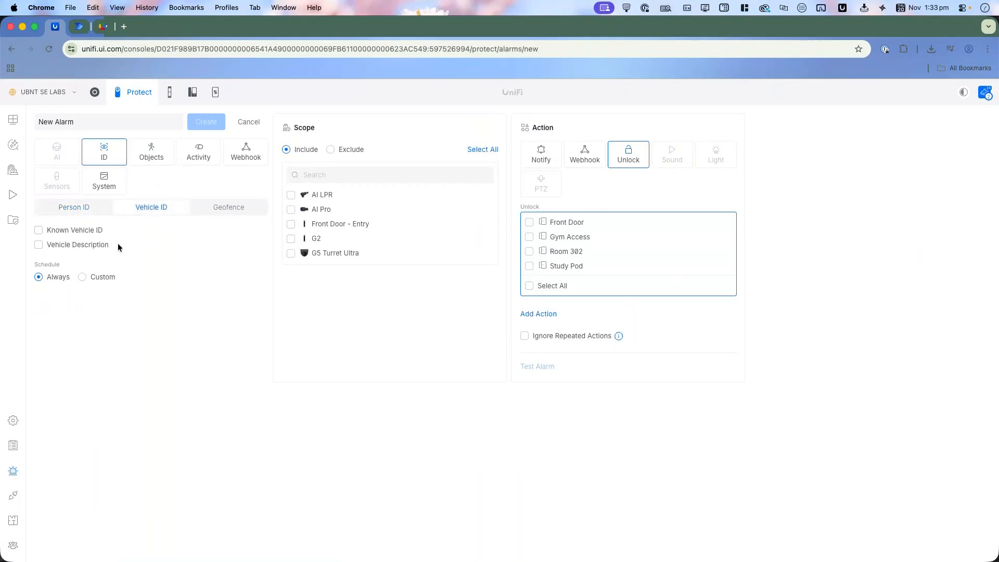
left_click(103, 247)
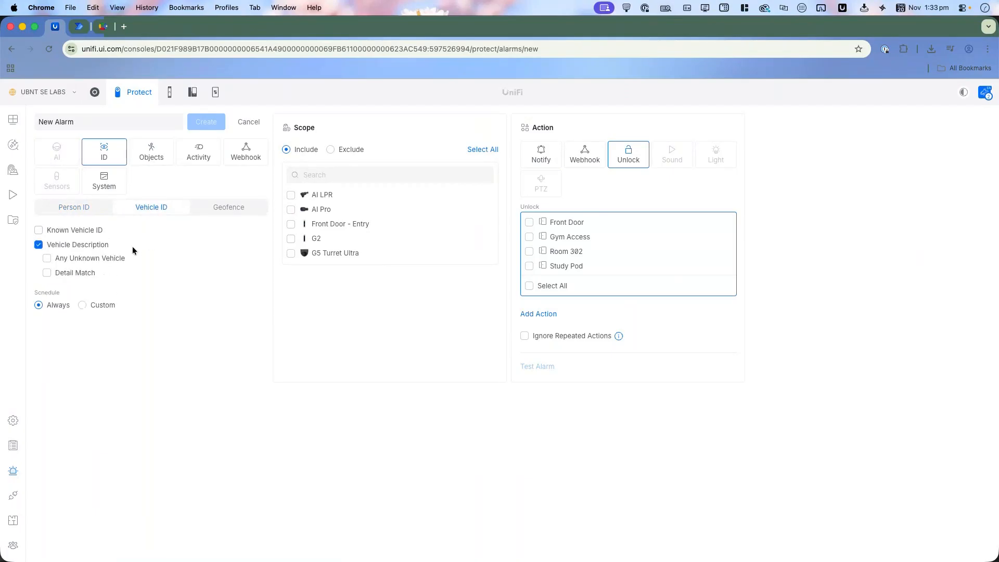
left_click(118, 262)
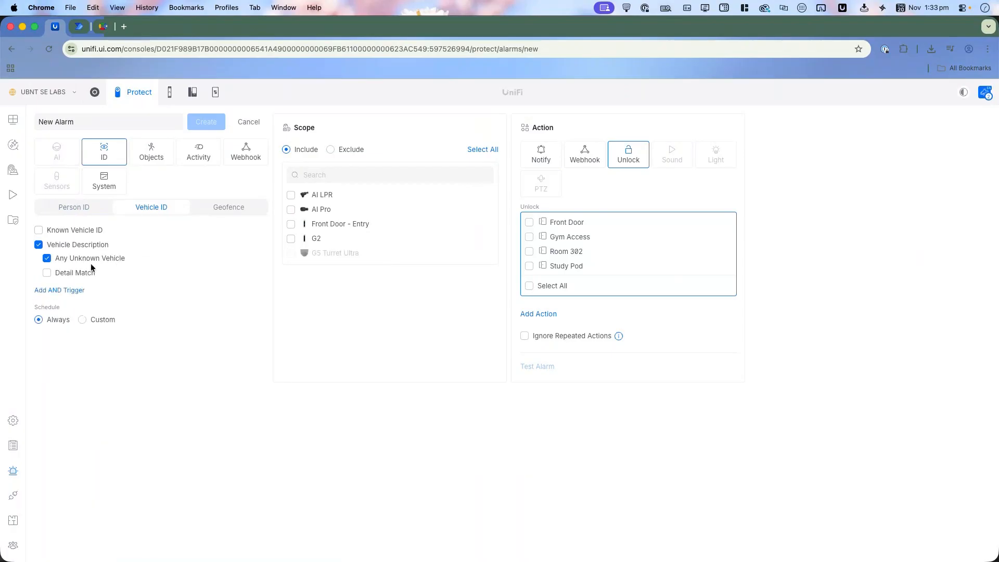
left_click(81, 273)
mouse_move(123, 287)
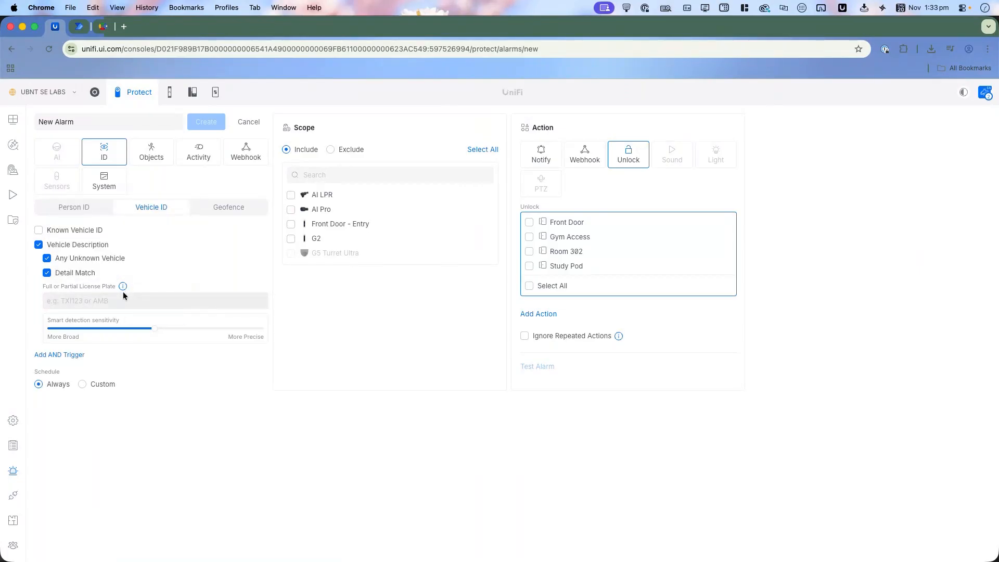
Step: Turn off Any Unknown Vehicle for the Vehicle Description trigger, leaving Detail Match with the full or partial license plate entry
left_click(116, 302)
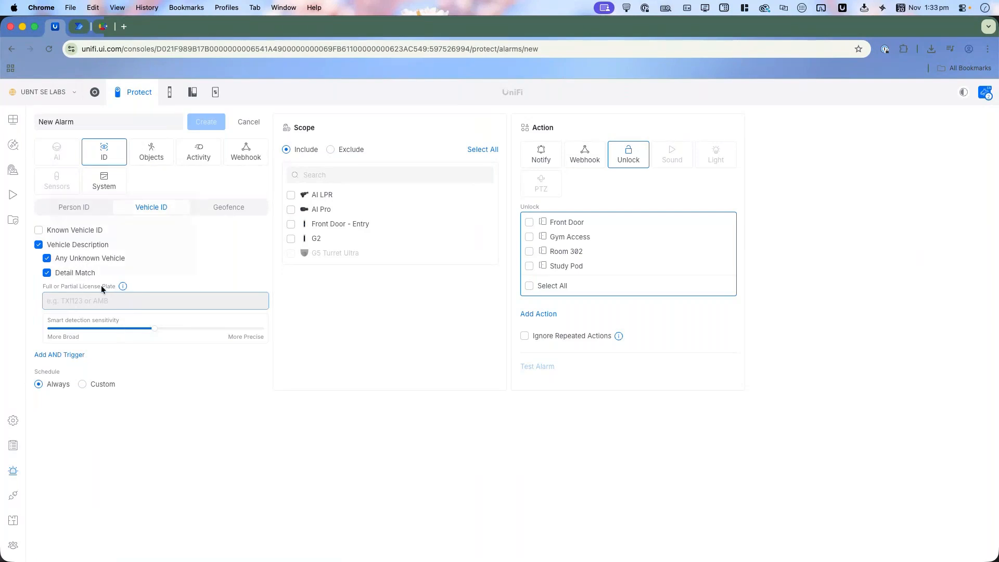
left_click(93, 257)
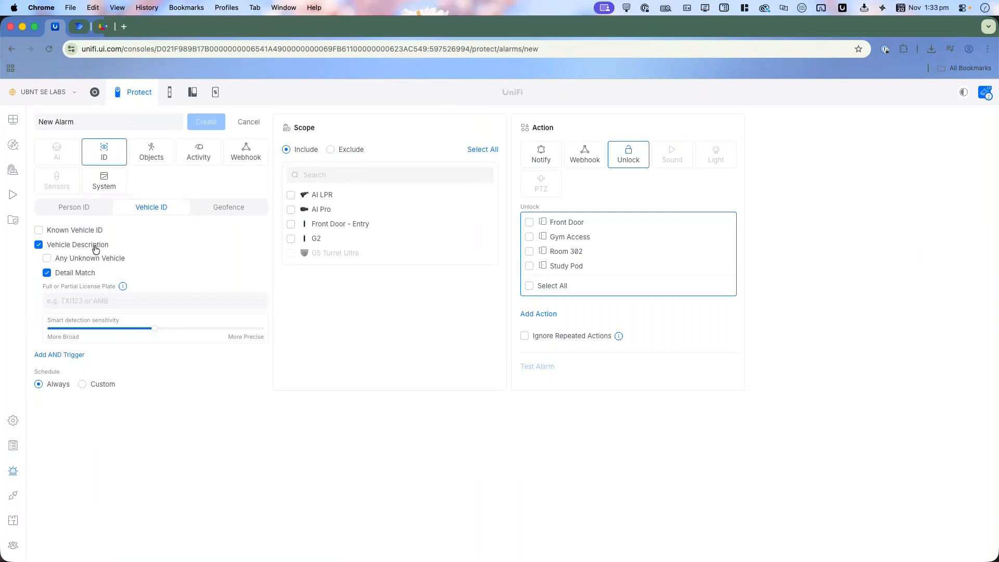
Step: Change the trigger to Geofence for the listed person with a Notify action and Custom schedule, postponing the BetterTouchTool update
left_click(232, 207)
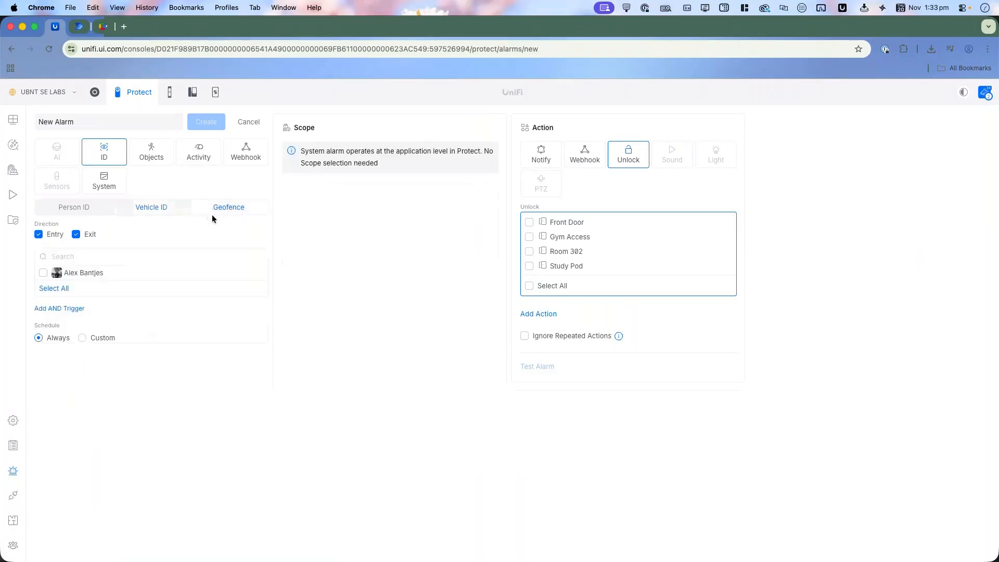
left_click(44, 275)
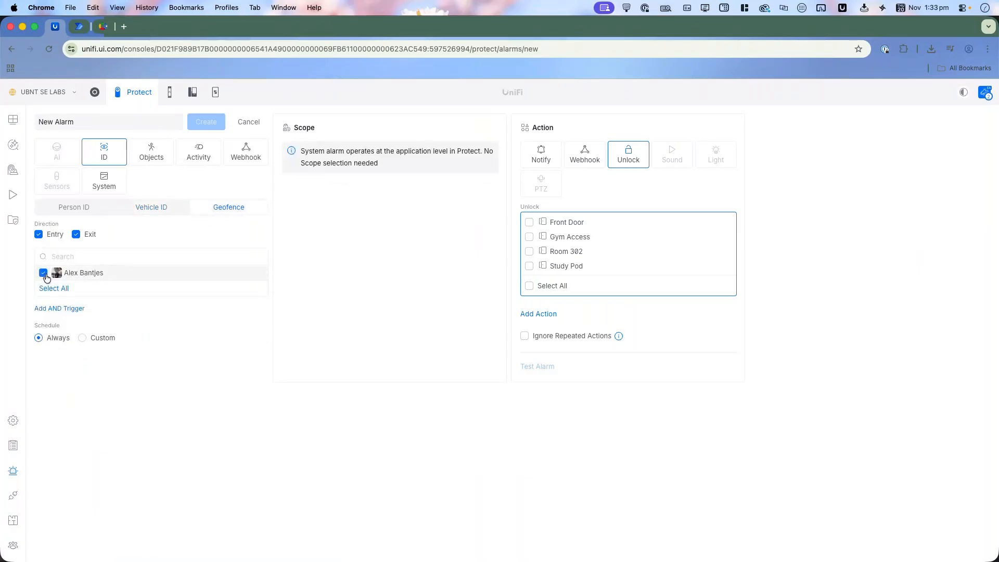
left_click(549, 161)
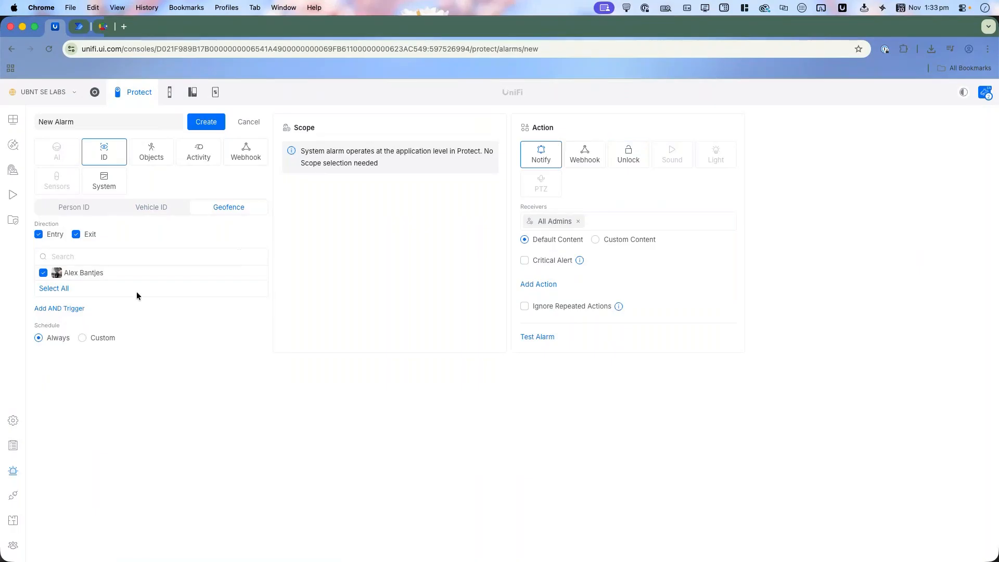
left_click(83, 339)
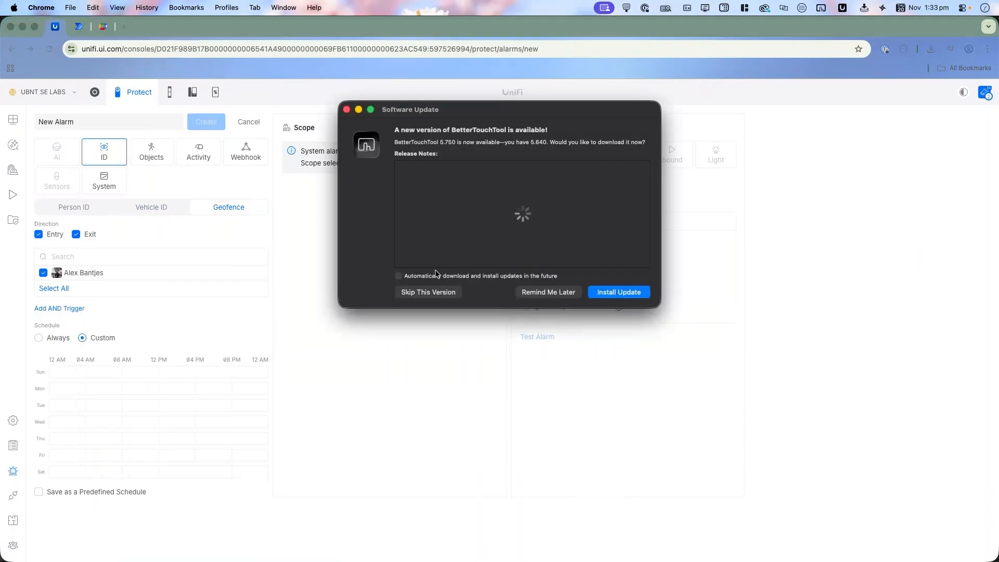
left_click(544, 295)
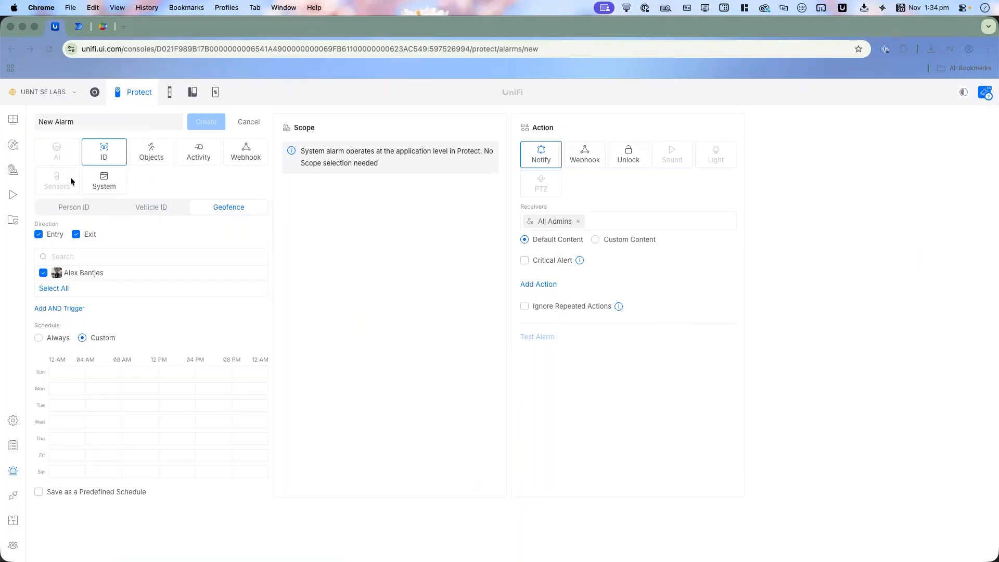
Step: Change the trigger to Objects and enable Person, Vehicle and Animal, each with its Count condition
left_click(148, 150)
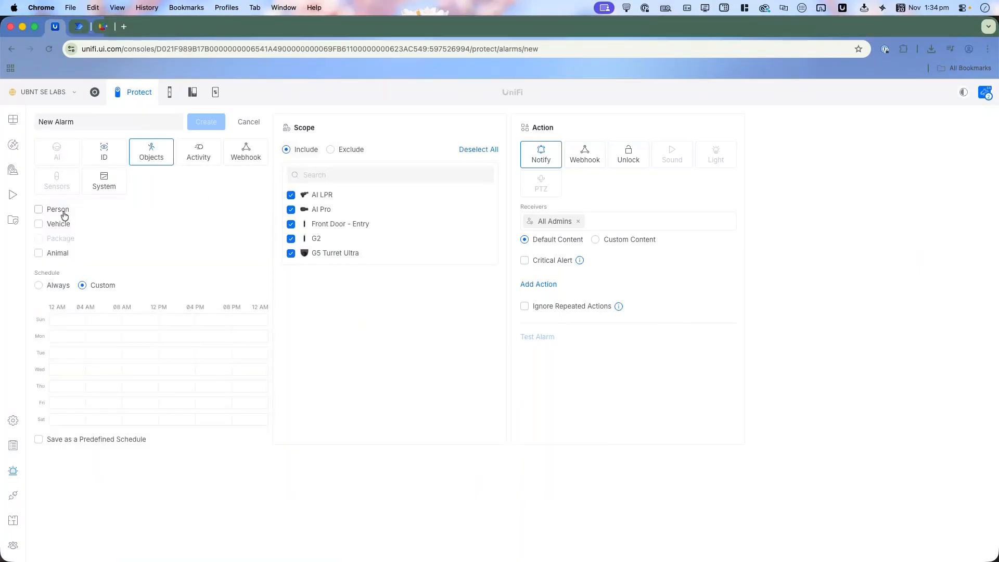
left_click(61, 210)
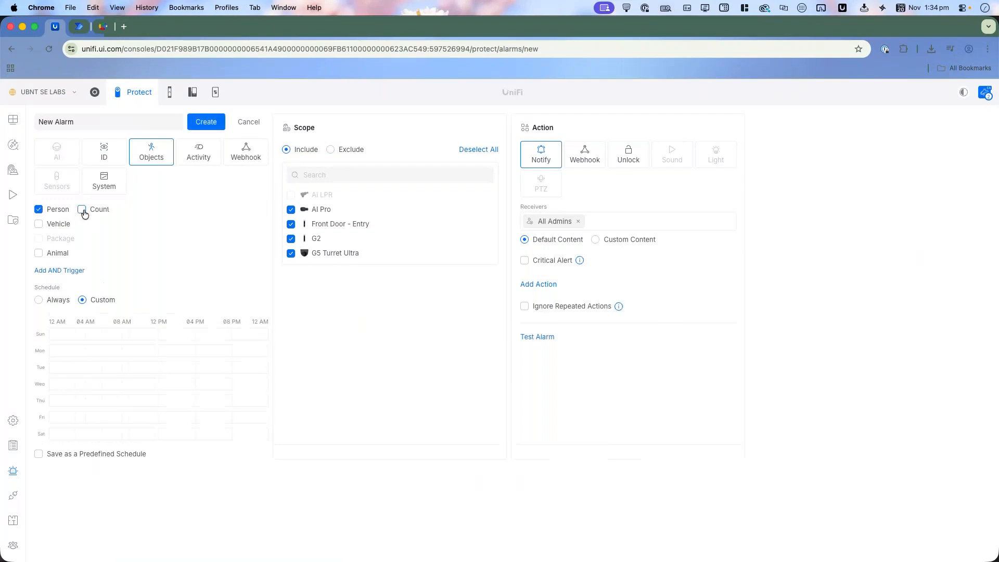
left_click(82, 209)
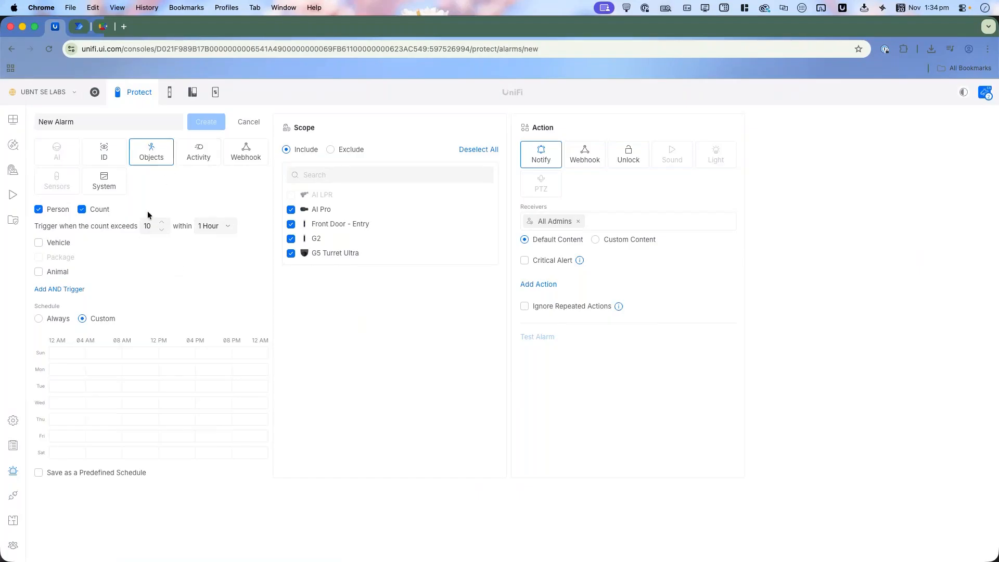
left_click(56, 244)
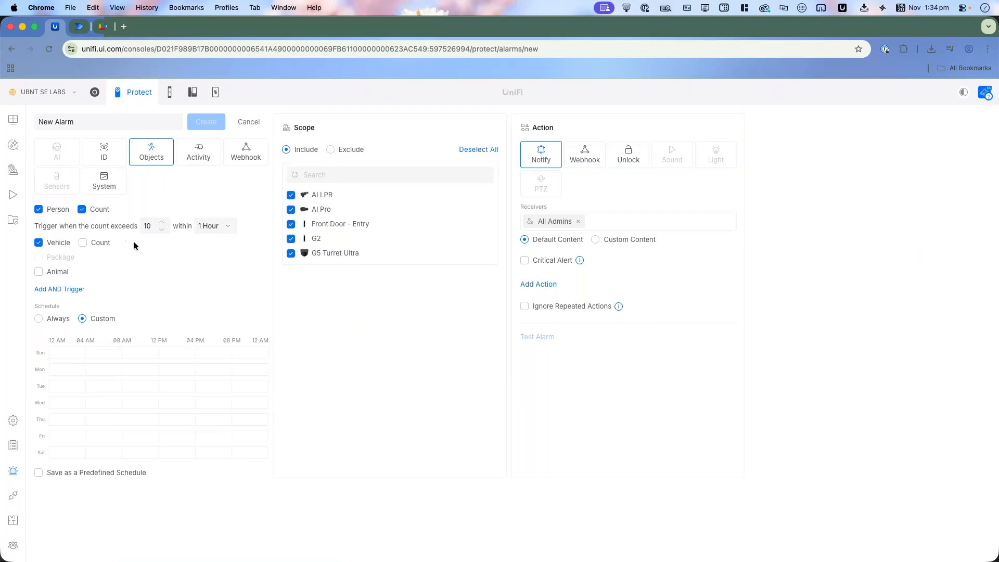
left_click(84, 243)
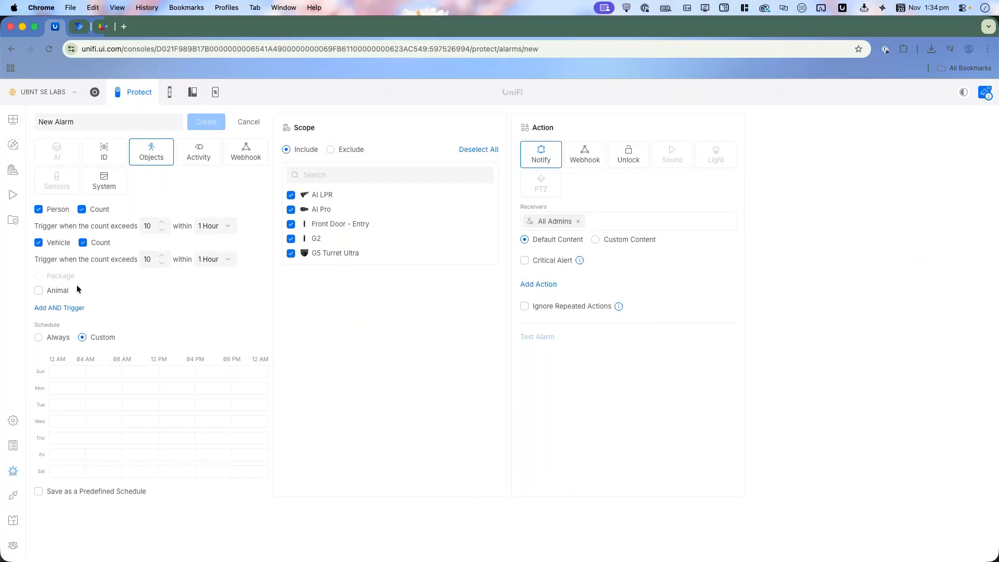
left_click(59, 291)
left_click(86, 292)
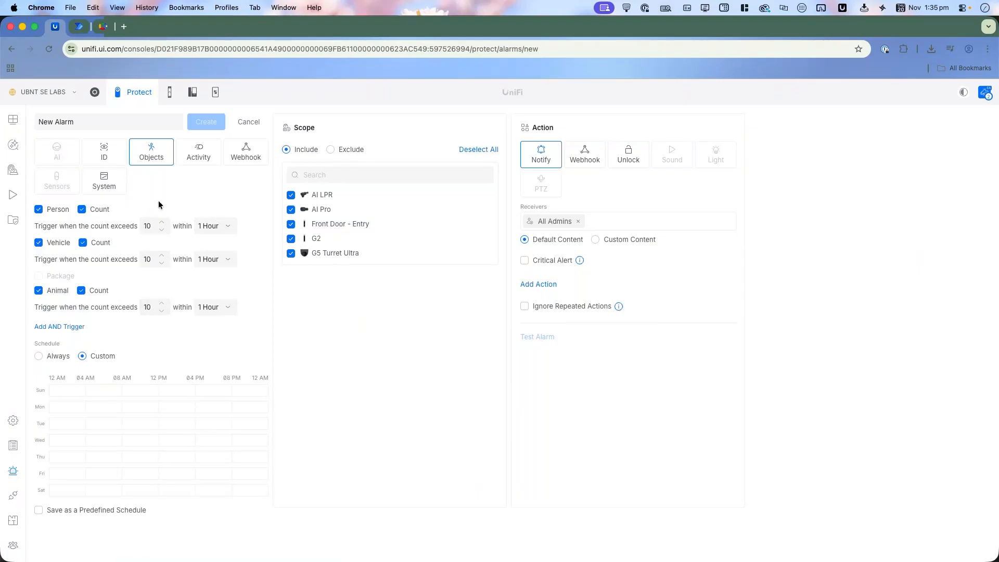
Step: Examine the Activity trigger's Loitering, Object Idle Time and Ring options one at a time, clearing each one
left_click(198, 157)
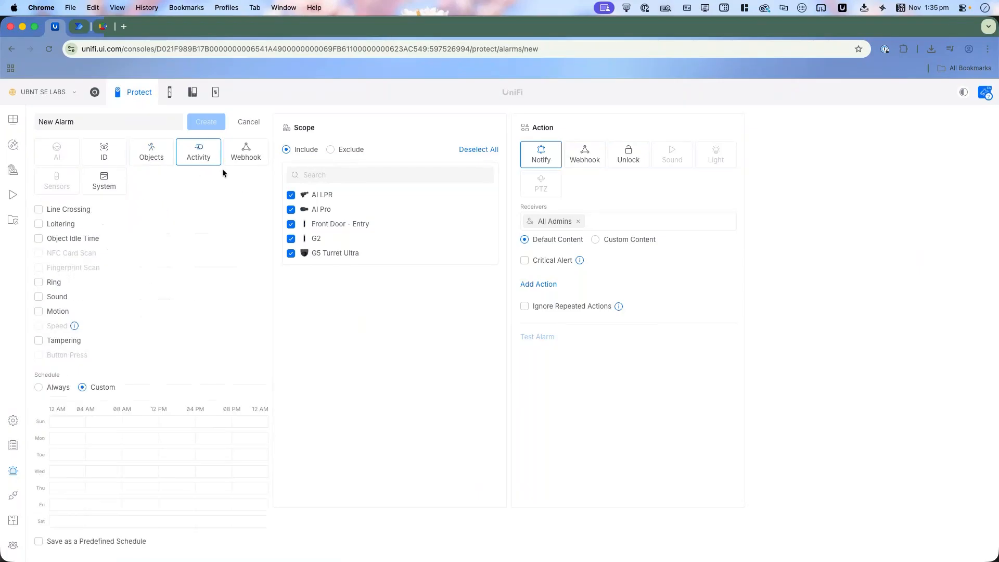
left_click(68, 227)
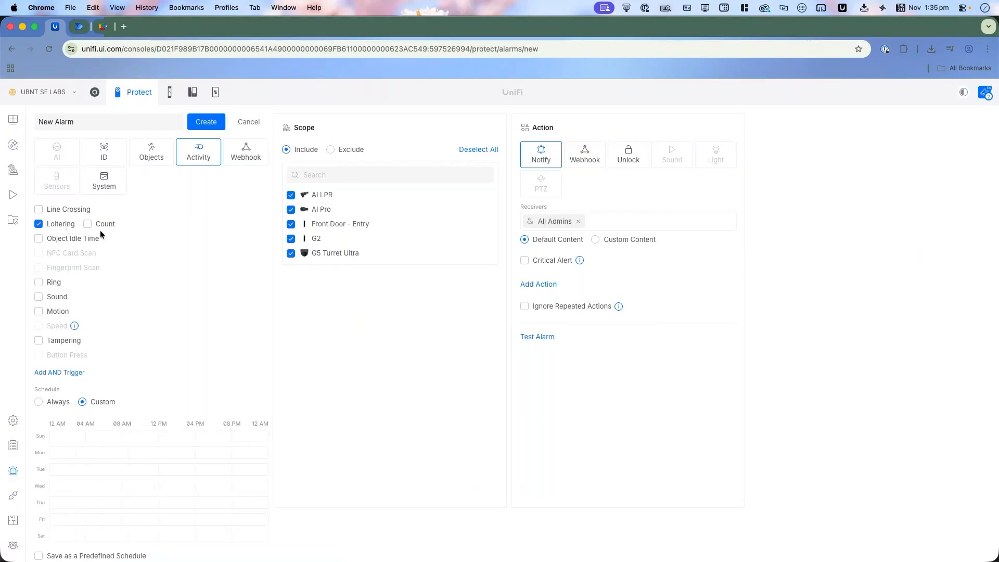
left_click(66, 231)
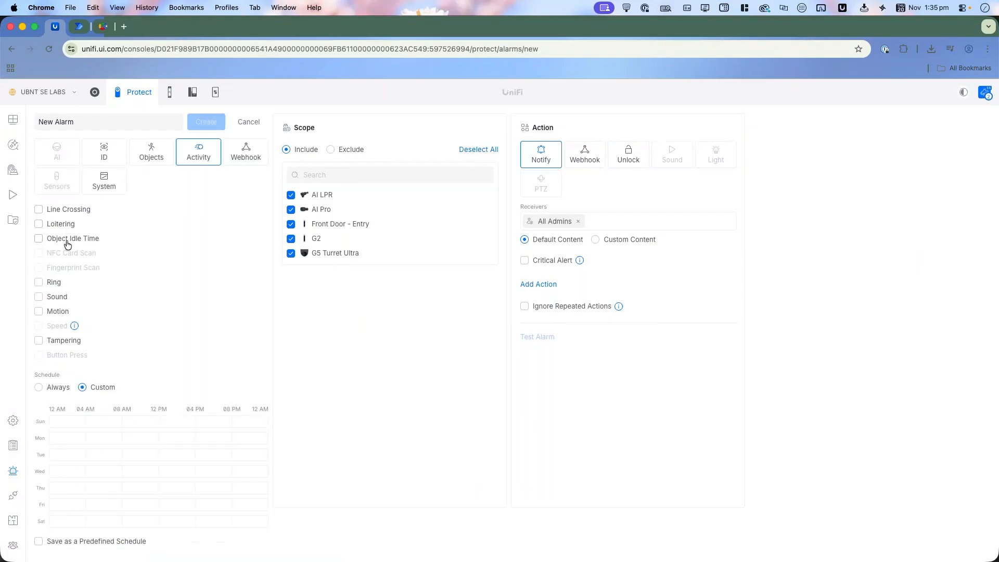
left_click(68, 242)
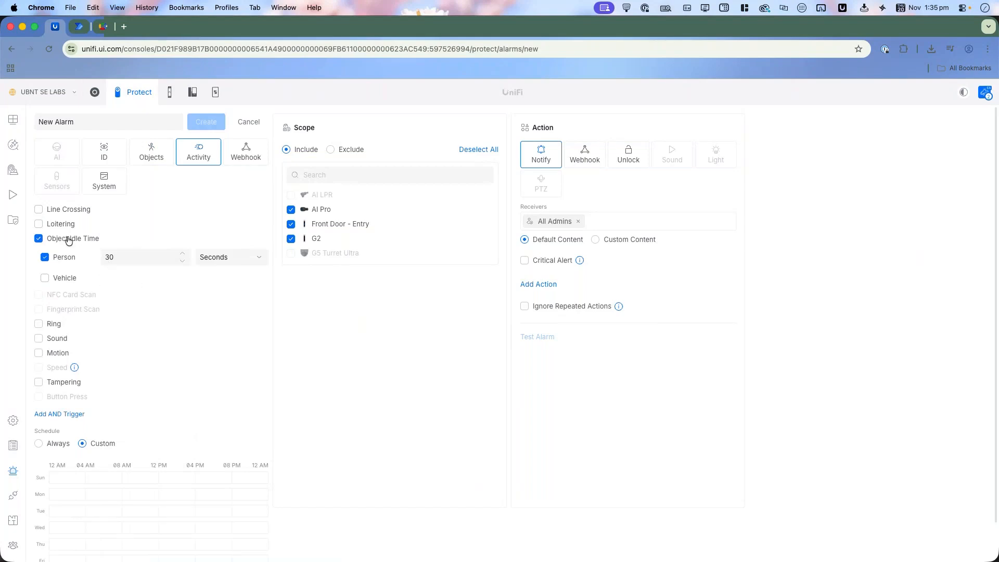
left_click(67, 242)
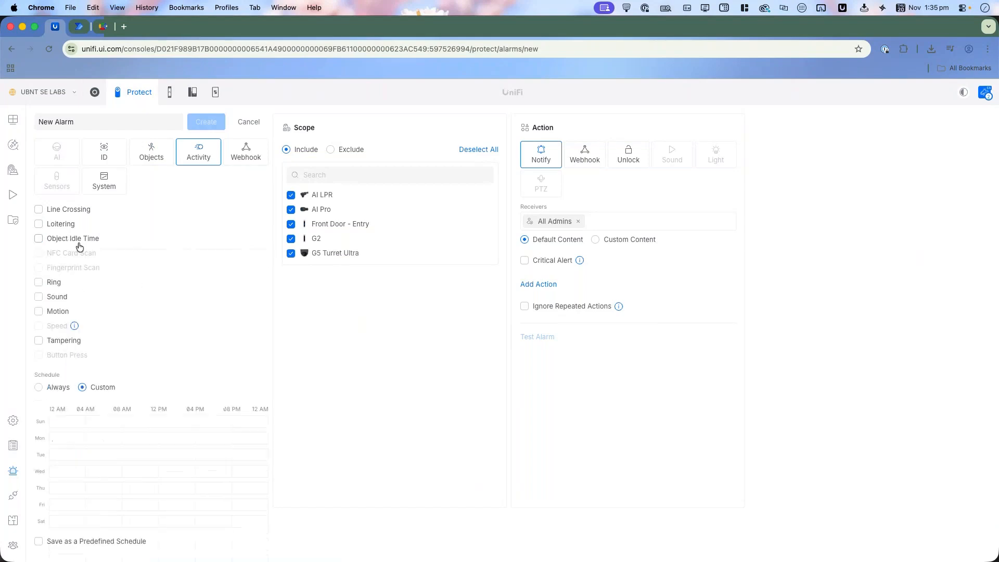
left_click(46, 286)
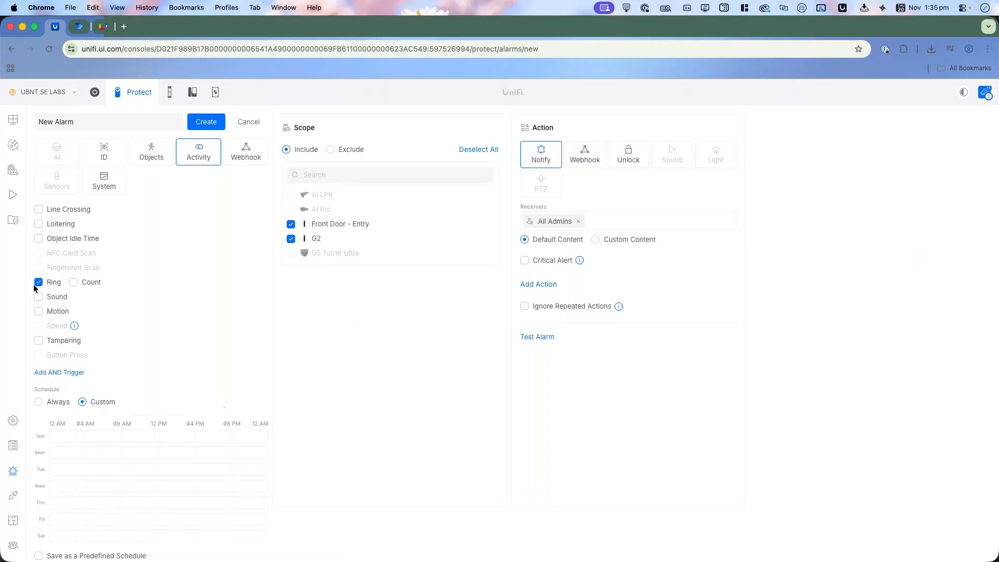
left_click(43, 286)
Step: Review the sound types offered by the Activity trigger's Sound option and clear the option
left_click(40, 298)
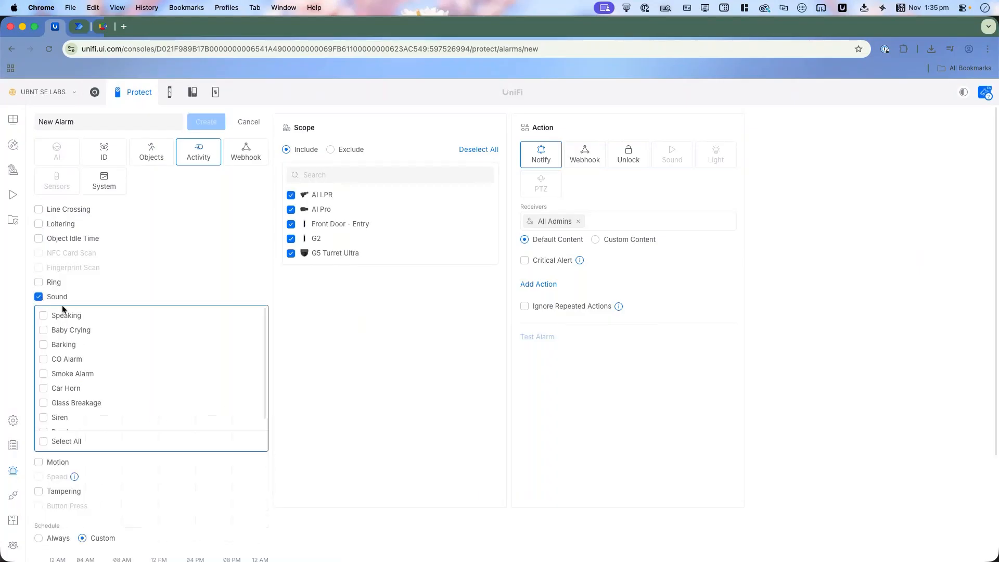
scroll(88, 350, "down", 1)
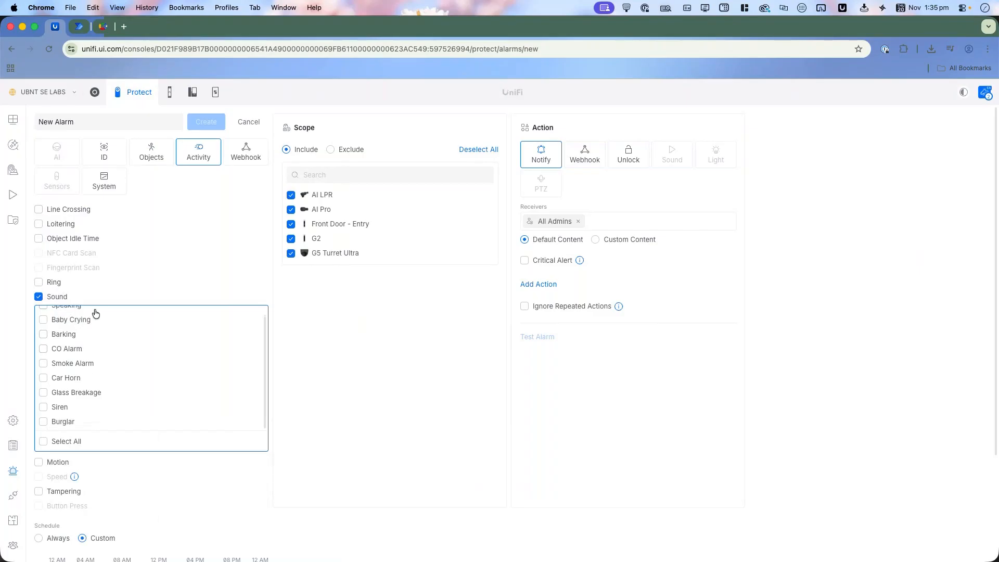
scroll(96, 391, "down", 1)
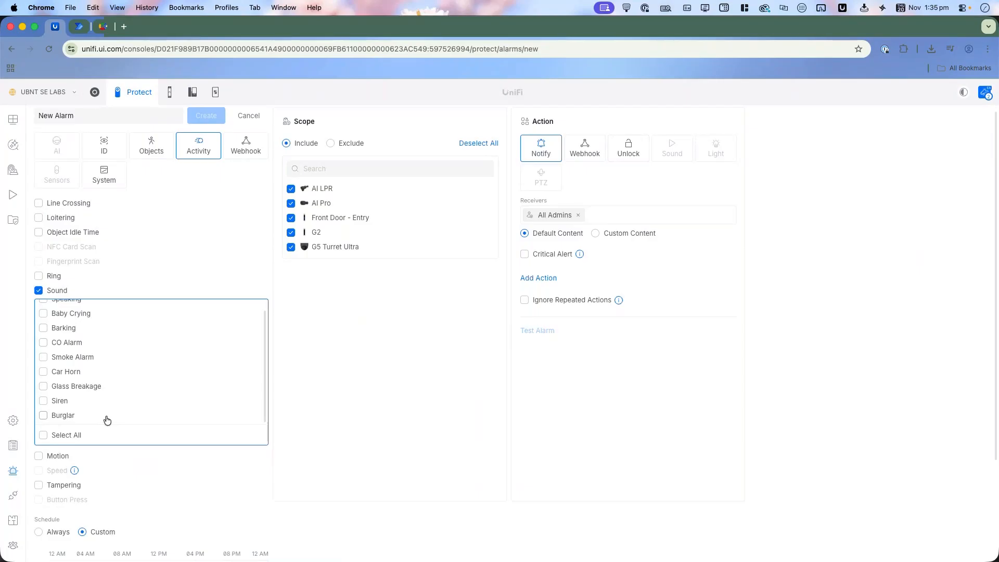
left_click(55, 291)
Step: Change the trigger to Person ID with Person of Interest, without Known Faces, and set the schedule to Always
left_click(111, 156)
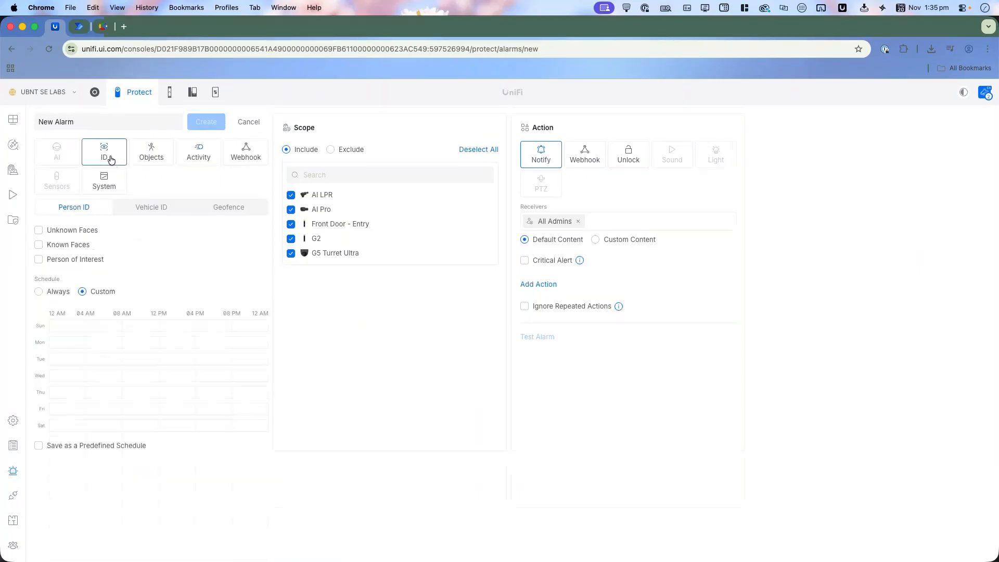
left_click(76, 250)
left_click(81, 246)
left_click(82, 259)
left_click(42, 306)
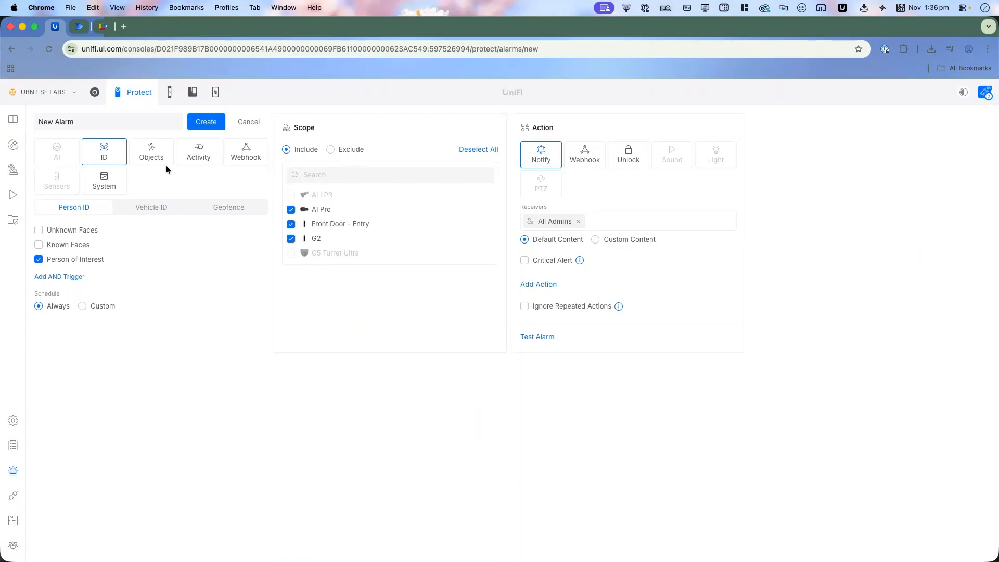
Step: Replace Person of Interest with Known Faces and set the action to a Slack Post webhook with its URL left empty
left_click(81, 259)
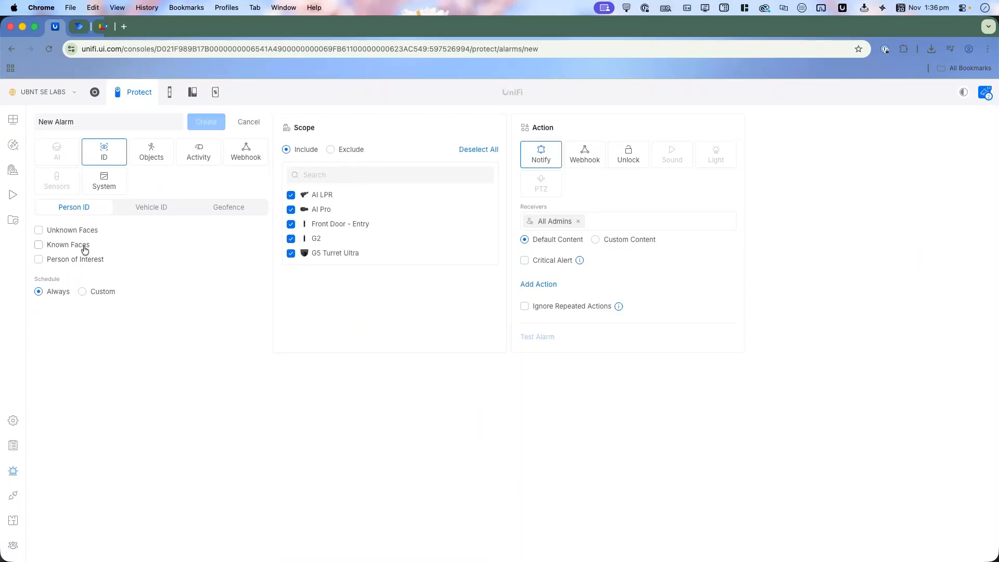
left_click(84, 247)
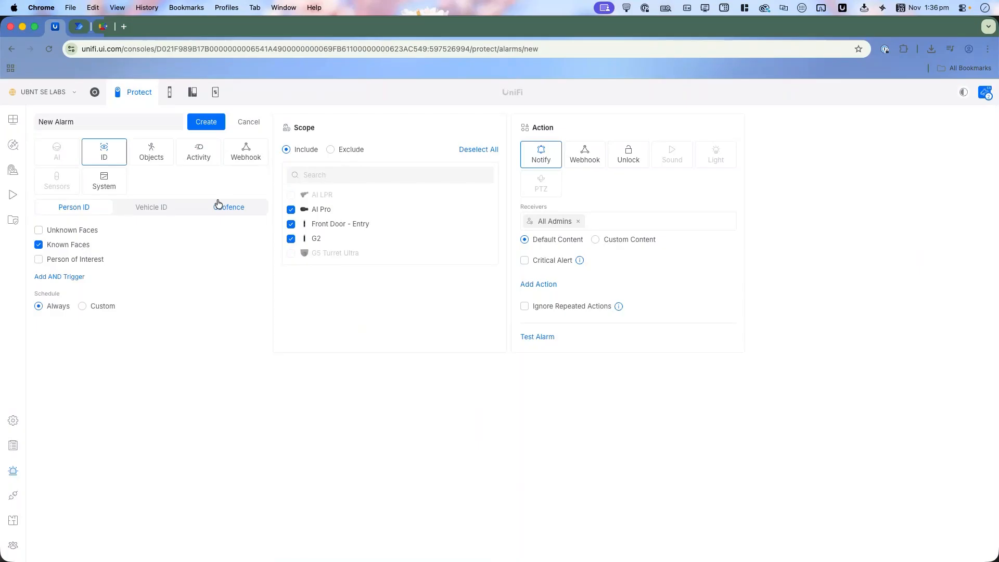
left_click(571, 166)
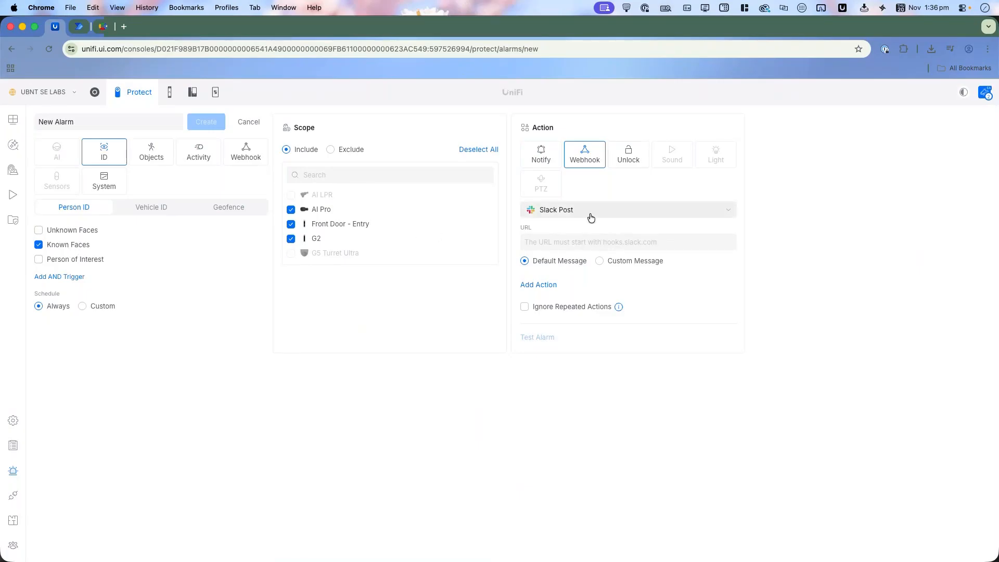
left_click(570, 241)
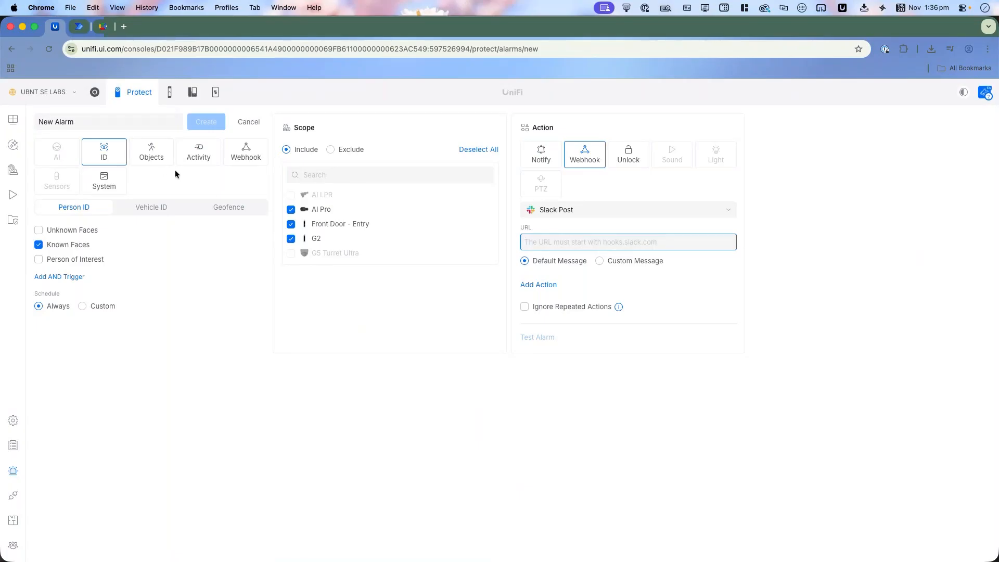
Step: Change the alarm's trigger from Activity to Webhook, review the Unlock action's doors, and choose the Notify action
left_click(204, 160)
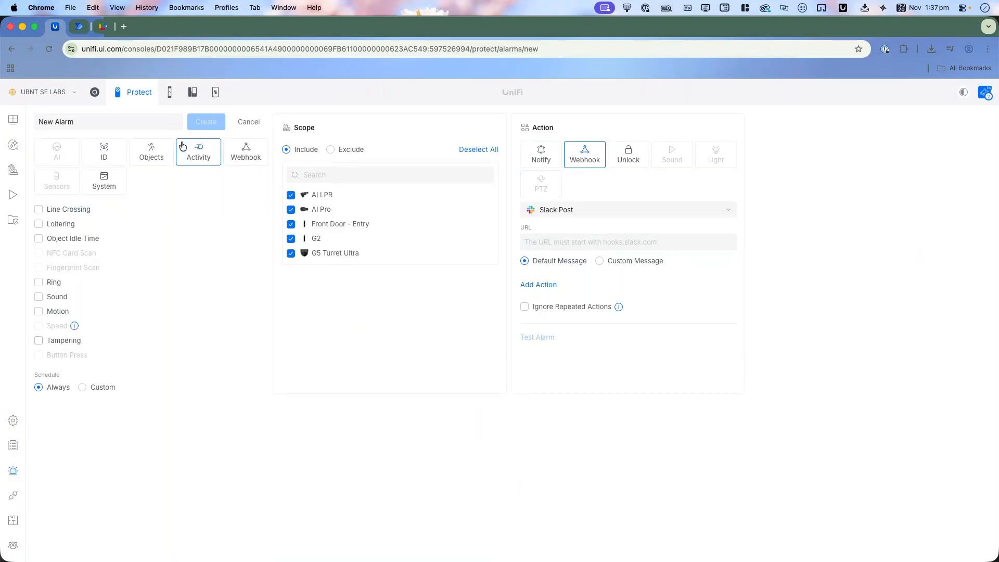
left_click(238, 161)
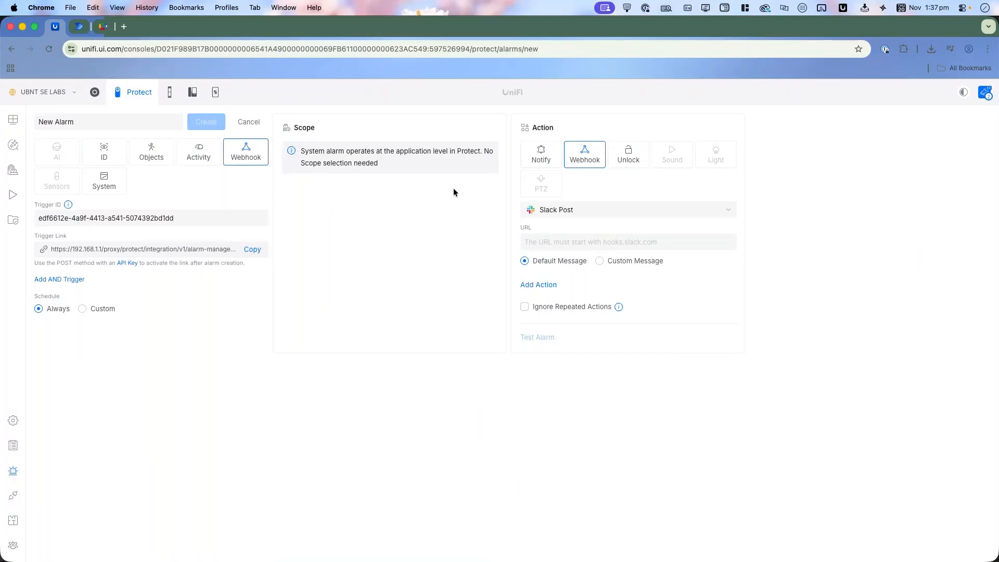
left_click(636, 168)
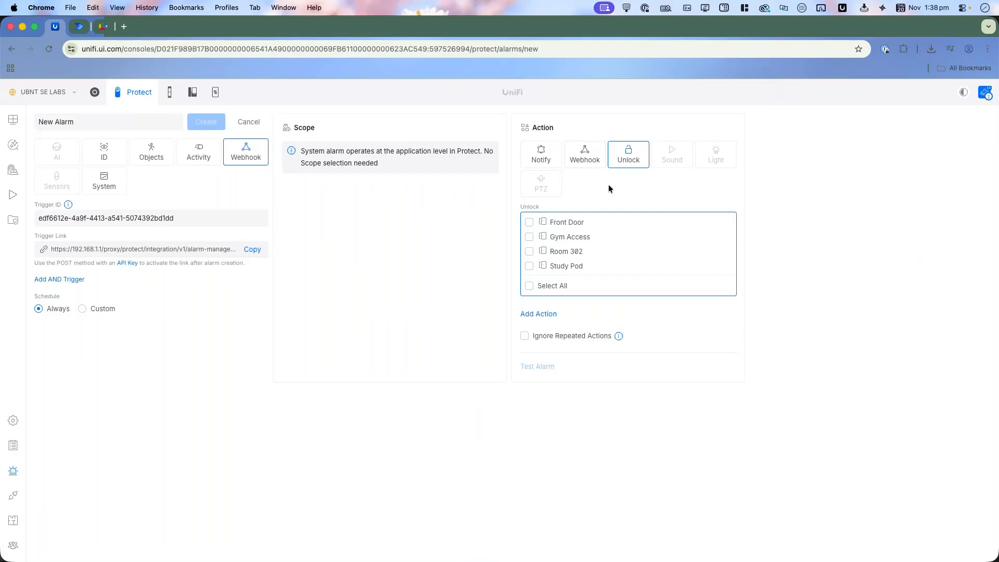
left_click(541, 157)
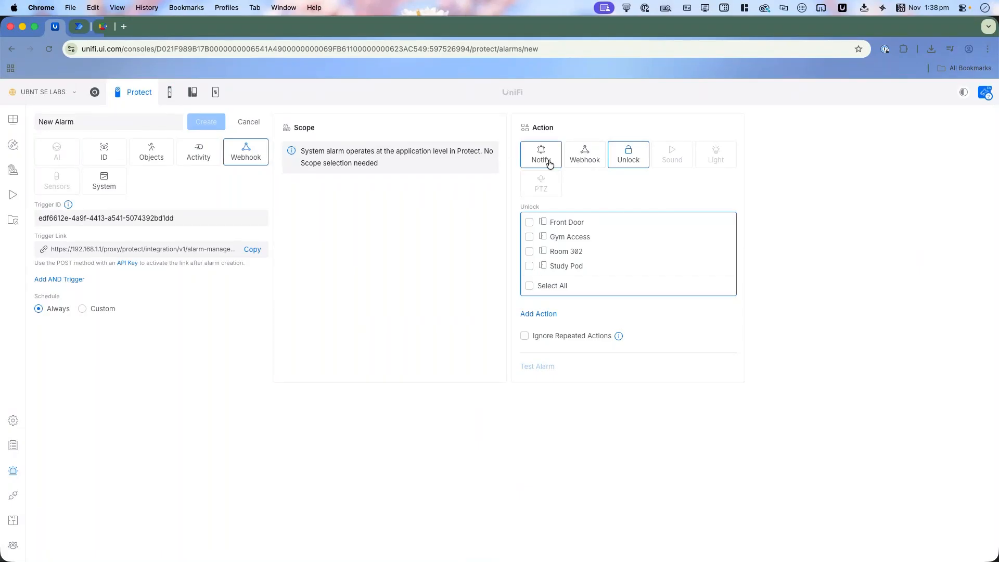
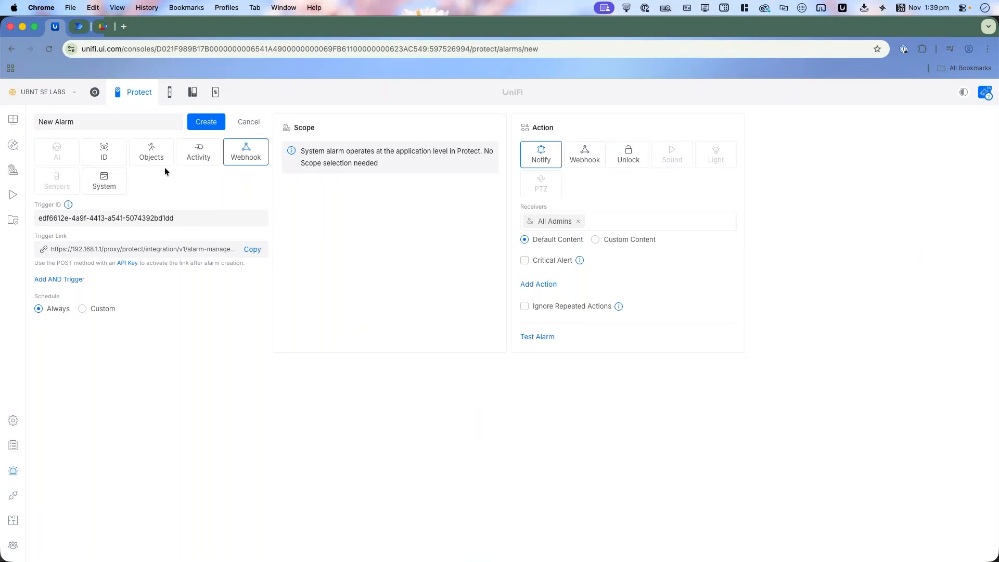
Step: Review the System trigger's events for the Protect alarm, and start a new alarm in Access's Alarm Manager
left_click(108, 187)
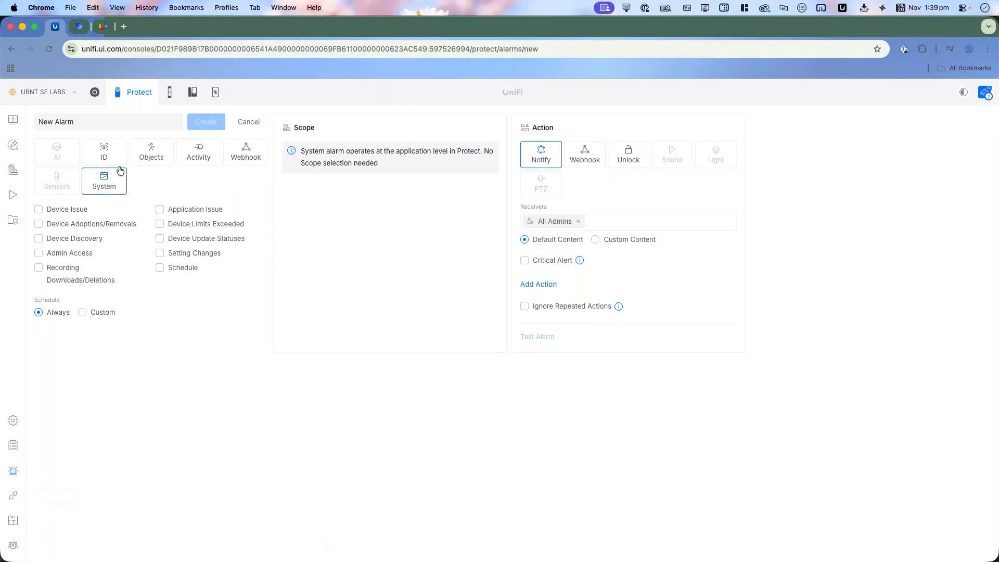
left_click(170, 95)
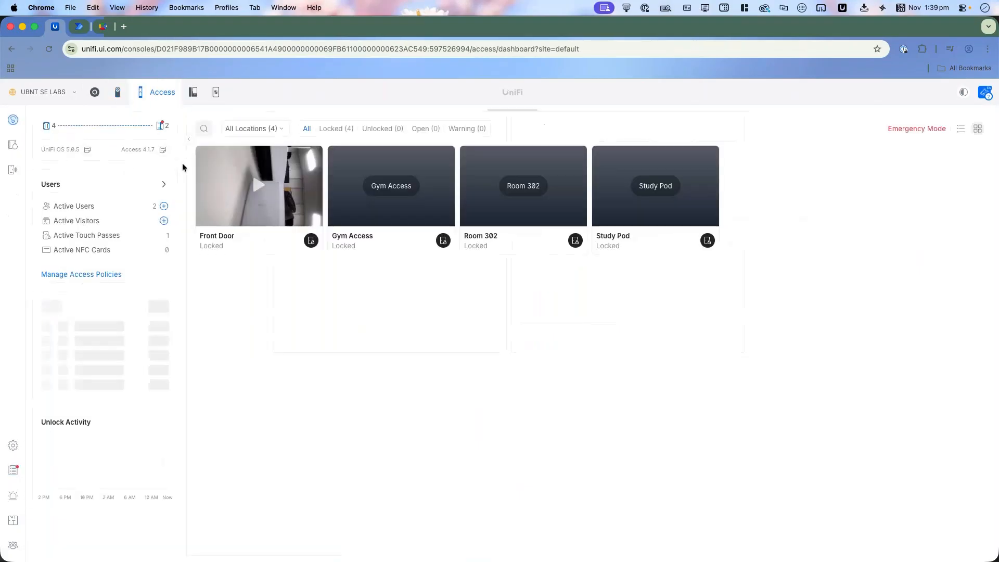
left_click(12, 501)
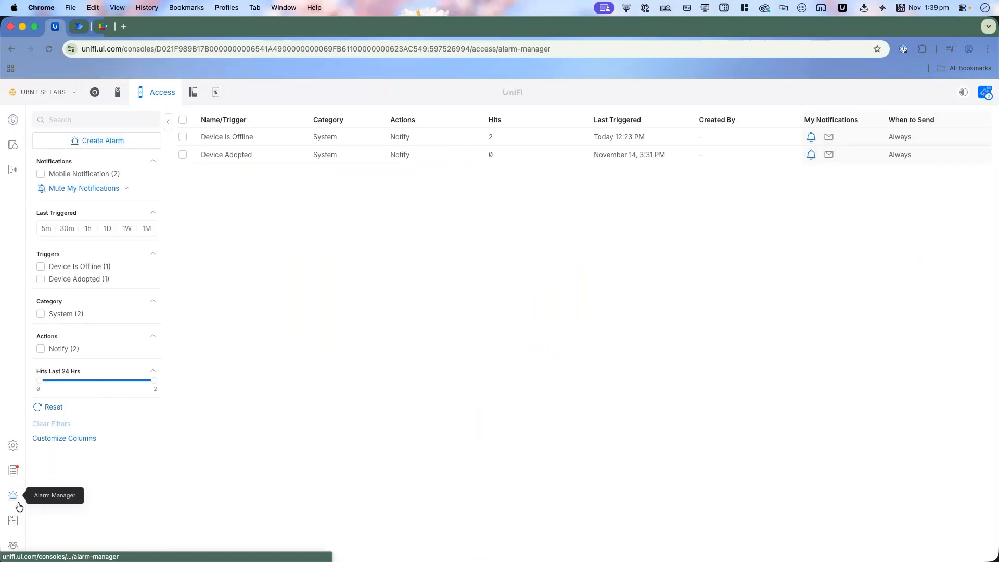
left_click(136, 142)
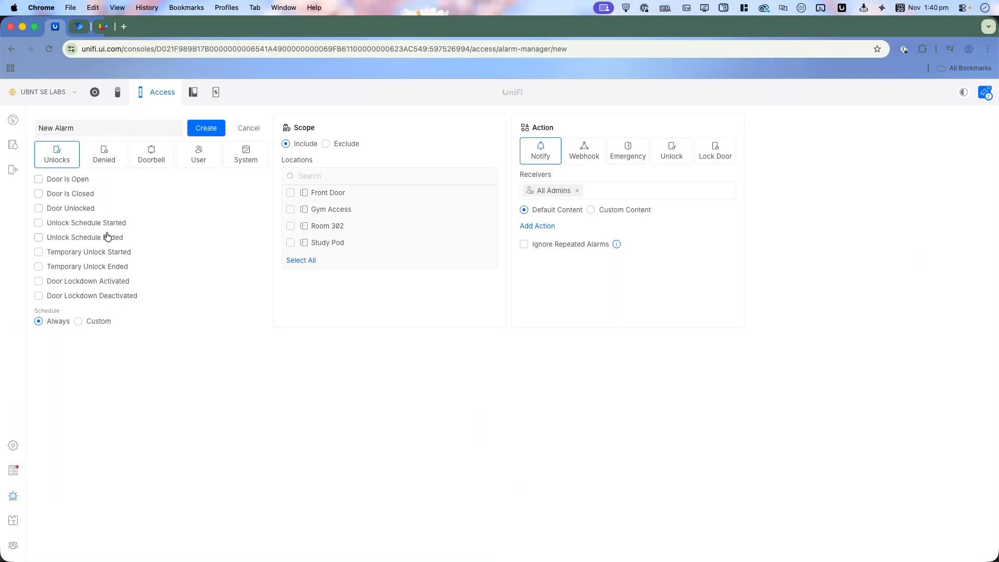
Step: Set the trigger to Door Is Open for Gym Access, and check the Slack webhook fields before returning to the Notify action
left_click(78, 182)
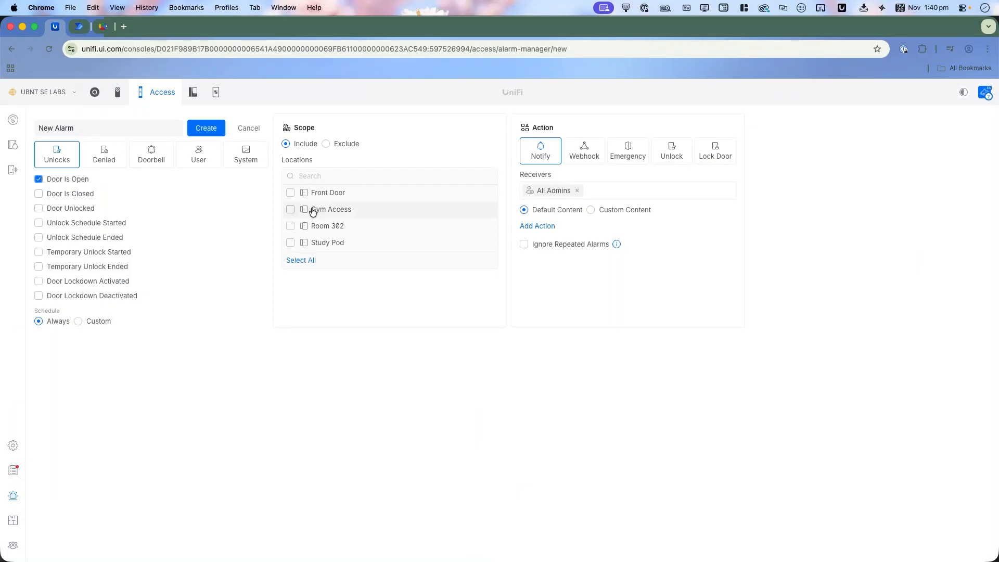
left_click(290, 210)
left_click(584, 156)
left_click(585, 214)
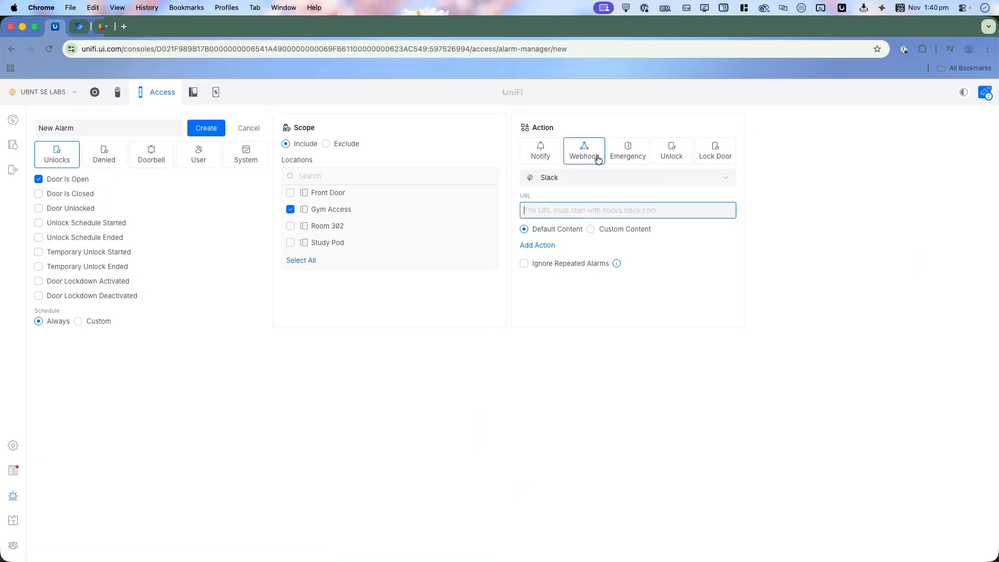
left_click(545, 159)
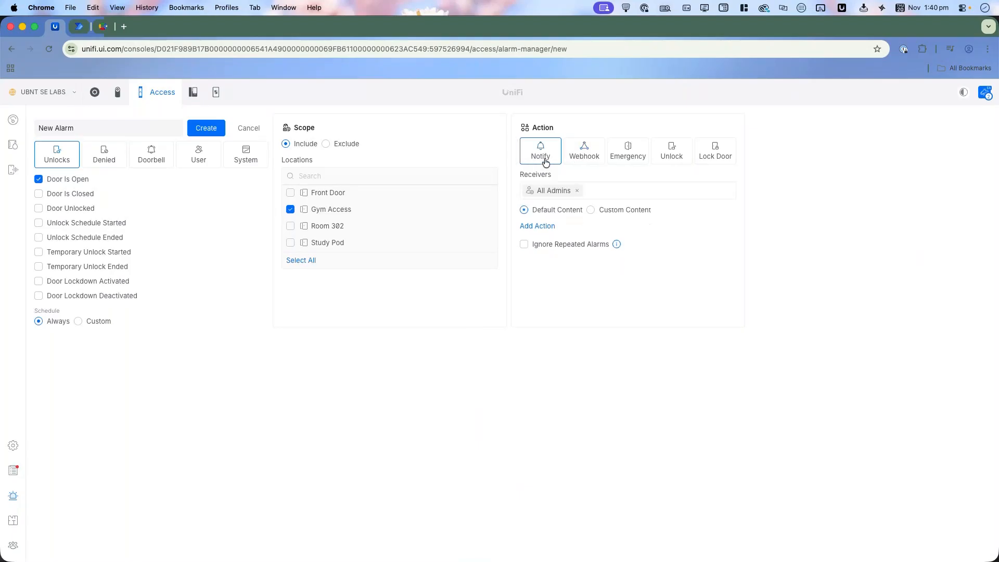
Step: Choose the Emergency action and review its available actions, keeping Start Evacuation
left_click(633, 164)
left_click(603, 195)
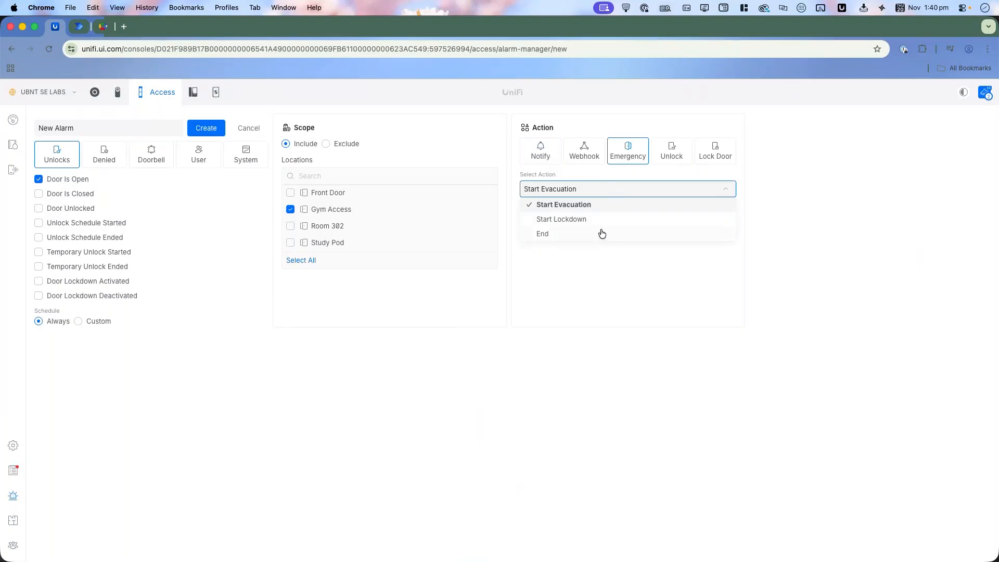
left_click(809, 180)
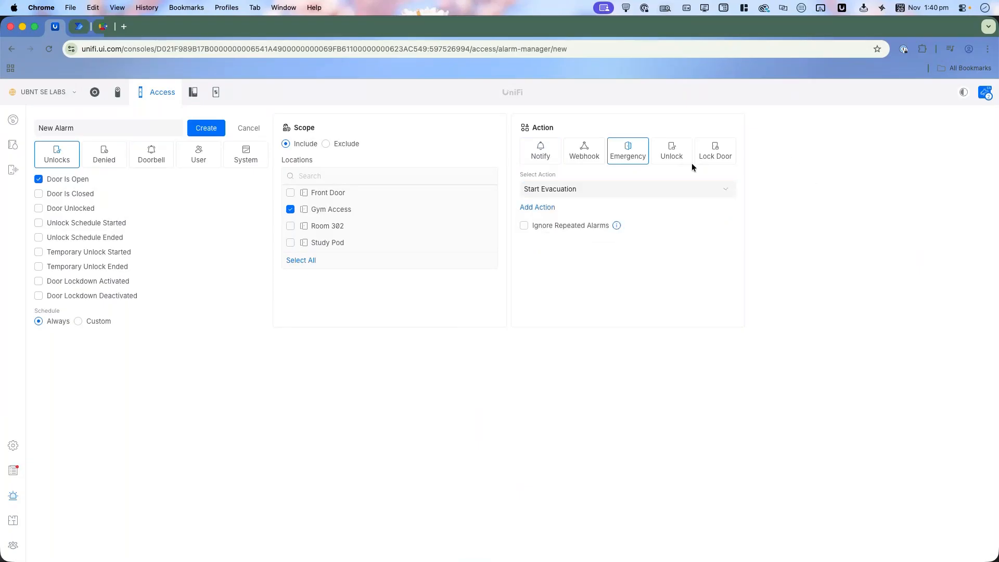
Step: Change the alarm's action to Unlock with the delay set to Immediately
left_click(676, 164)
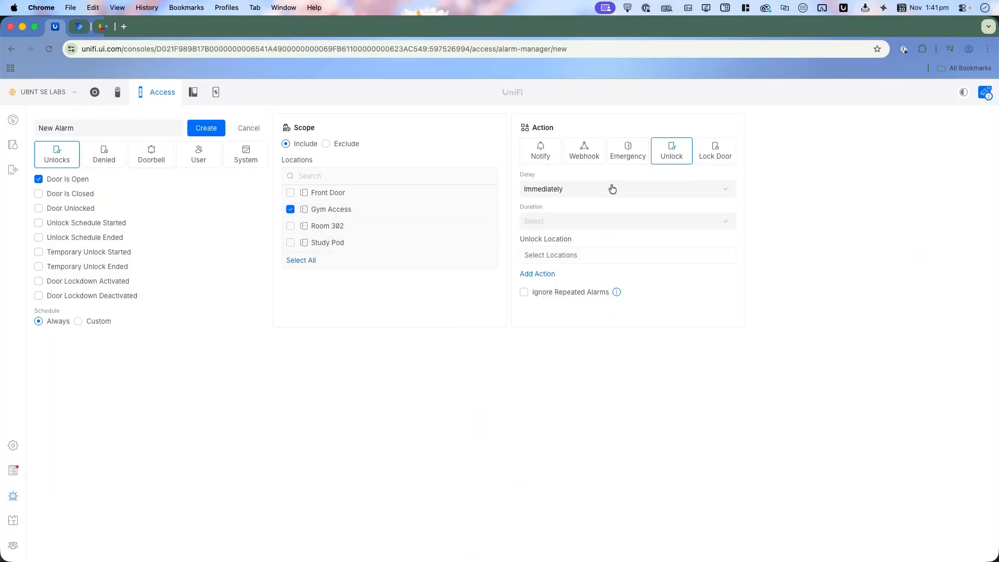
left_click(640, 193)
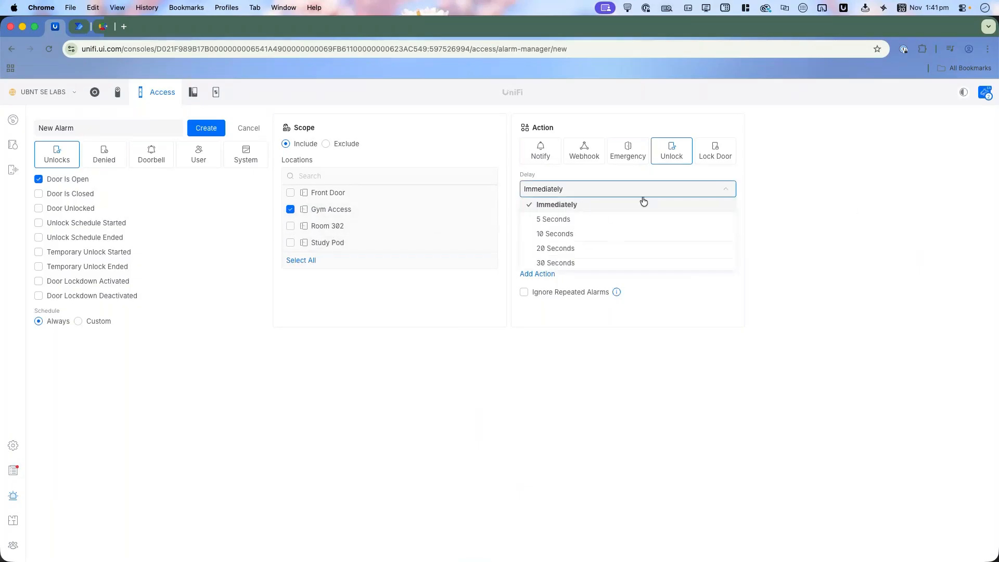
left_click(644, 203)
left_click(614, 224)
left_click(785, 229)
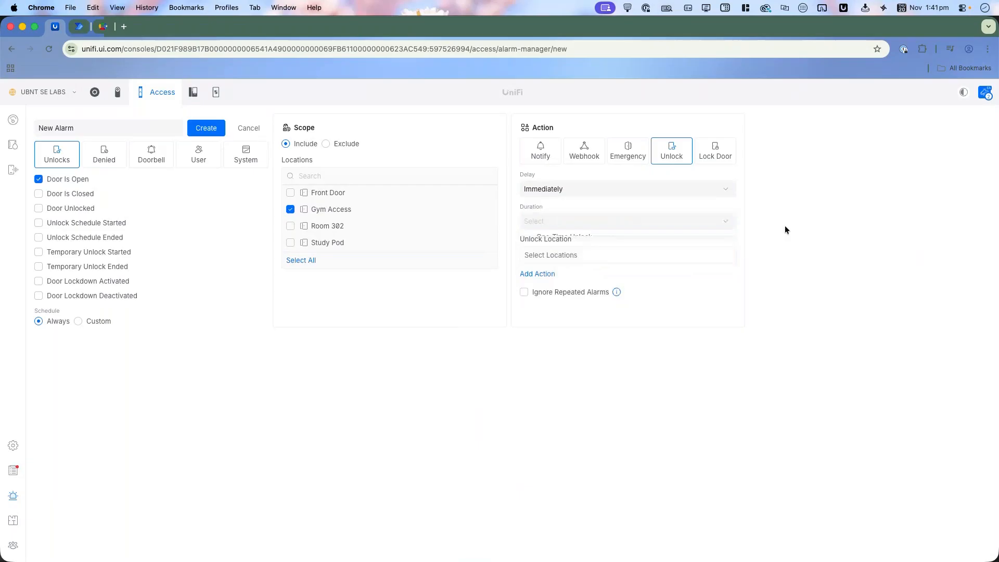
Step: Set the unlock location to Room 302 and the duration to One-Time Unlock
left_click(552, 257)
left_click(561, 307)
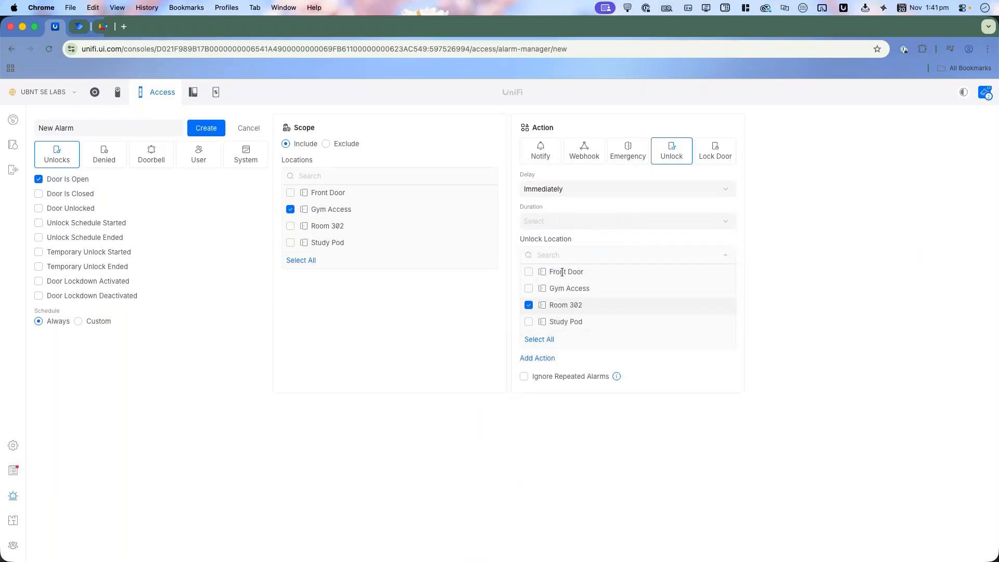
left_click(756, 286)
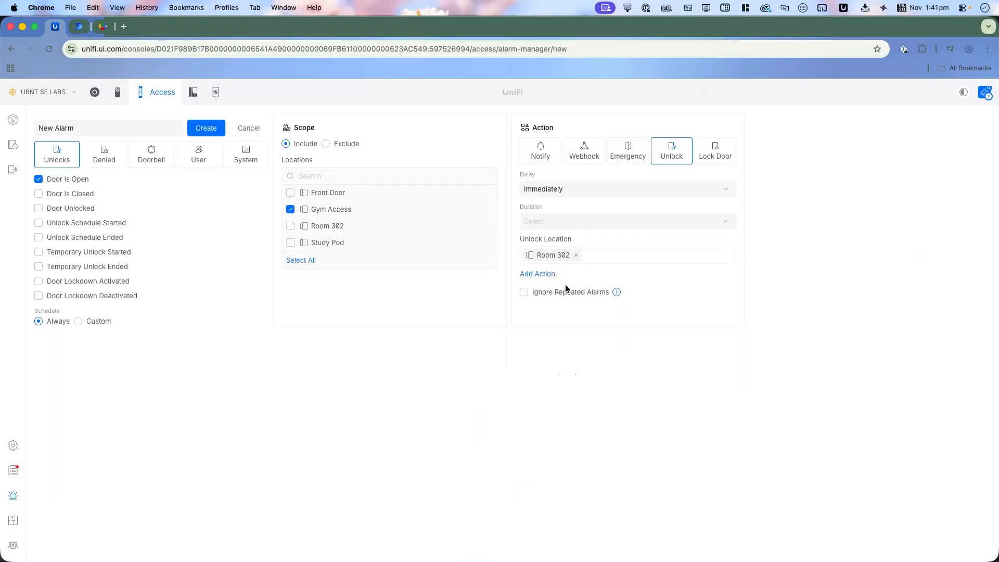
left_click(564, 223)
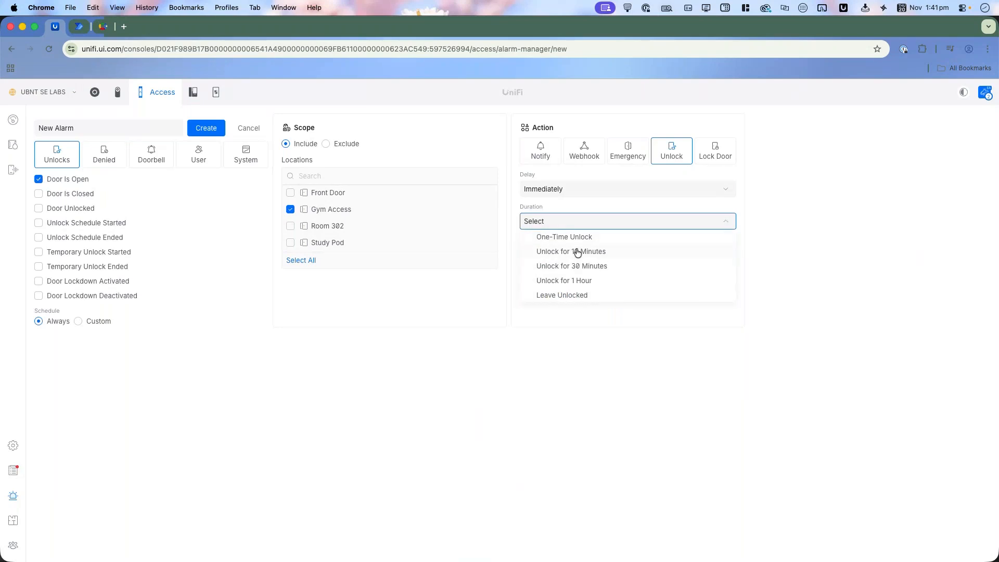
left_click(570, 237)
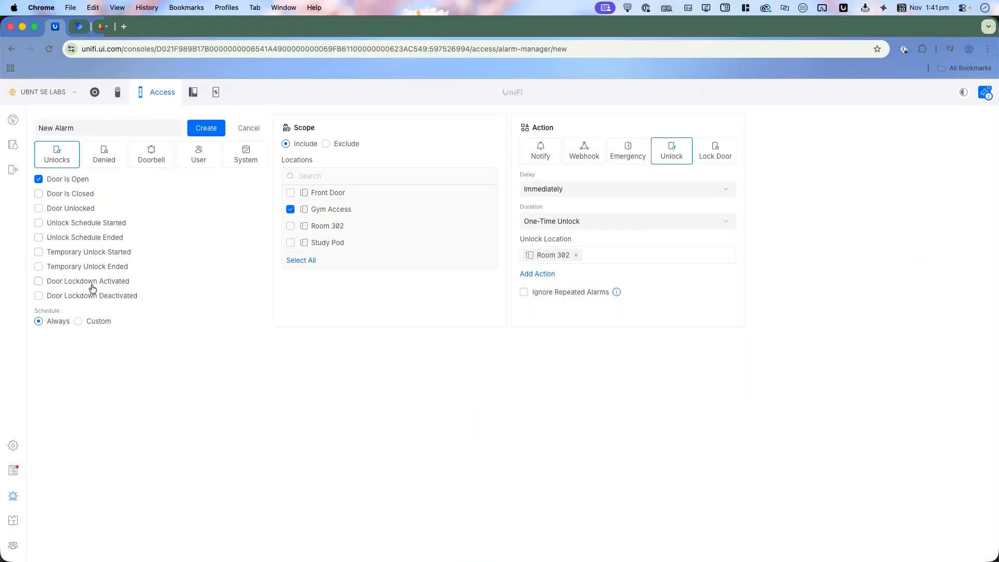
Step: Change the trigger to Denied with No Permission, review the selectable users, and set the unlock method to PIN
left_click(101, 161)
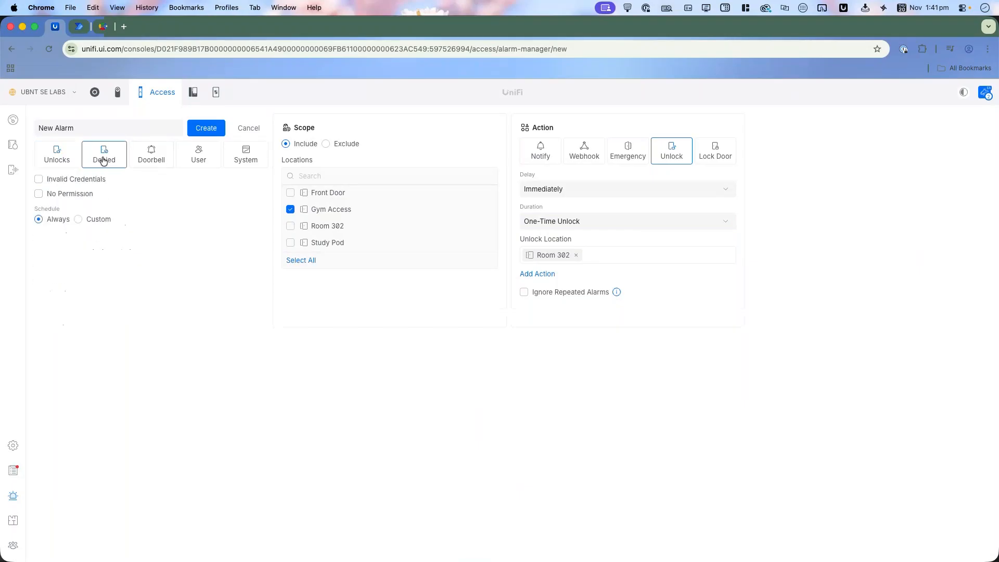
left_click(86, 193)
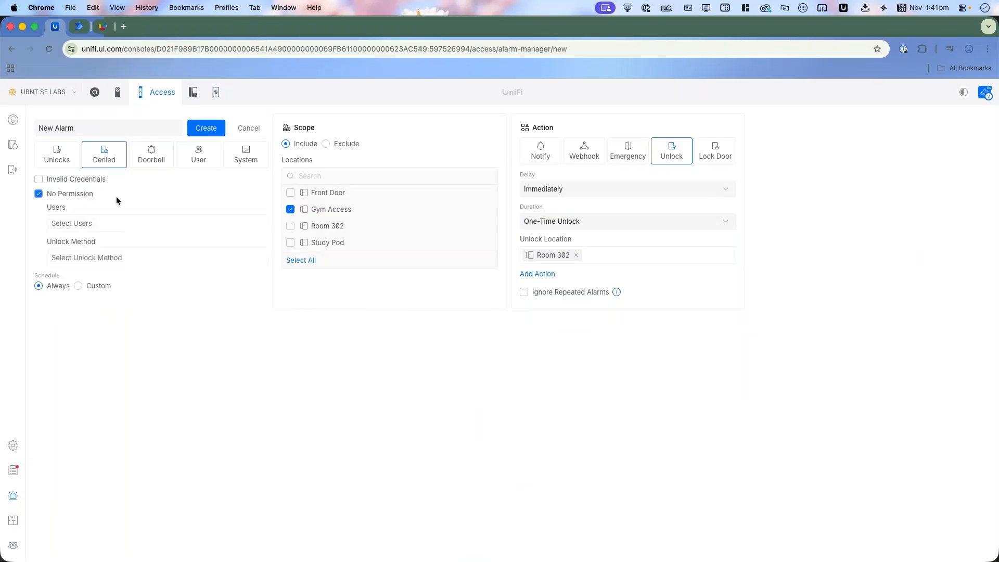
left_click(103, 223)
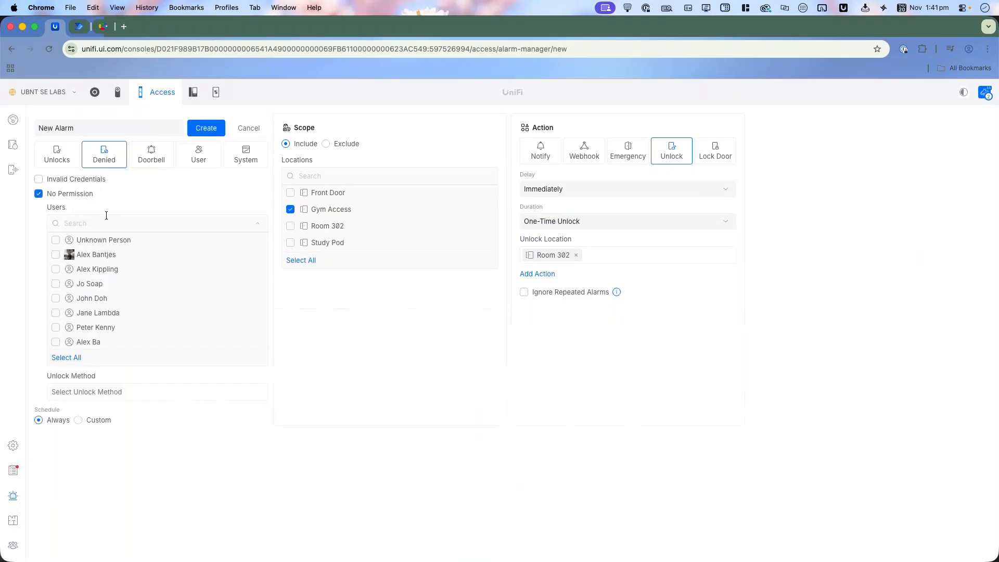
left_click(203, 193)
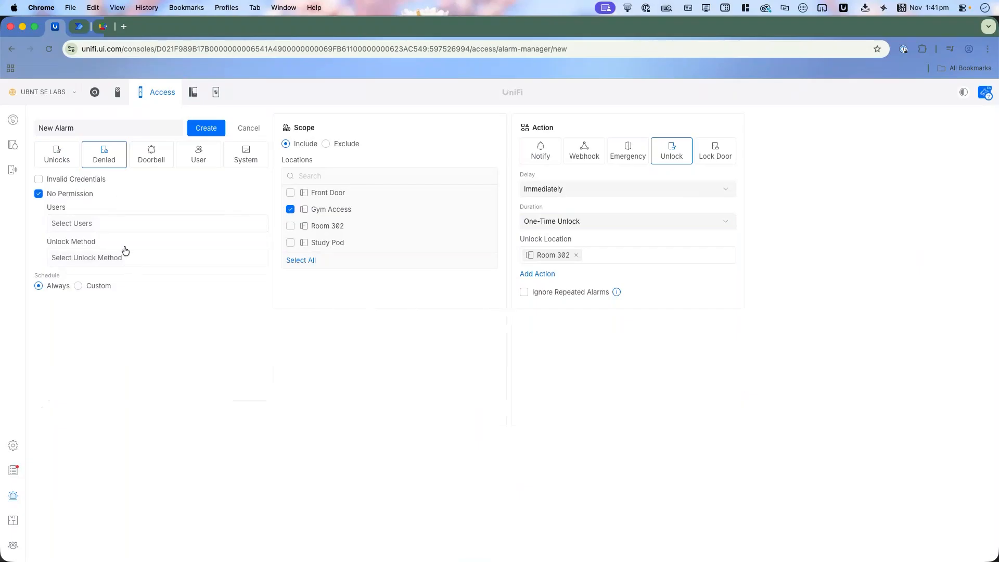
left_click(110, 259)
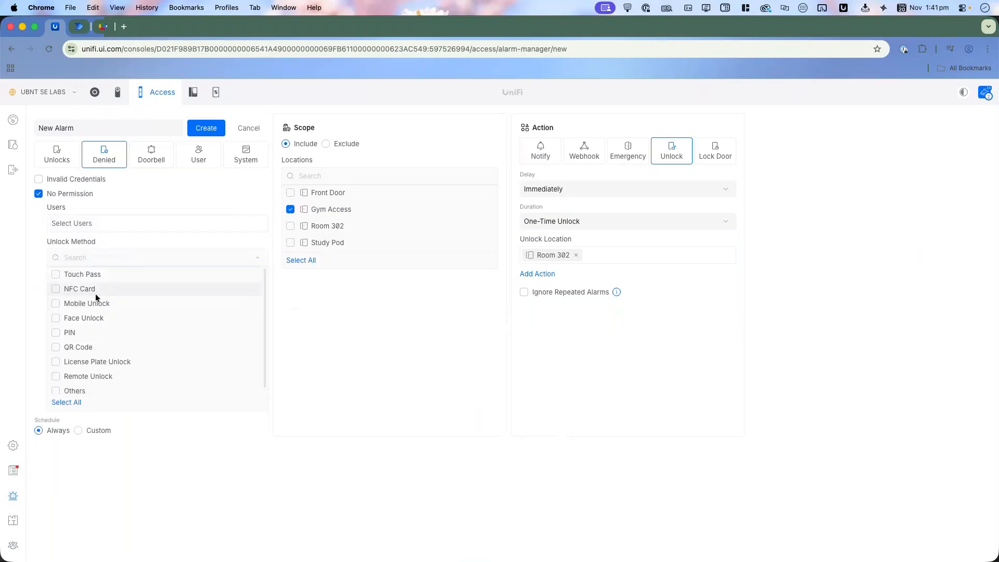
left_click(73, 334)
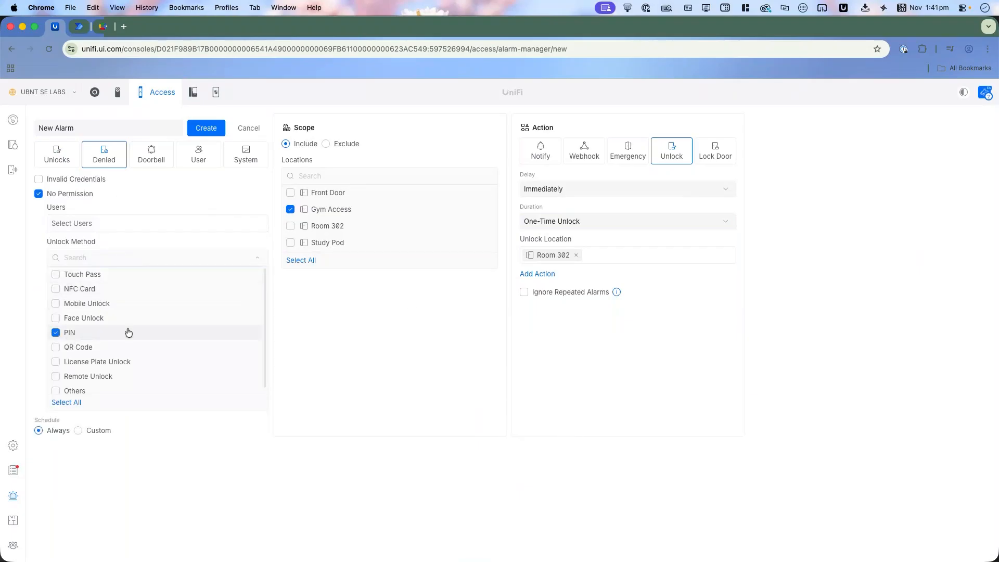
left_click(339, 300)
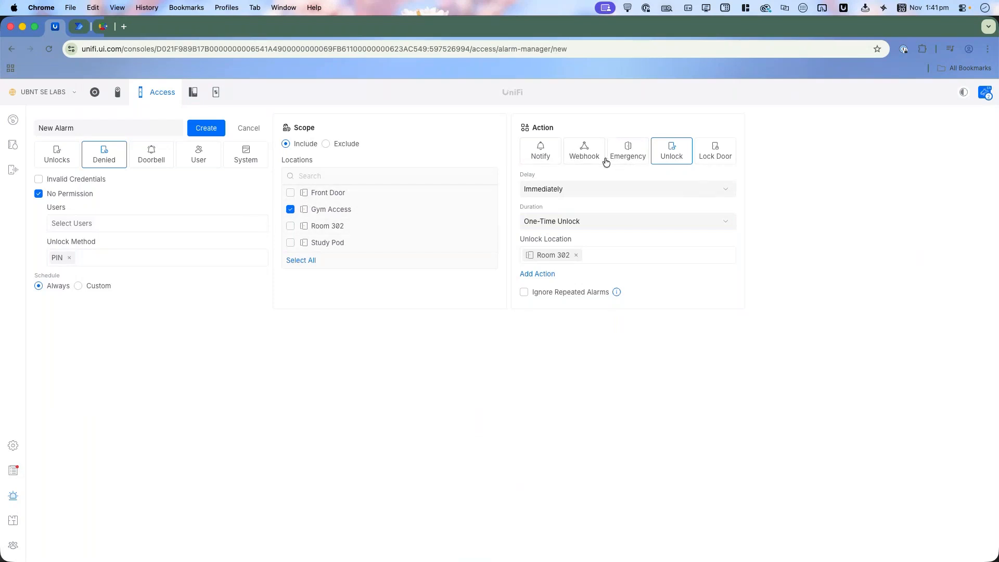
Step: Change the alarm's action to Lock Door and review the doors it can lock, leaving none selected
left_click(717, 157)
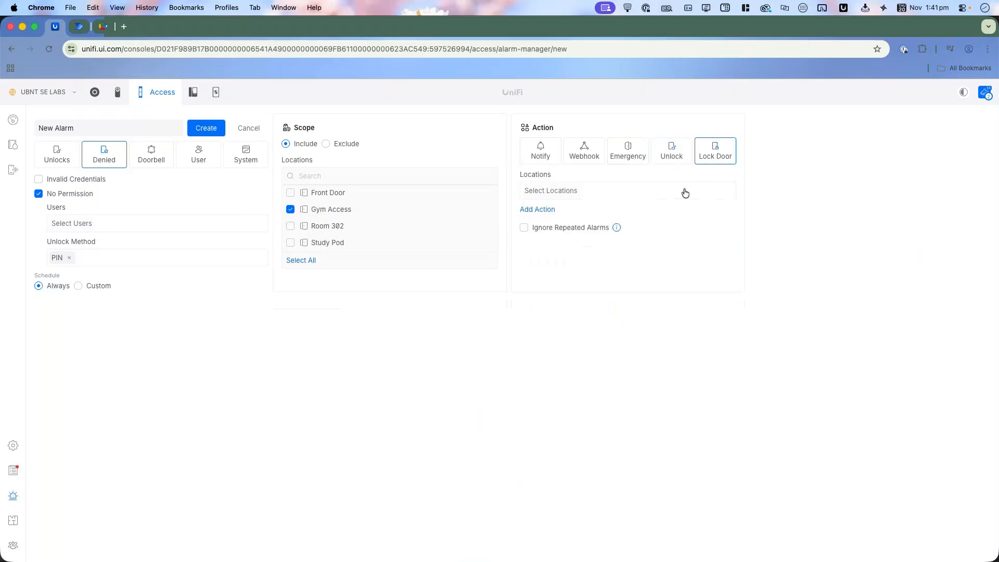
left_click(685, 191)
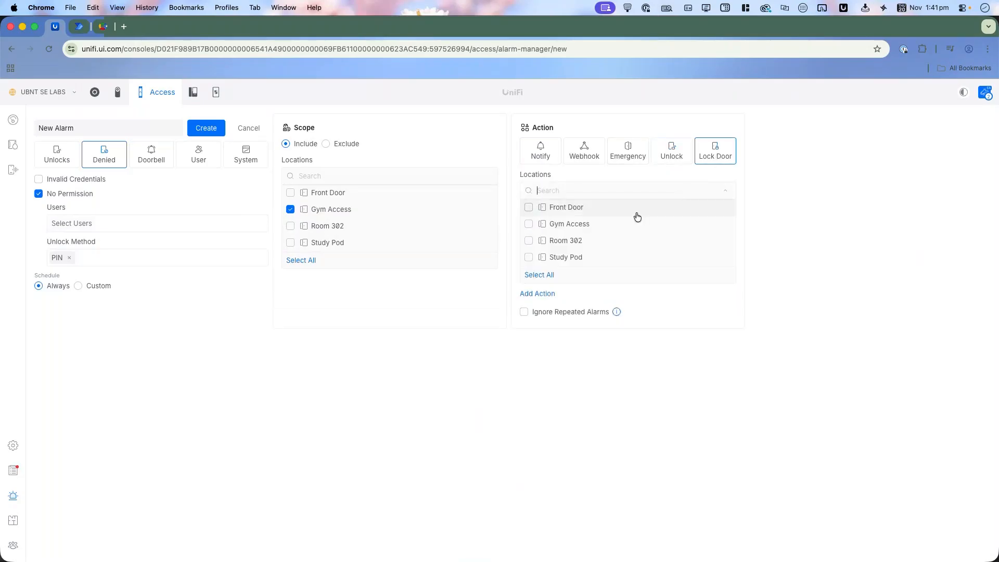
key("Escape")
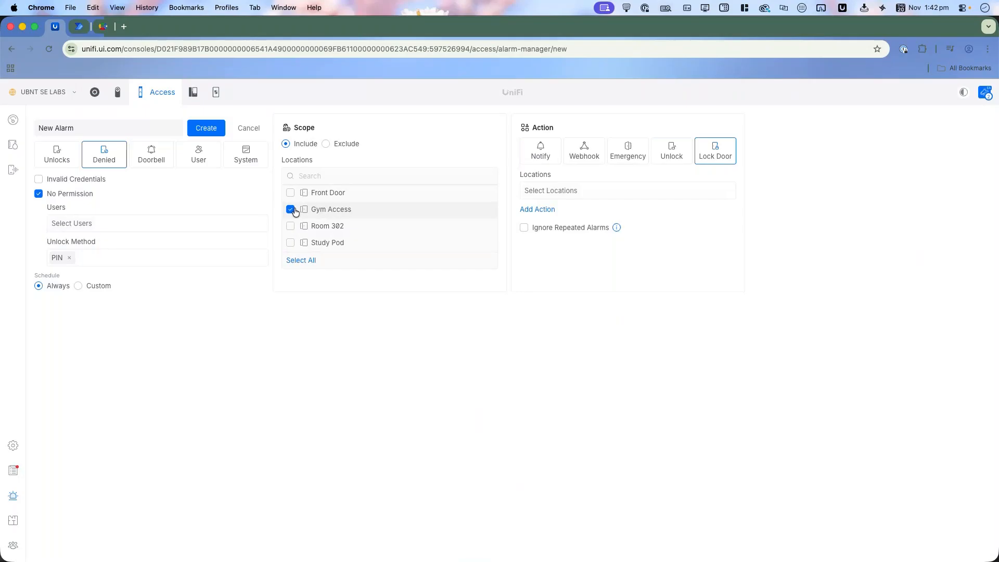
Step: Enable Ignore Repeated Alarms for the Lock Door action with a 1-minute interval
mouse_move(616, 226)
left_click(583, 232)
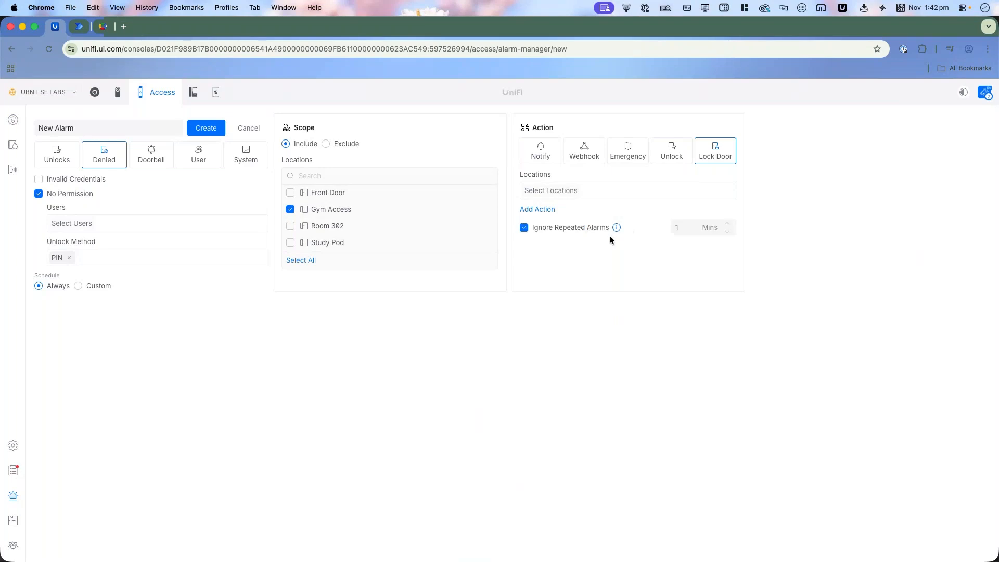
double_click(703, 227)
Step: Review the Doorbell trigger's events, switch to the User trigger, check the Identity menu-bar app, and choose Visitor Arrived
left_click(151, 164)
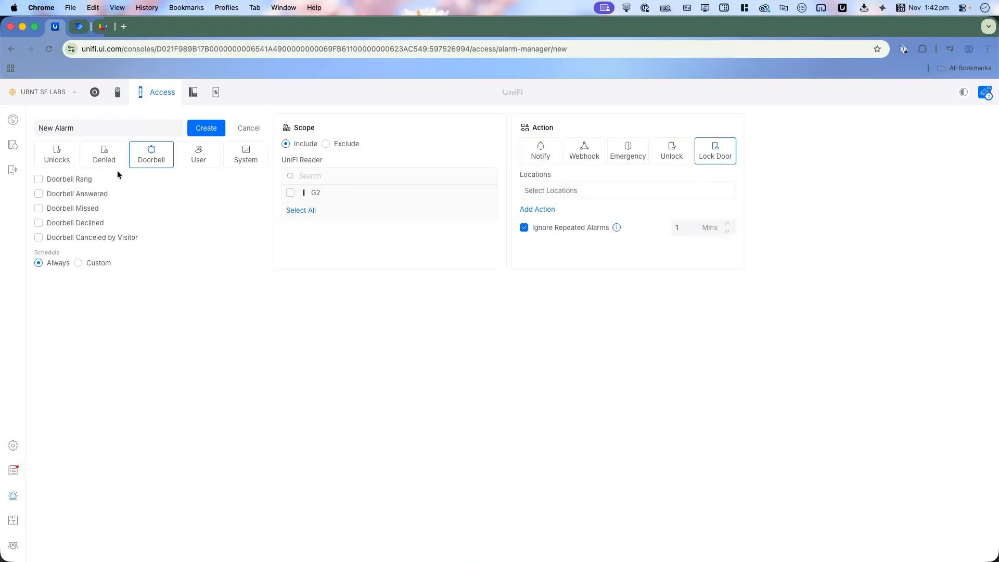
left_click(193, 161)
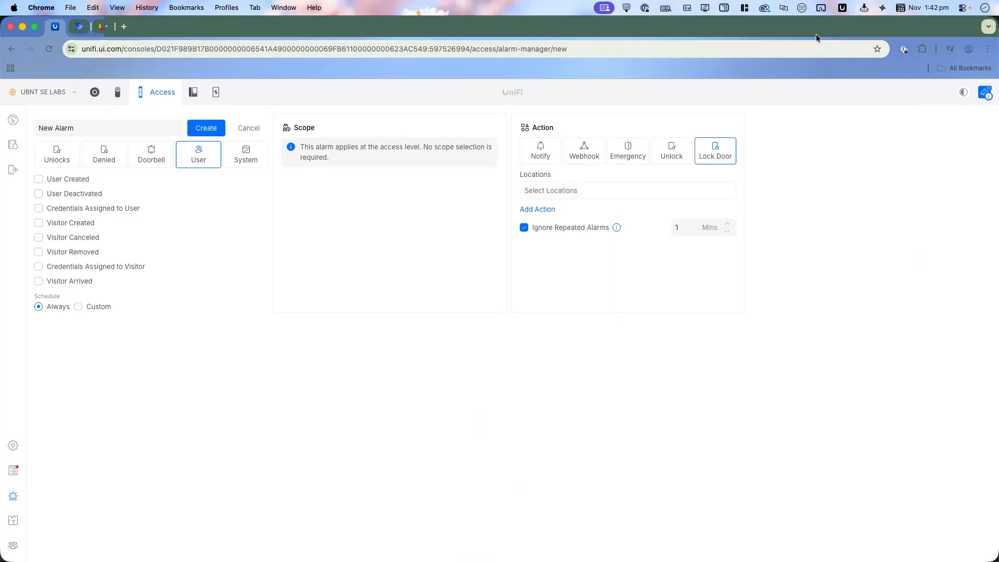
left_click(842, 8)
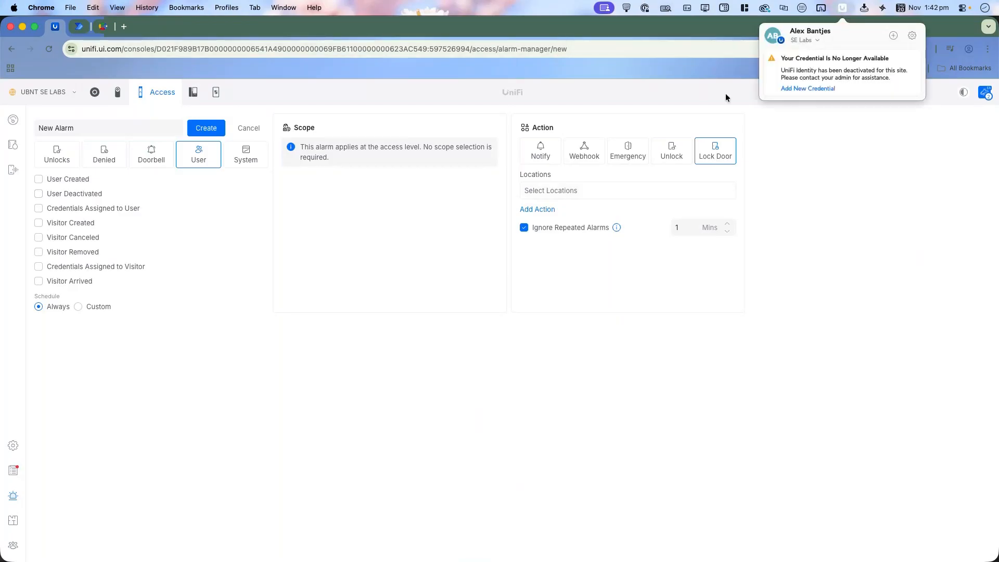
left_click(589, 100)
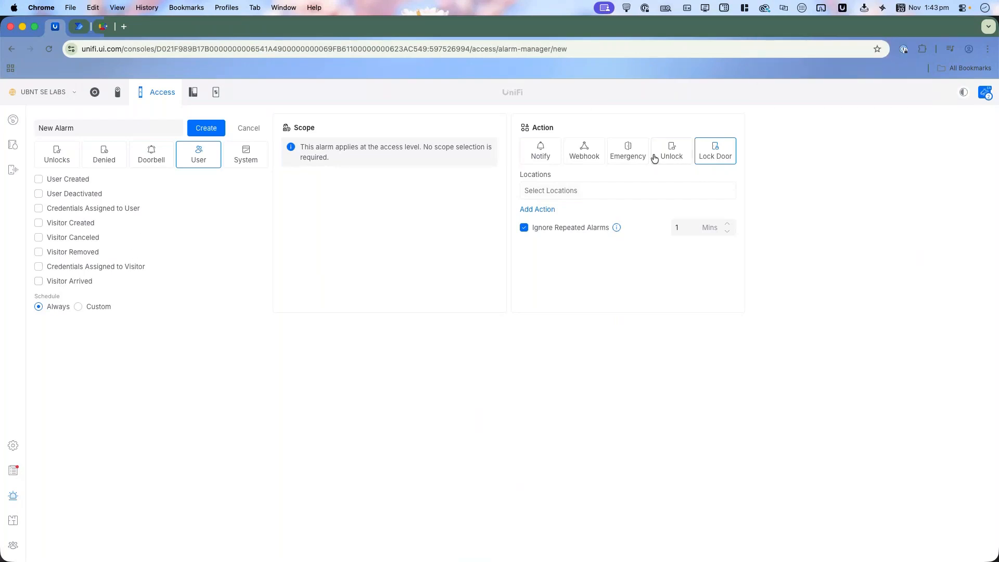
left_click(84, 285)
Step: Open a New Visitor form in Access's visitor settings and review its schedule, location and credential options
left_click(13, 445)
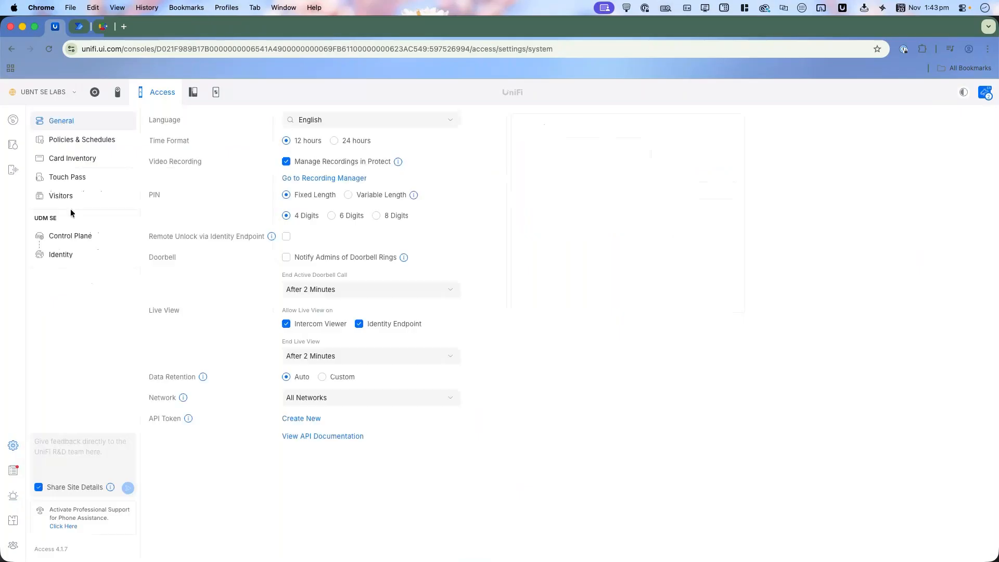
left_click(67, 197)
left_click(333, 122)
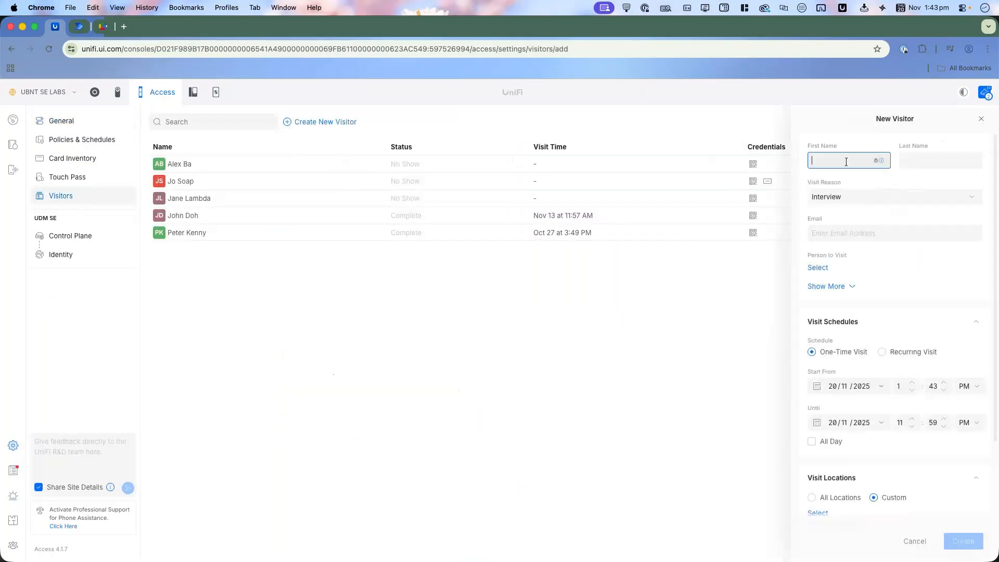
scroll(897, 284, "down", 5)
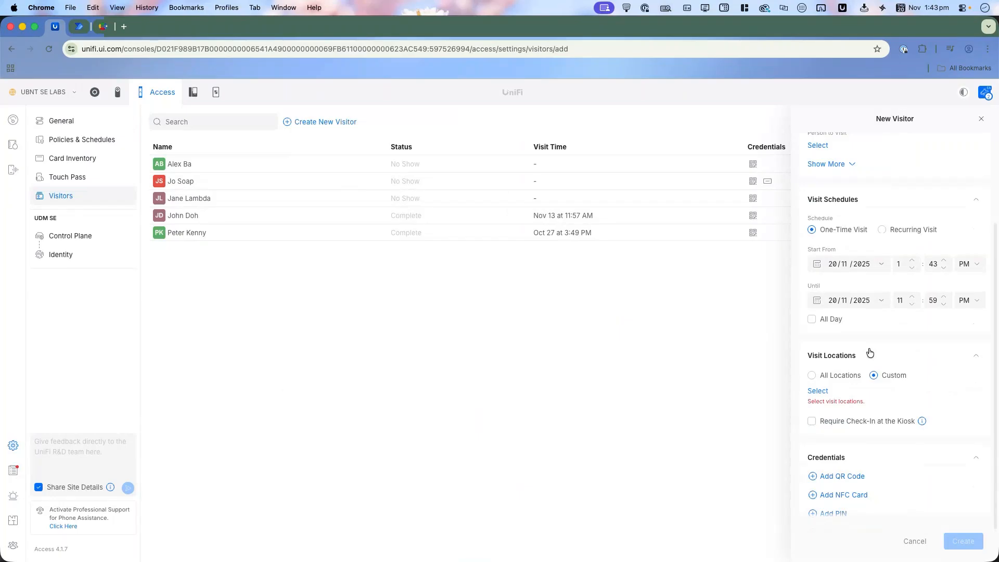
scroll(916, 506, "down", 2)
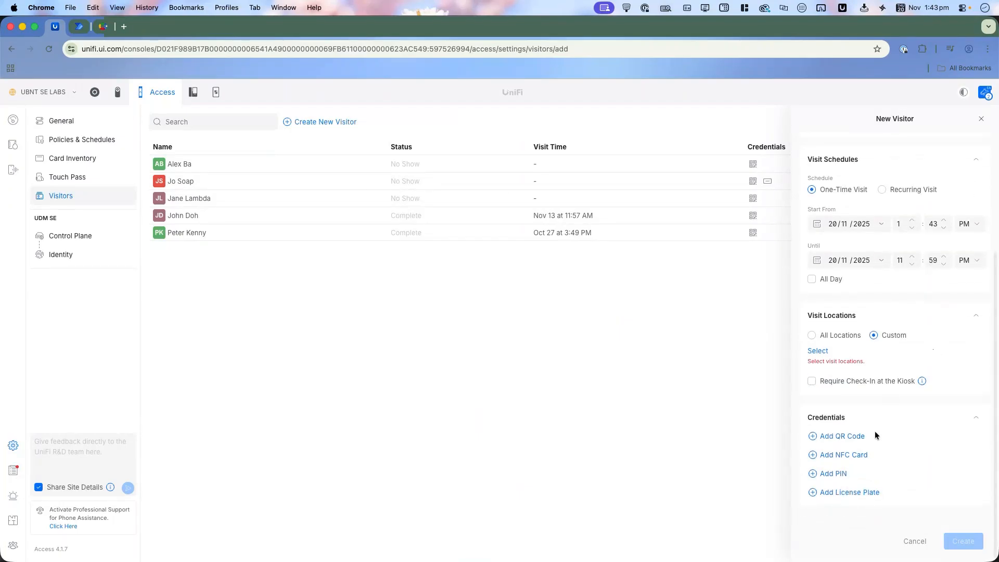
scroll(856, 444, "up", 1)
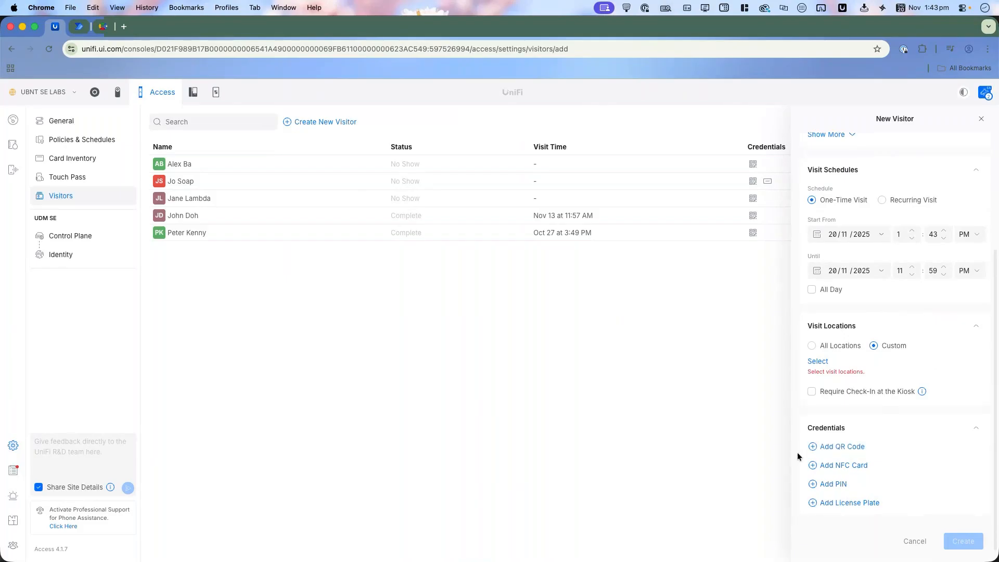
Step: Enable Require Check-In at the Kiosk on the New Visitor form and discard the form without creating the visitor
scroll(869, 387, "up", 1)
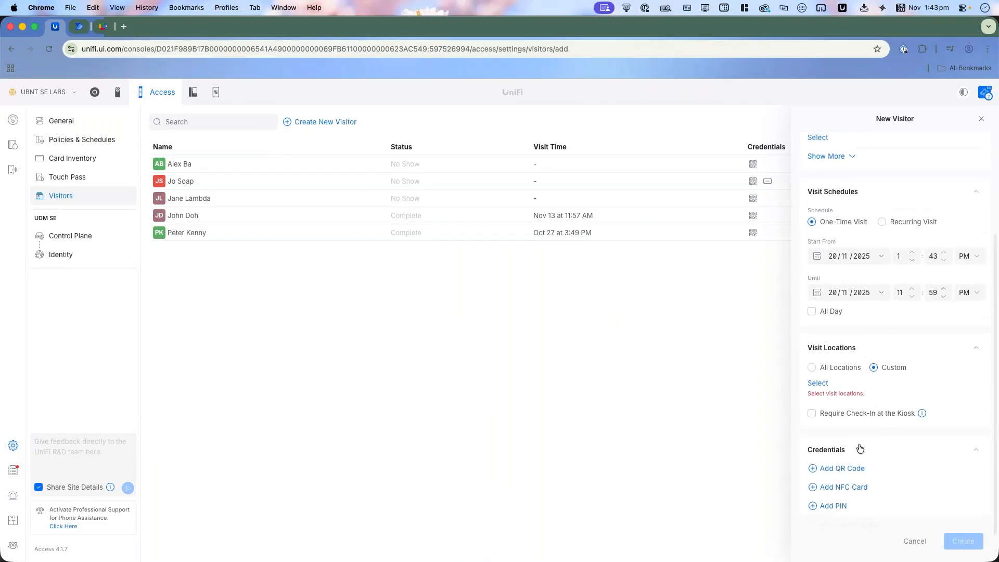
left_click(876, 415)
left_click(914, 541)
Step: Start a new alarm in Access's Alarm Manager and review the User and System trigger events
left_click(10, 495)
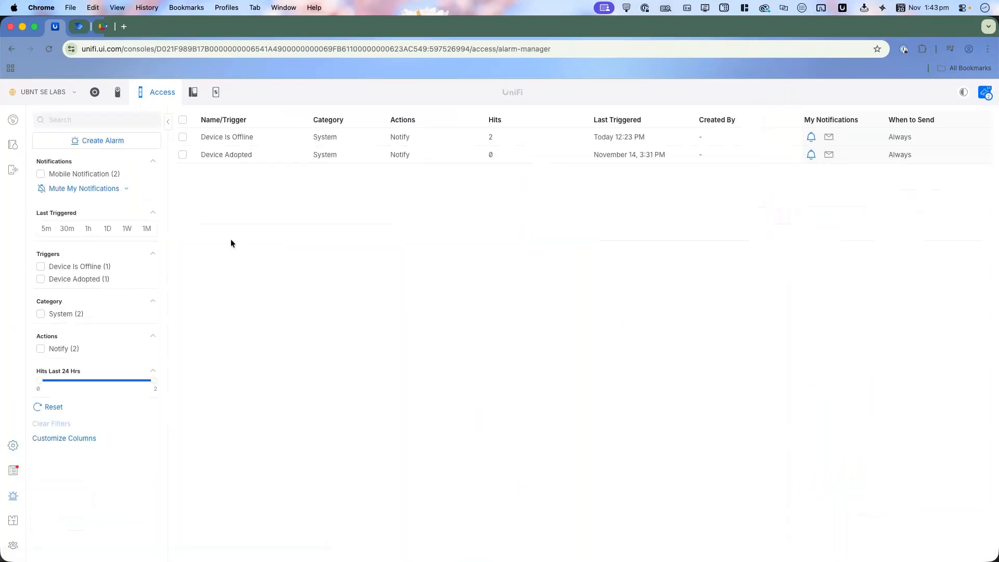
left_click(81, 142)
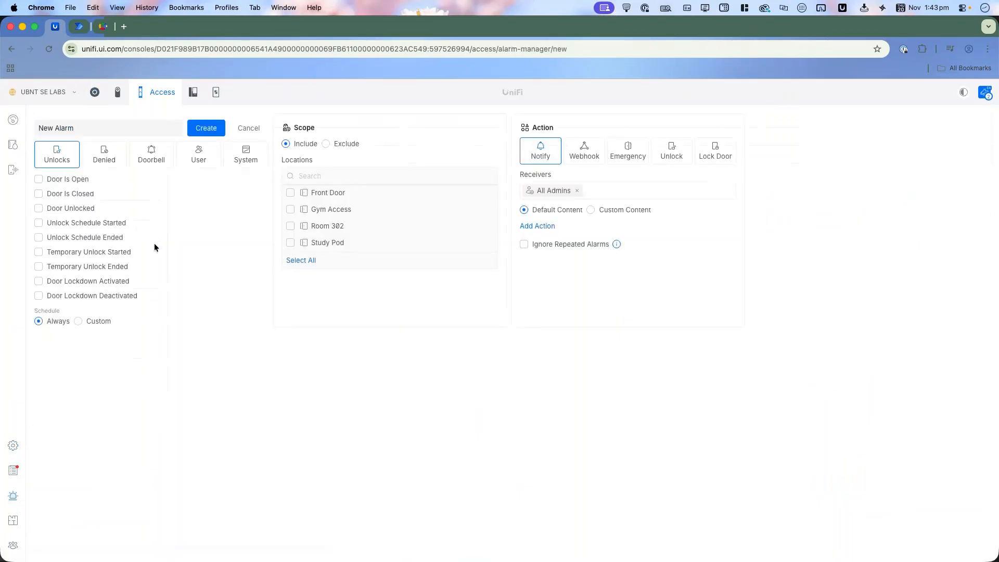
left_click(198, 157)
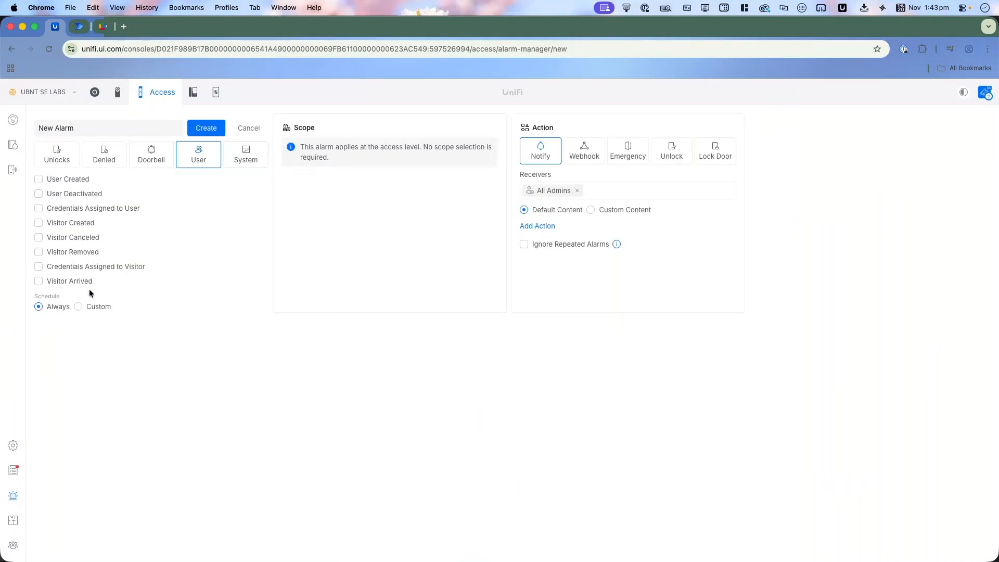
left_click(236, 154)
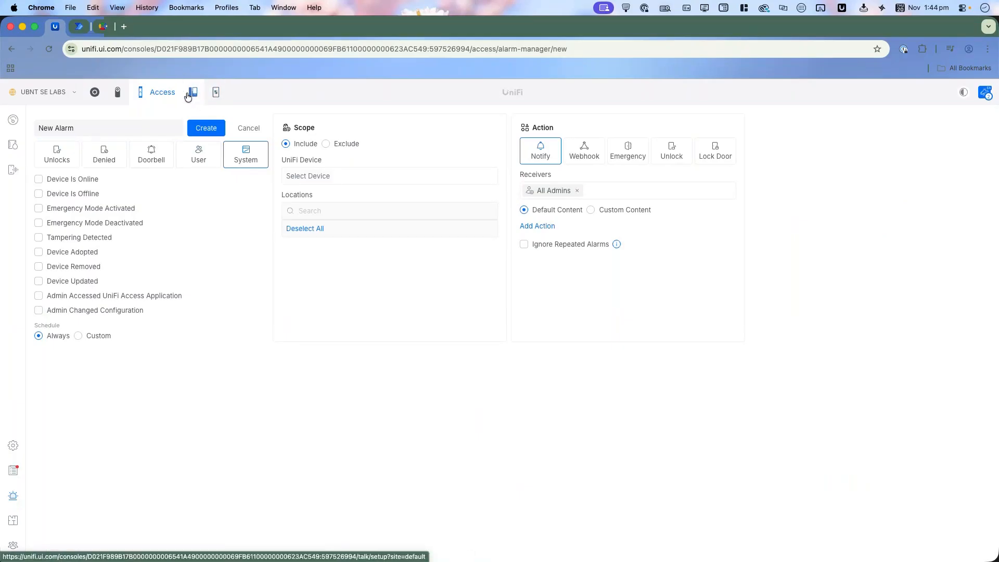
Step: Open a new alarm form in Connect's Alarm Manager, review its triggers and actions, and cancel it
left_click(217, 96)
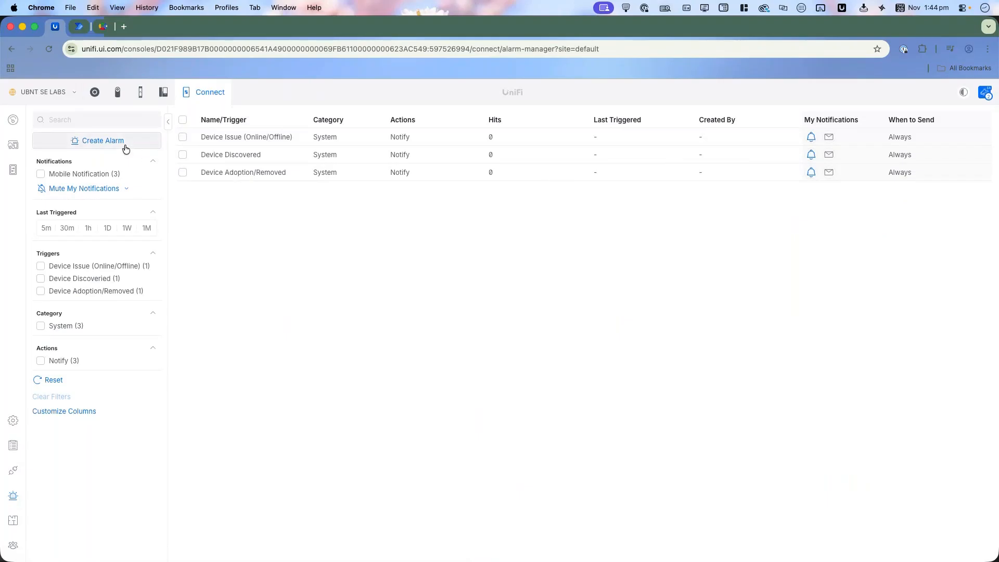
left_click(102, 140)
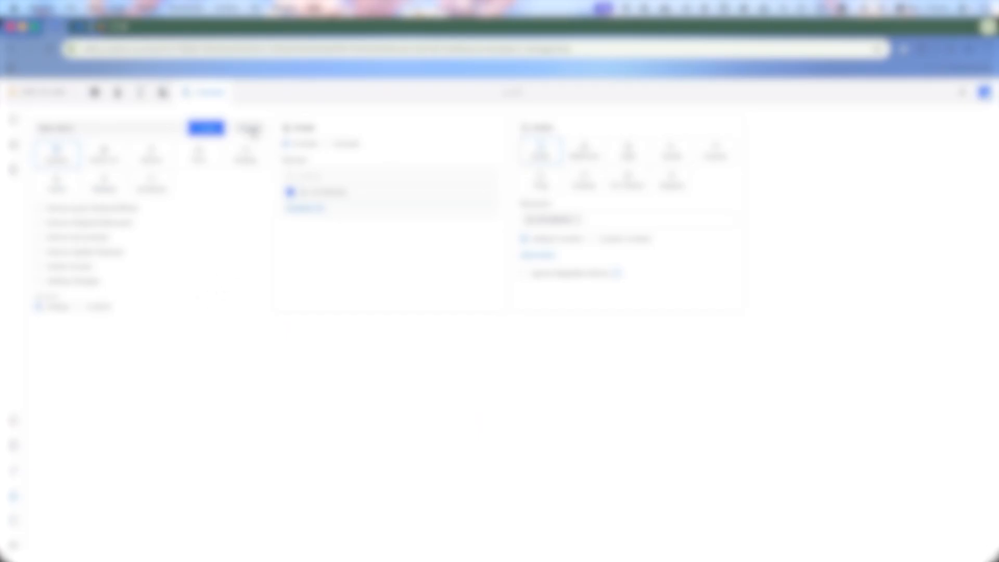
left_click(252, 130)
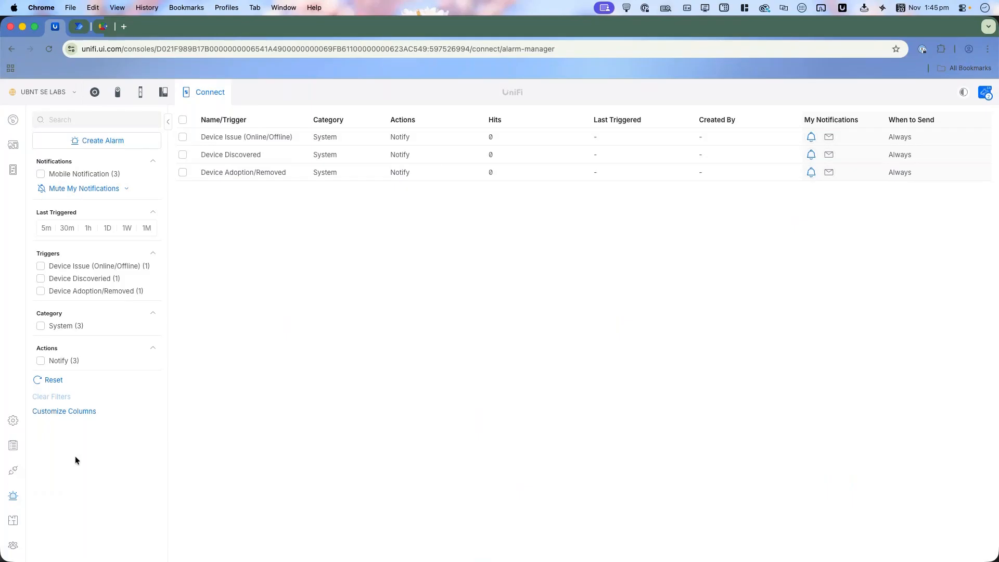
Step: View the Protect API documentation from Connect's integrations and check Connect's system settings
left_click(15, 472)
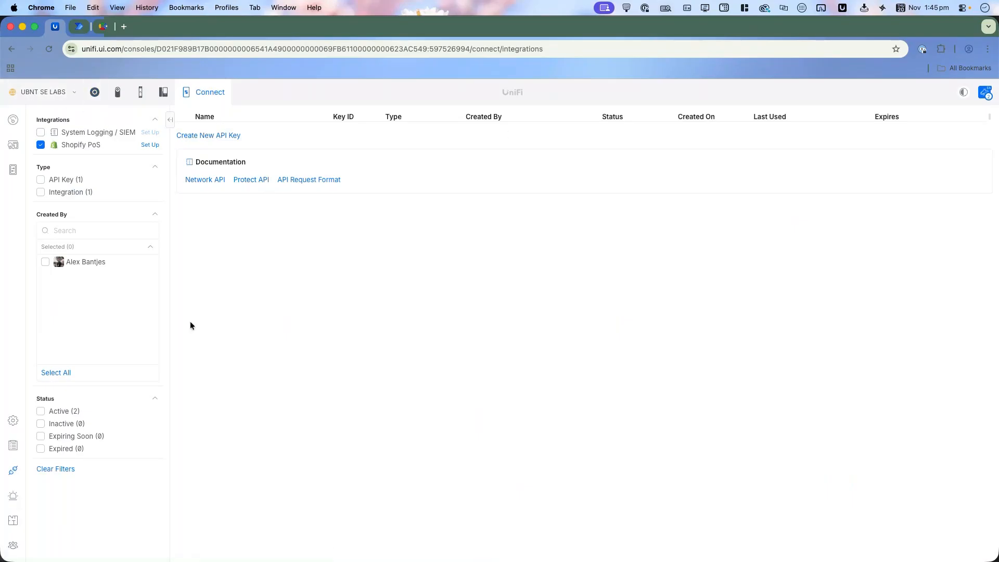
left_click(255, 180)
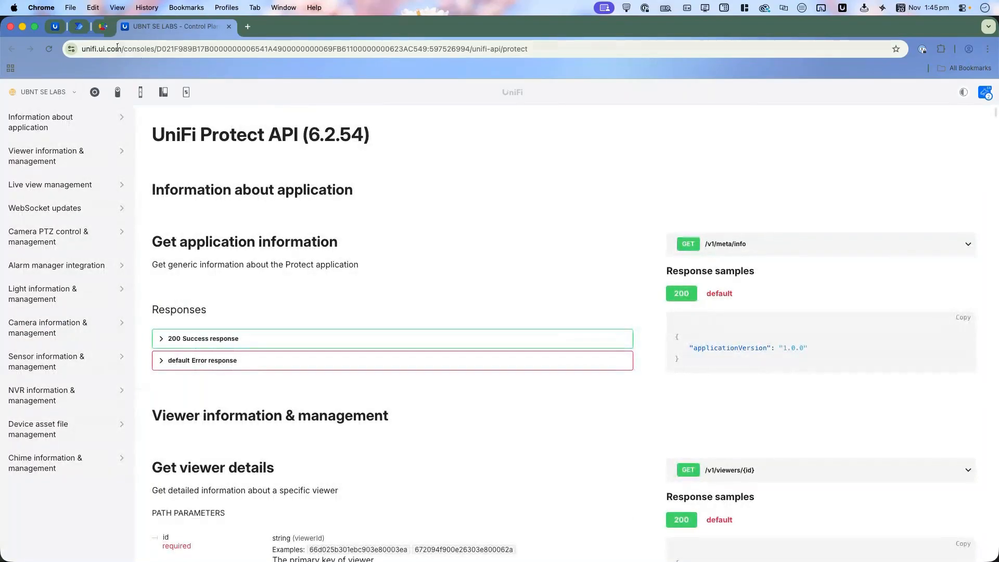
left_click(55, 27)
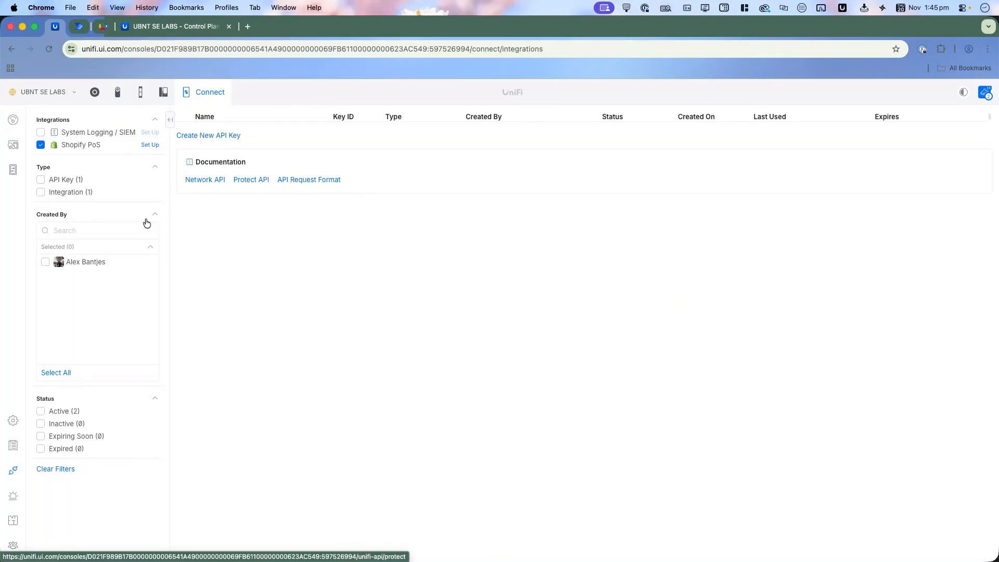
left_click(13, 421)
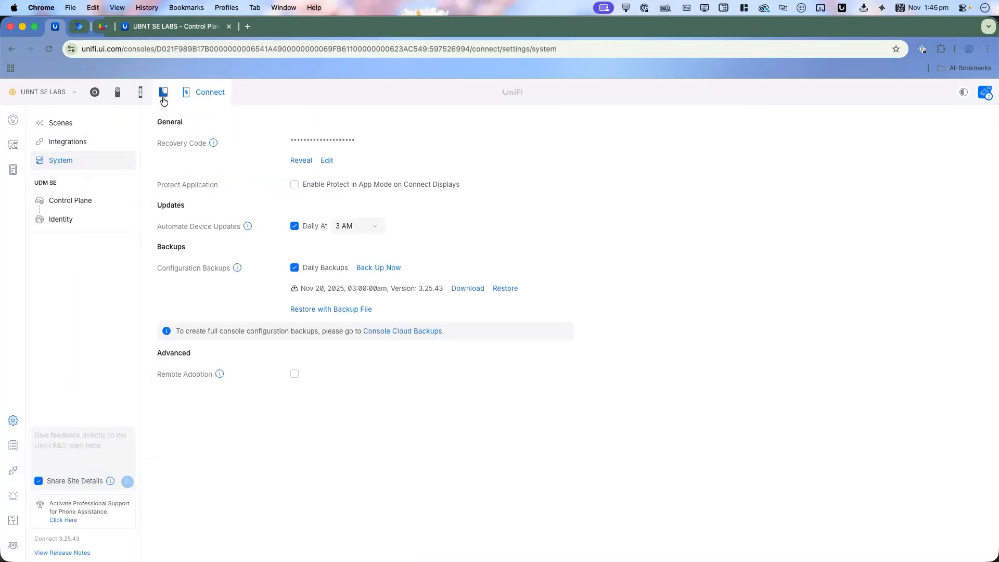
Step: Open the new API key form in Network's integrations, review its name, description and expiry options, and cancel it
left_click(94, 92)
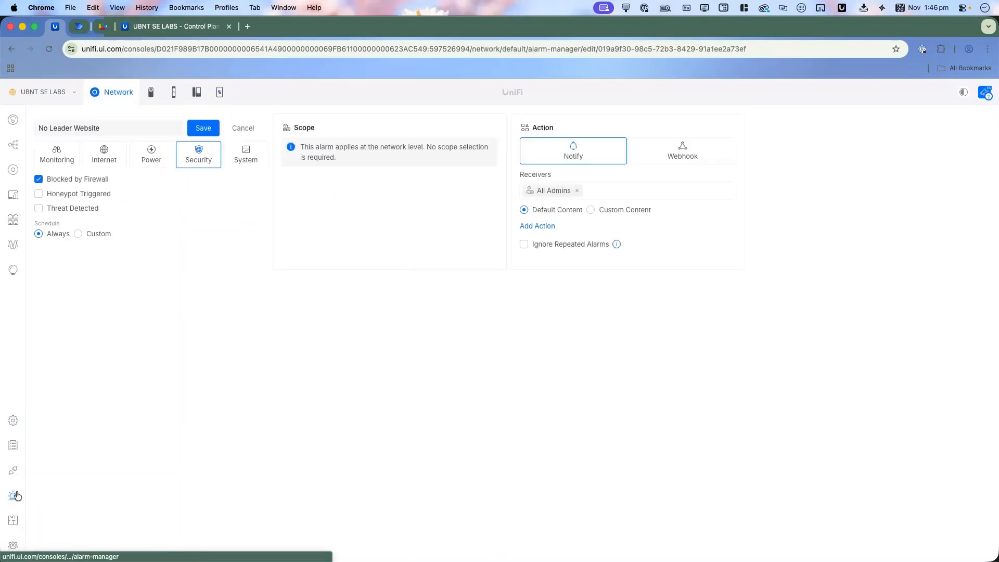
left_click(14, 471)
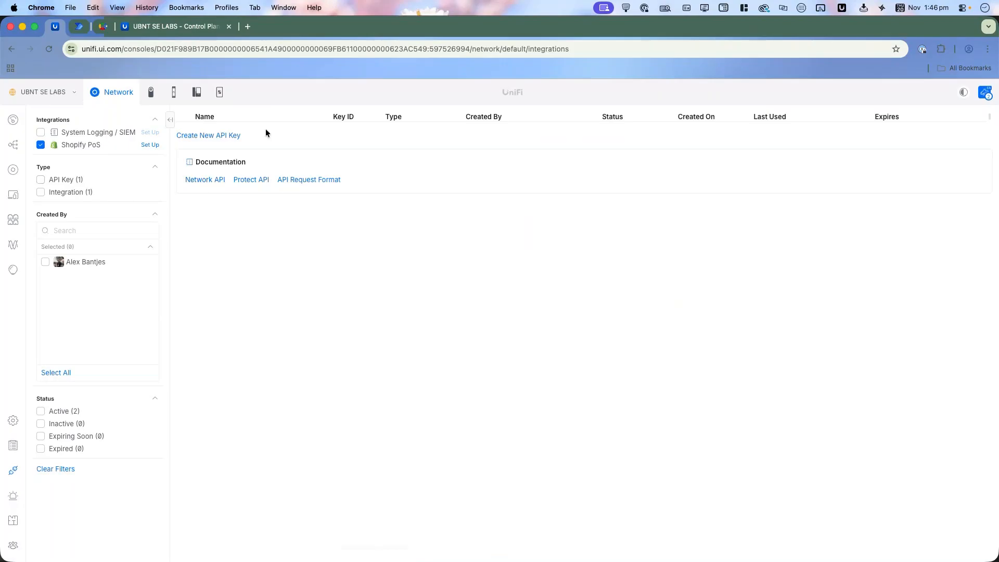
left_click(231, 136)
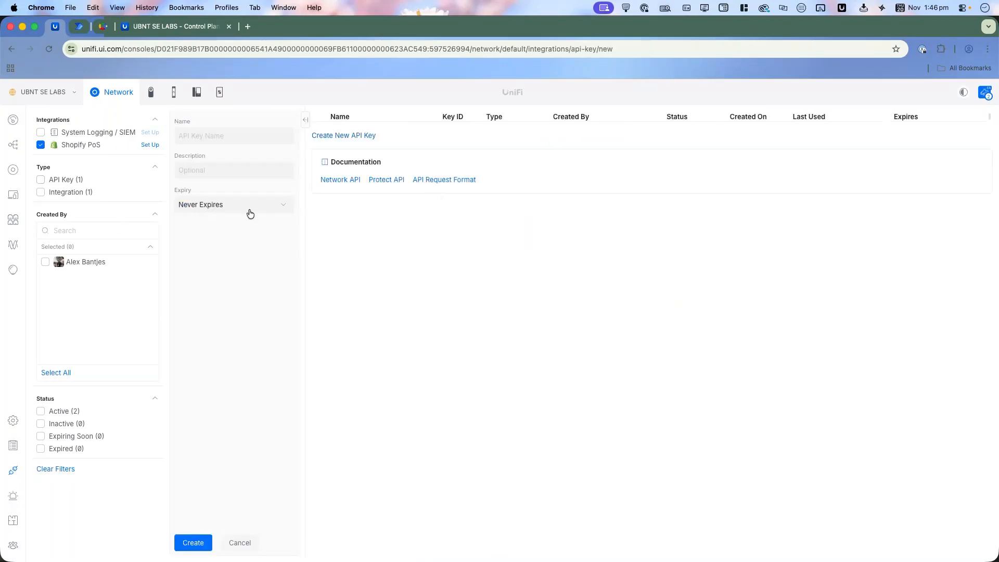
left_click(241, 543)
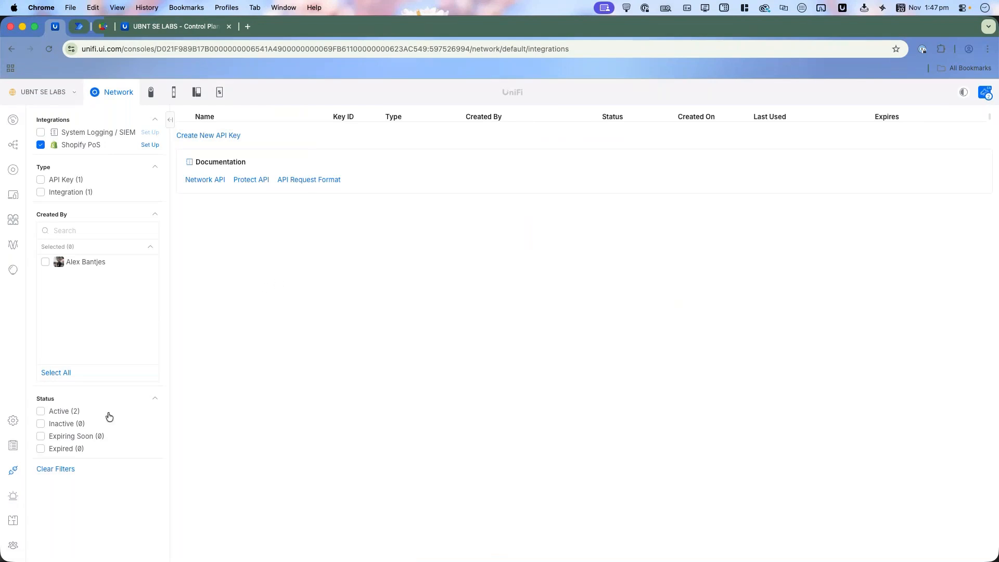
Step: Review Network's event logs and traffic flows, and return to Network's Alarm Manager
left_click(13, 457)
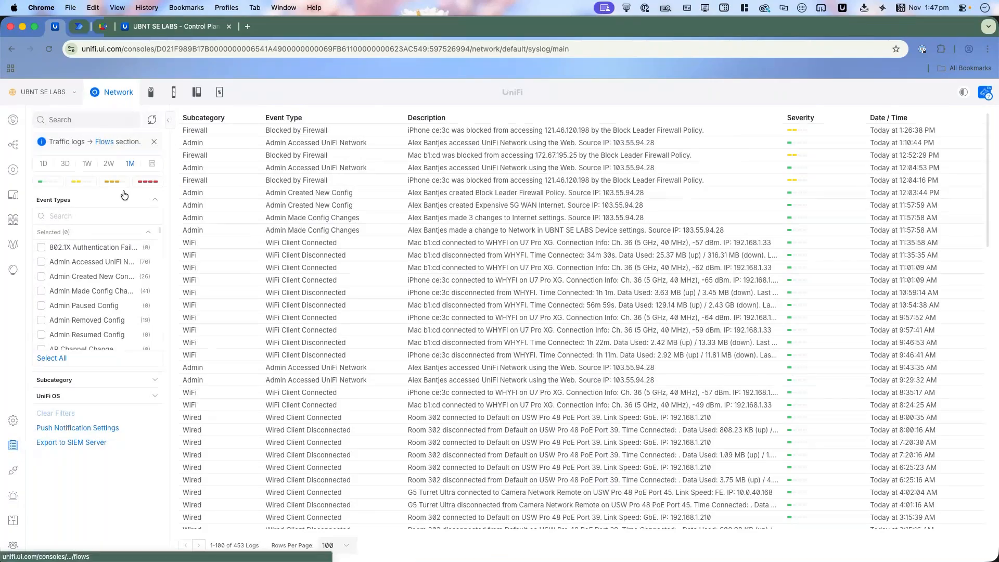
left_click(105, 142)
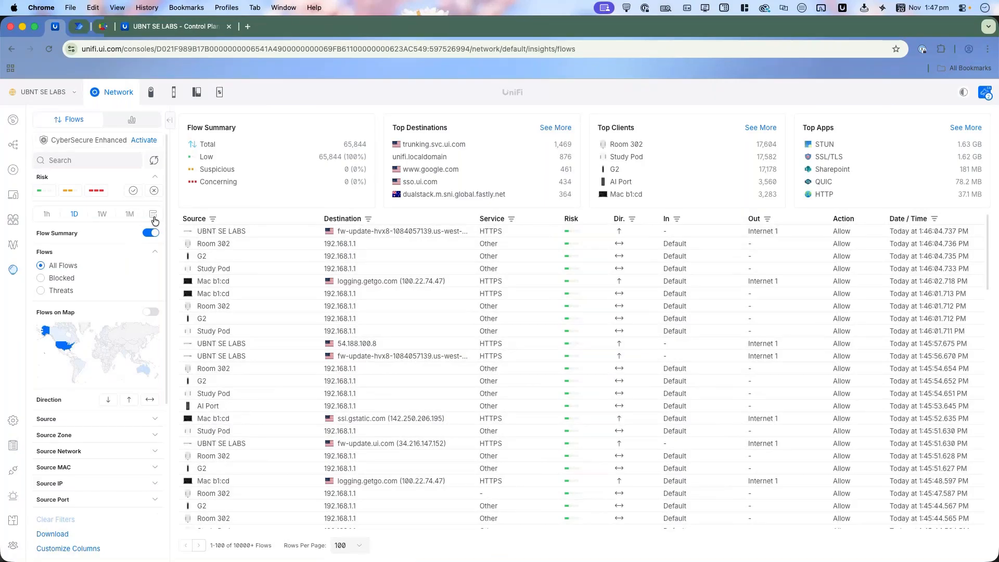
left_click(13, 495)
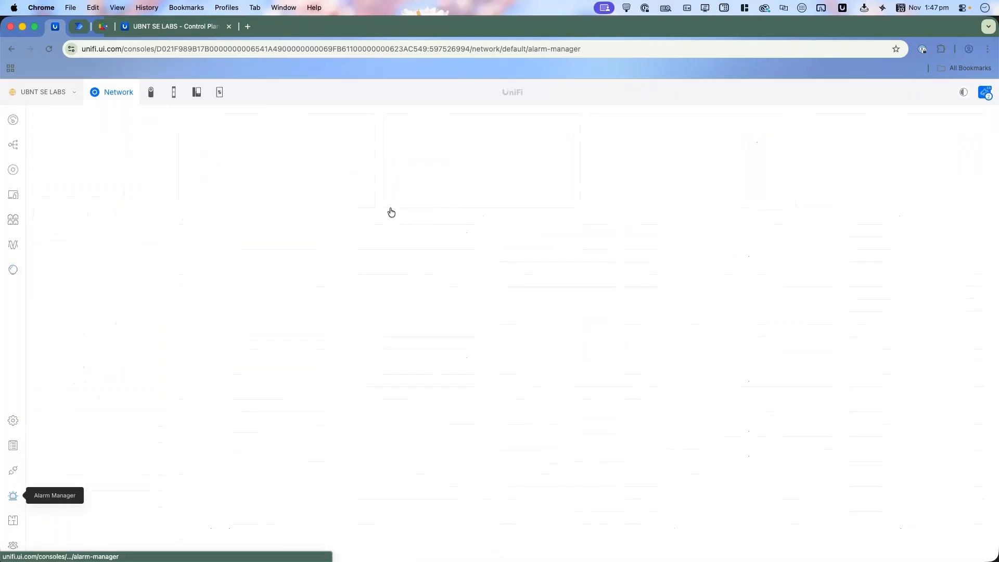